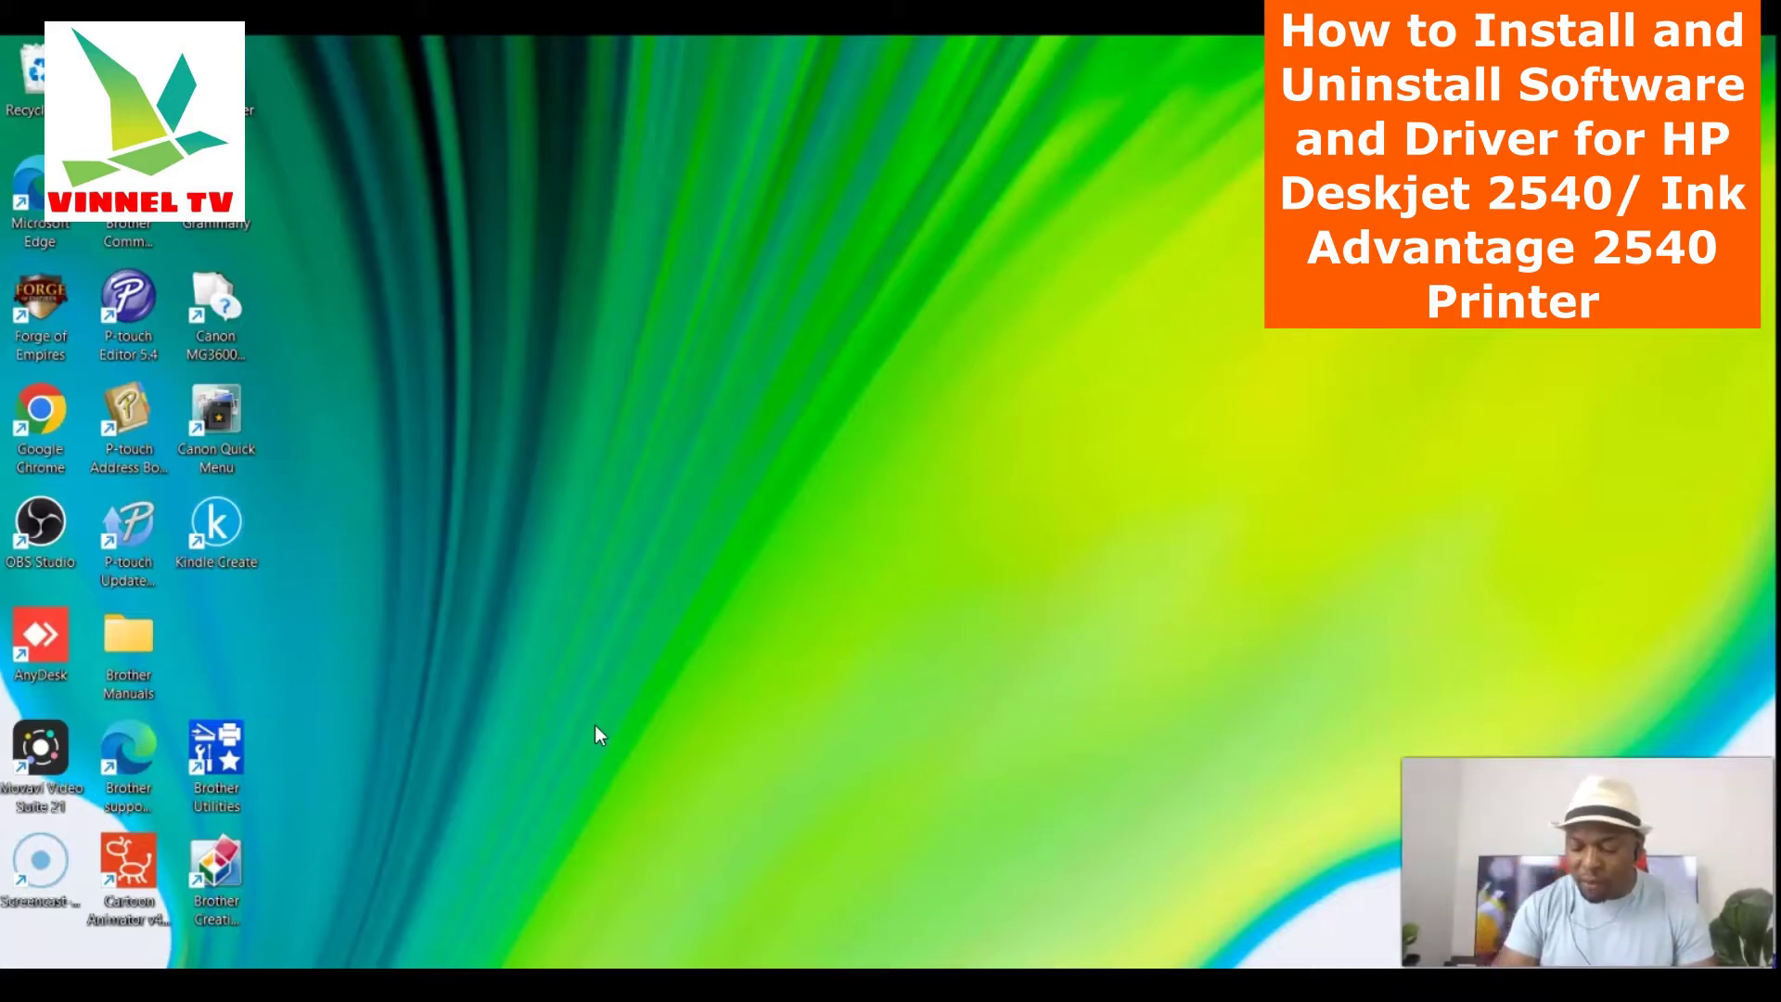
Open Edge and go to hp.com to load the HP UK store Printers listing
{"action": "left_click", "coordinate": [707, 737]}
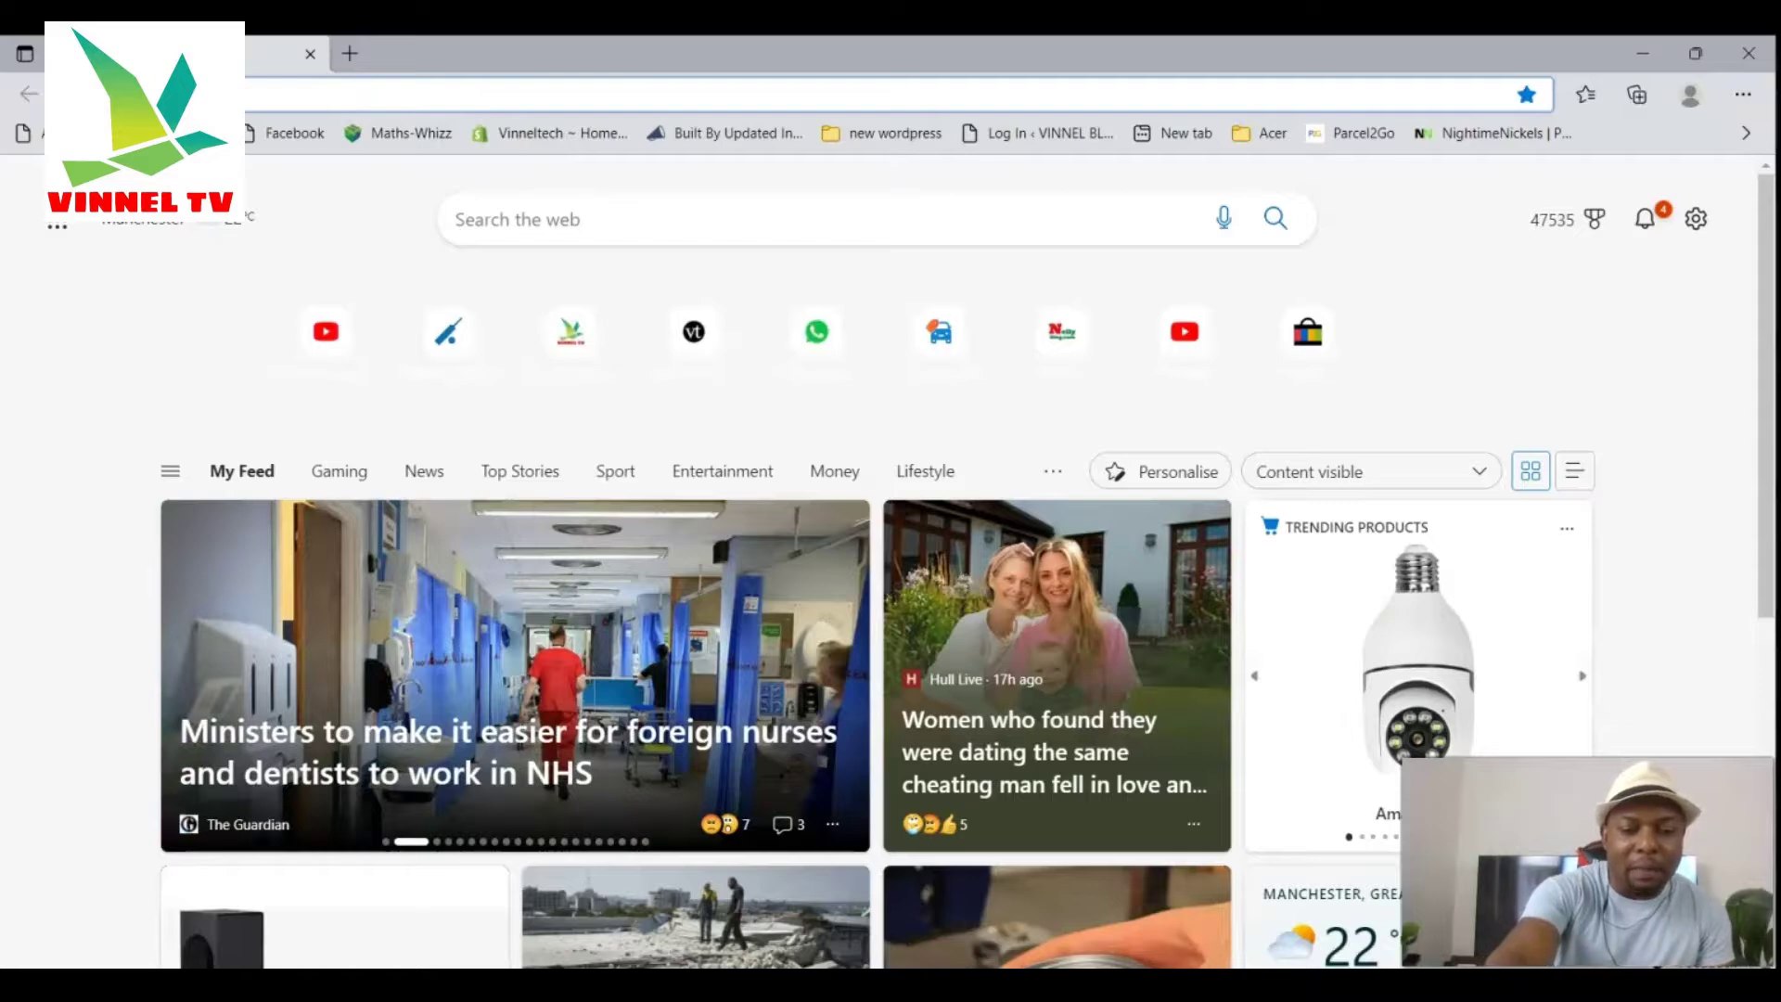
{"action": "type", "text": "hp.C"}
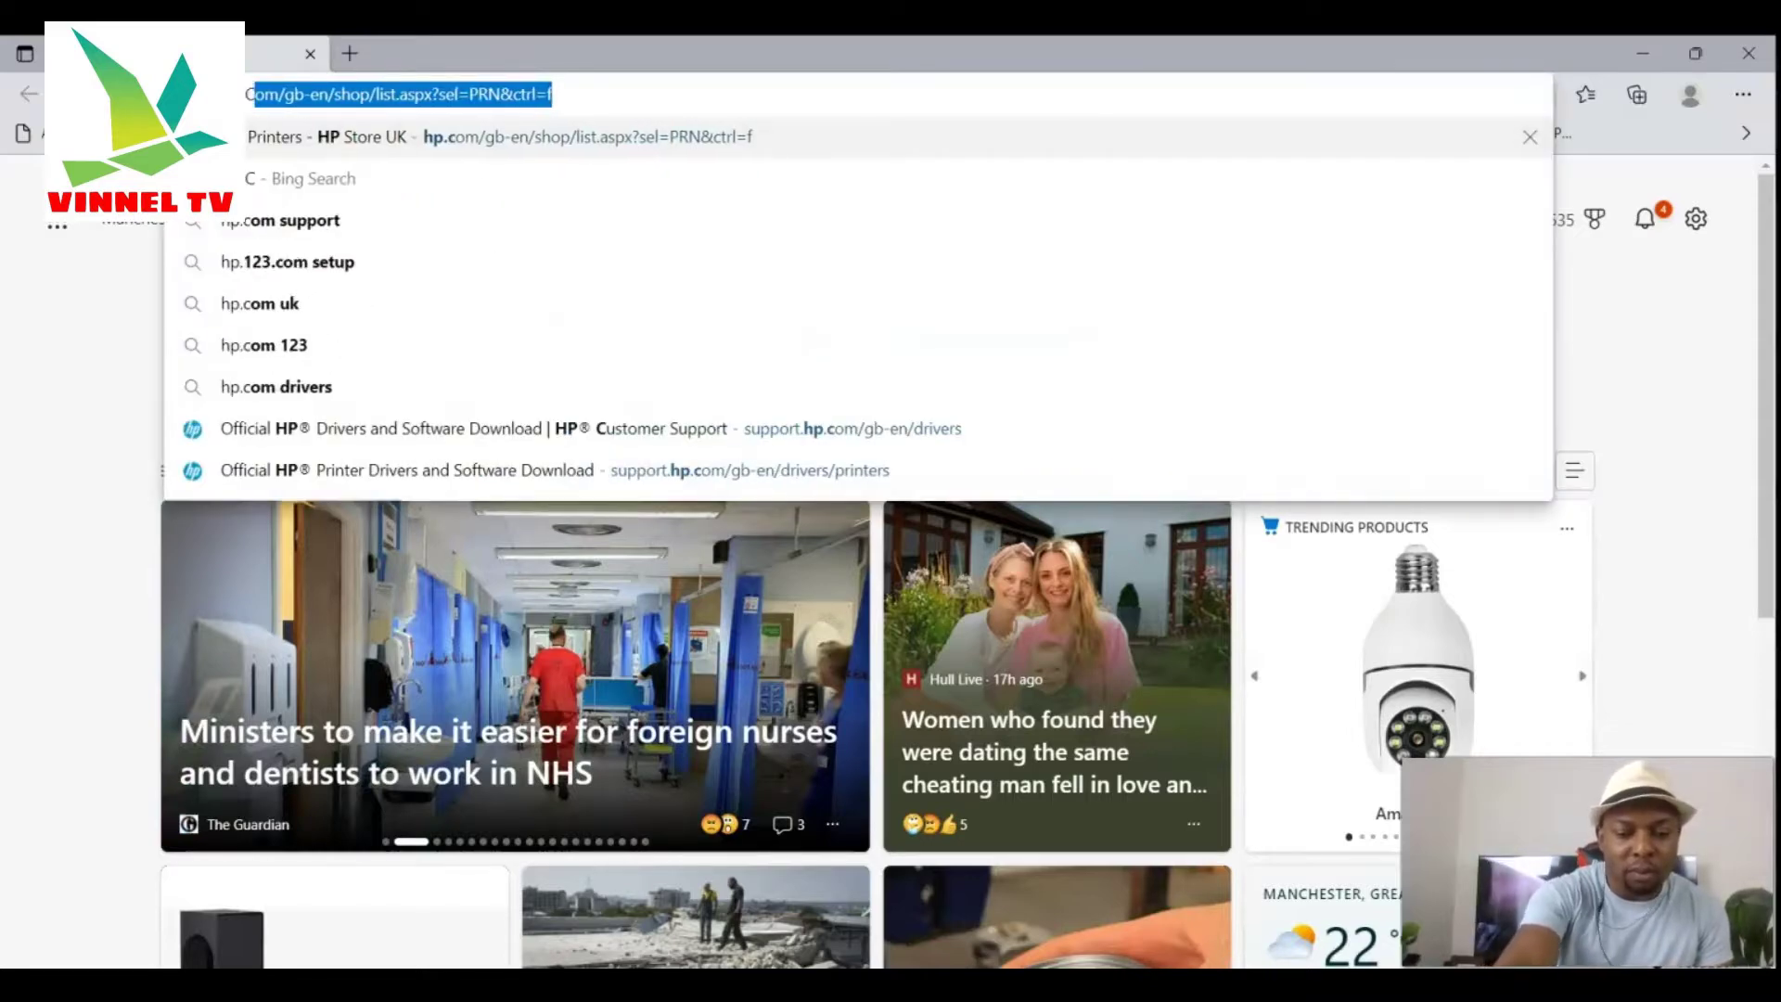
{"action": "type", "text": "OM"}
{"action": "key", "text": "Return"}
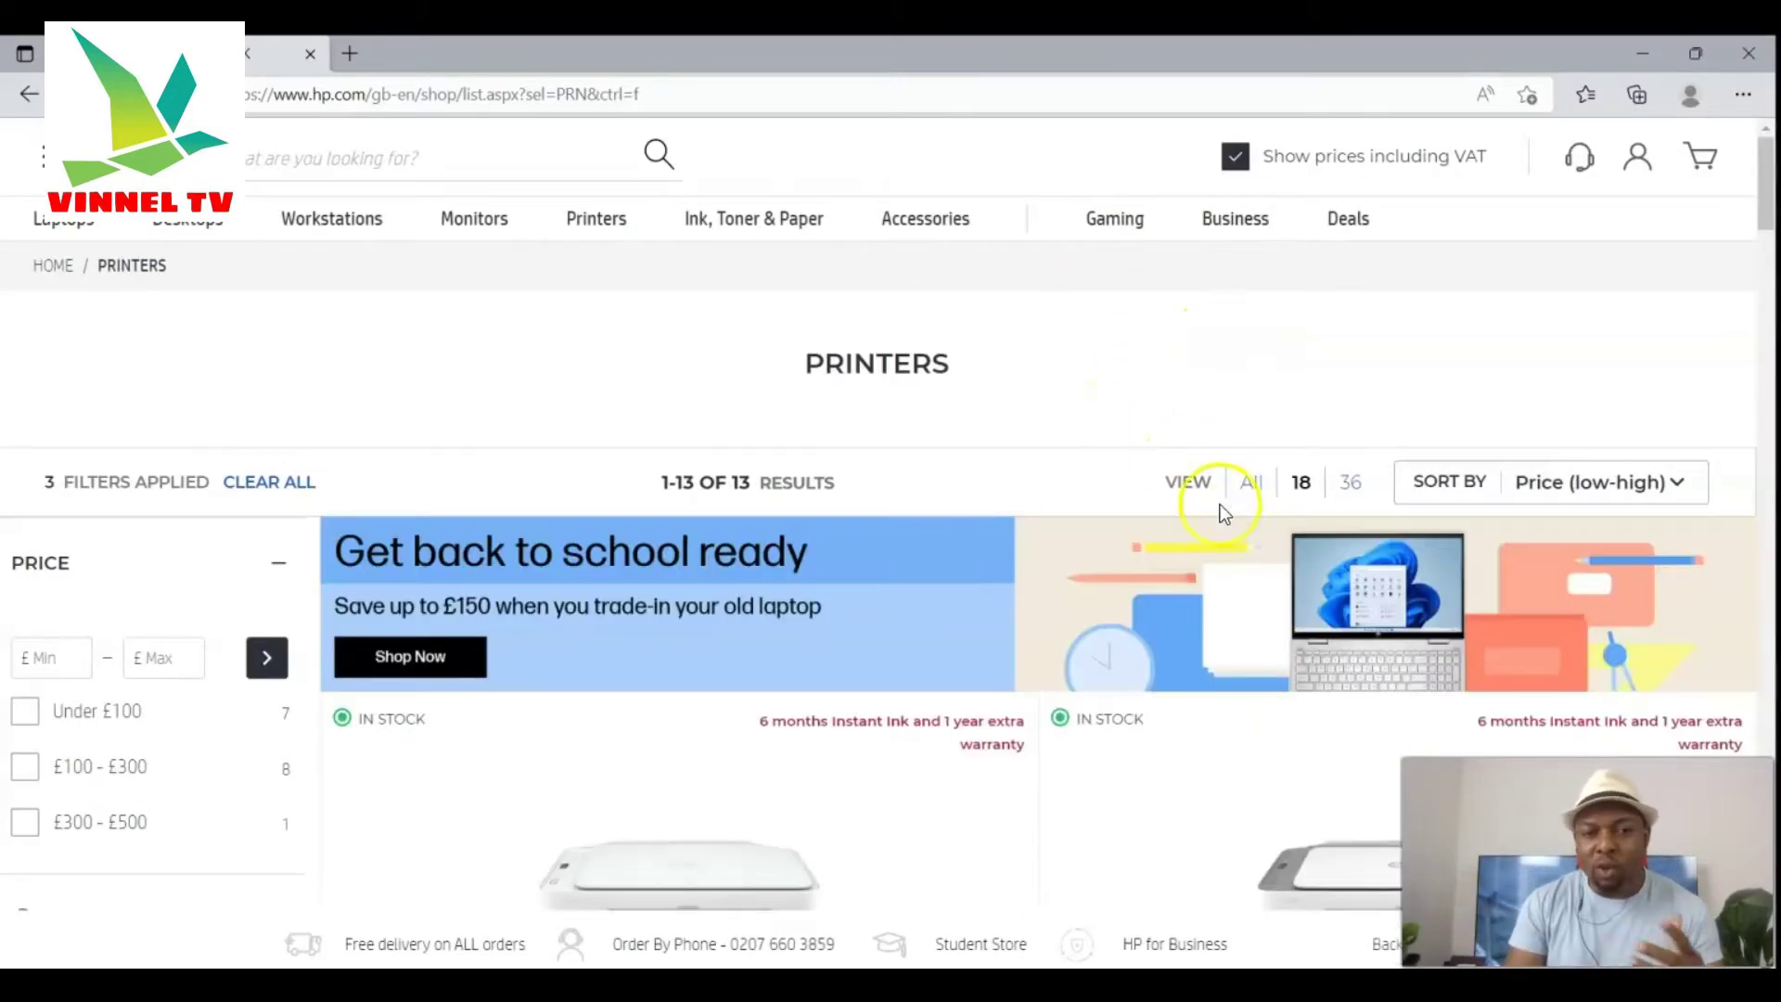
Browse the printer list and open the HP DeskJet 2710e product details
{"action": "scroll", "coordinate": [1224, 524], "scroll_direction": "down", "scroll_amount": 7}
{"action": "scroll", "coordinate": [1232, 532], "scroll_direction": "up", "scroll_amount": 5}
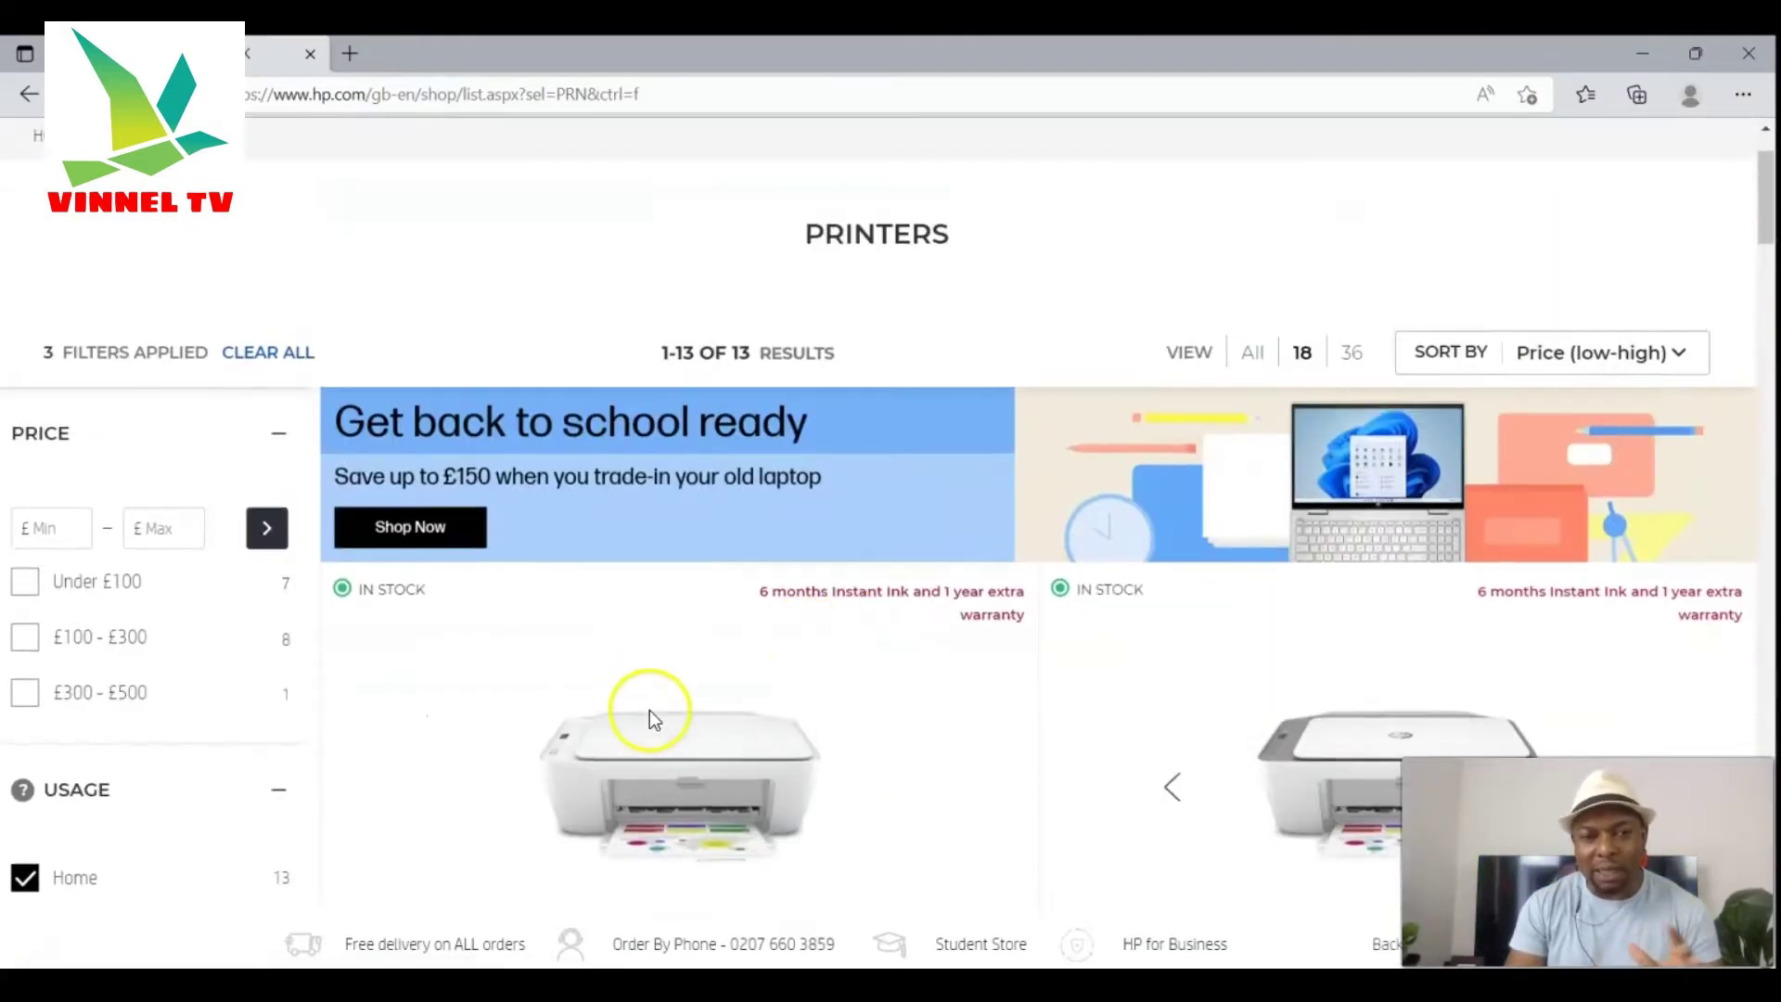
{"action": "scroll", "coordinate": [795, 682], "scroll_direction": "down", "scroll_amount": 5}
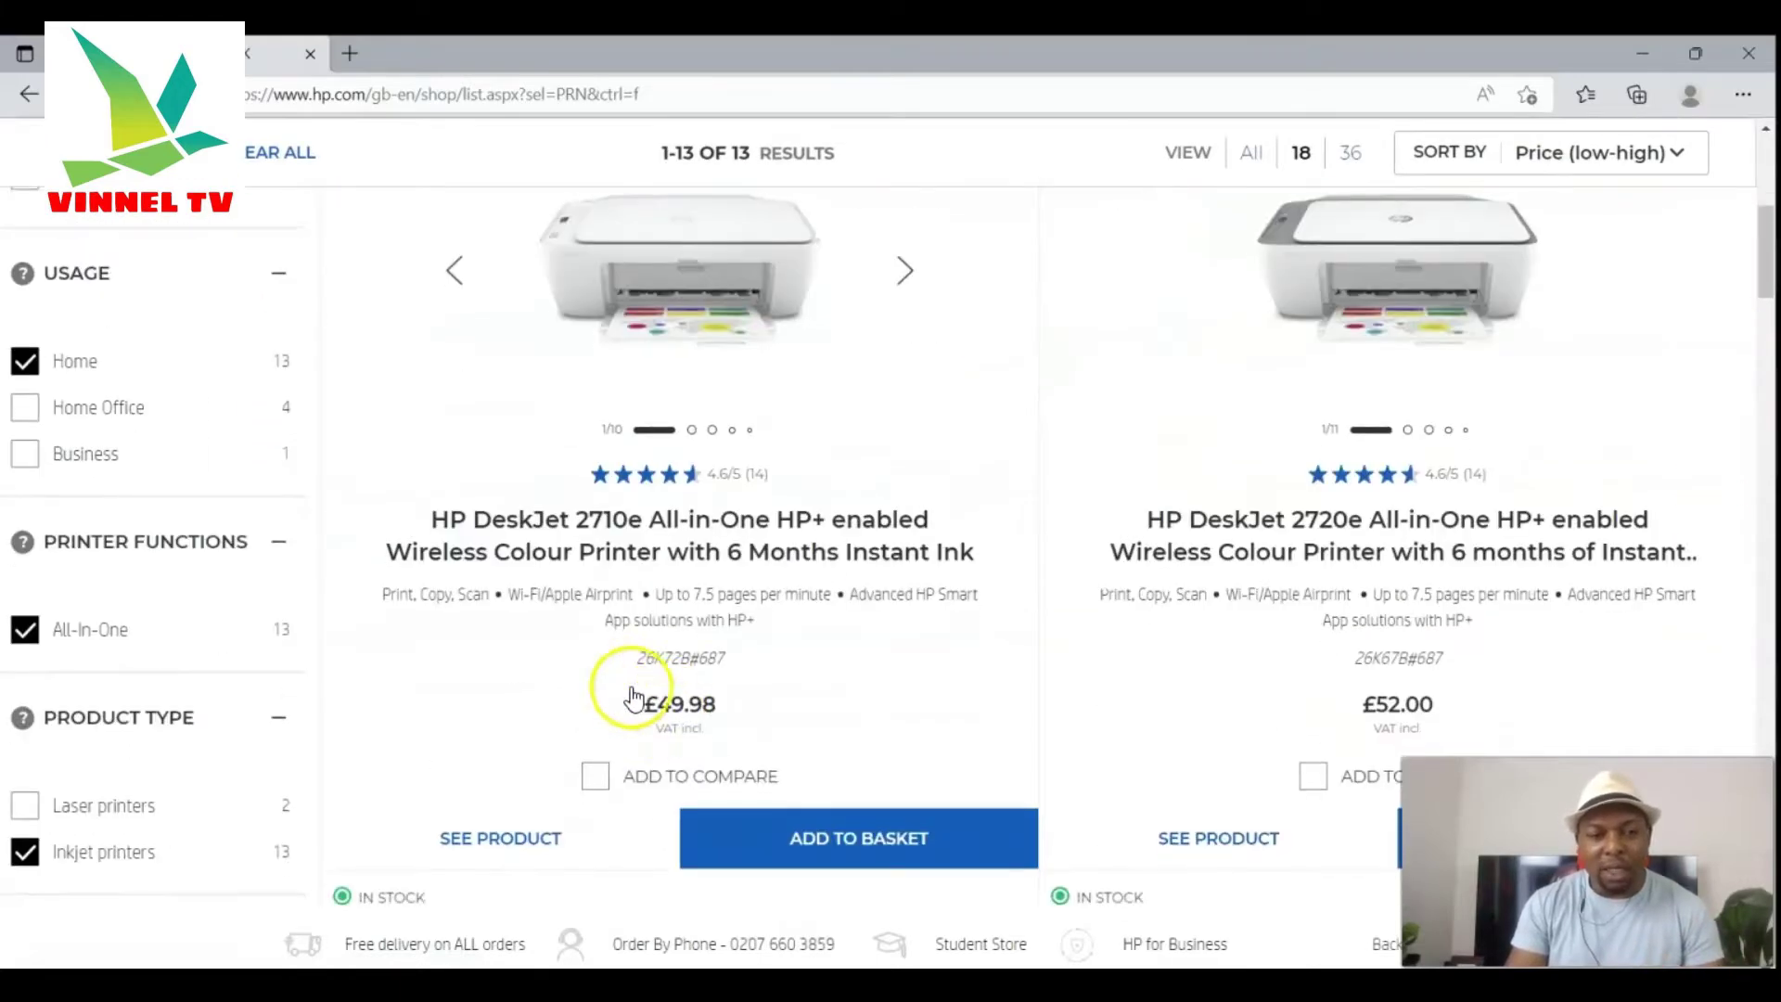
{"action": "left_click", "coordinate": [633, 538]}
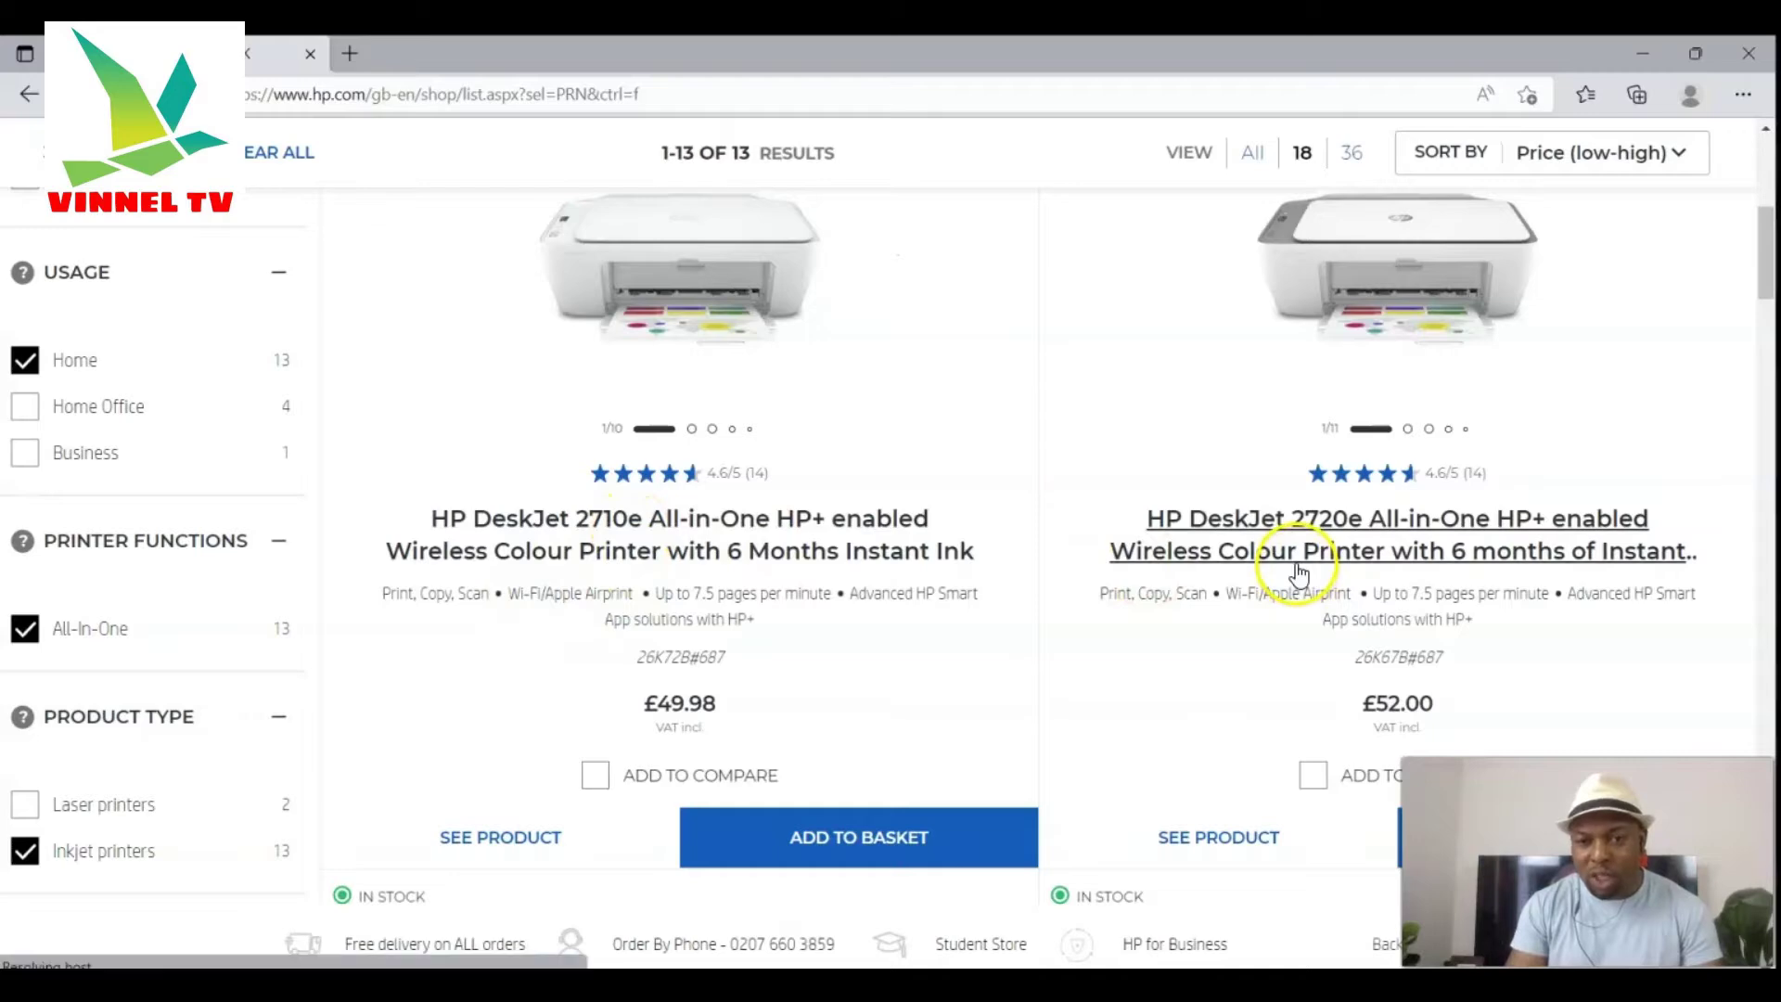
{"action": "scroll", "coordinate": [1297, 573], "scroll_direction": "down", "scroll_amount": 8}
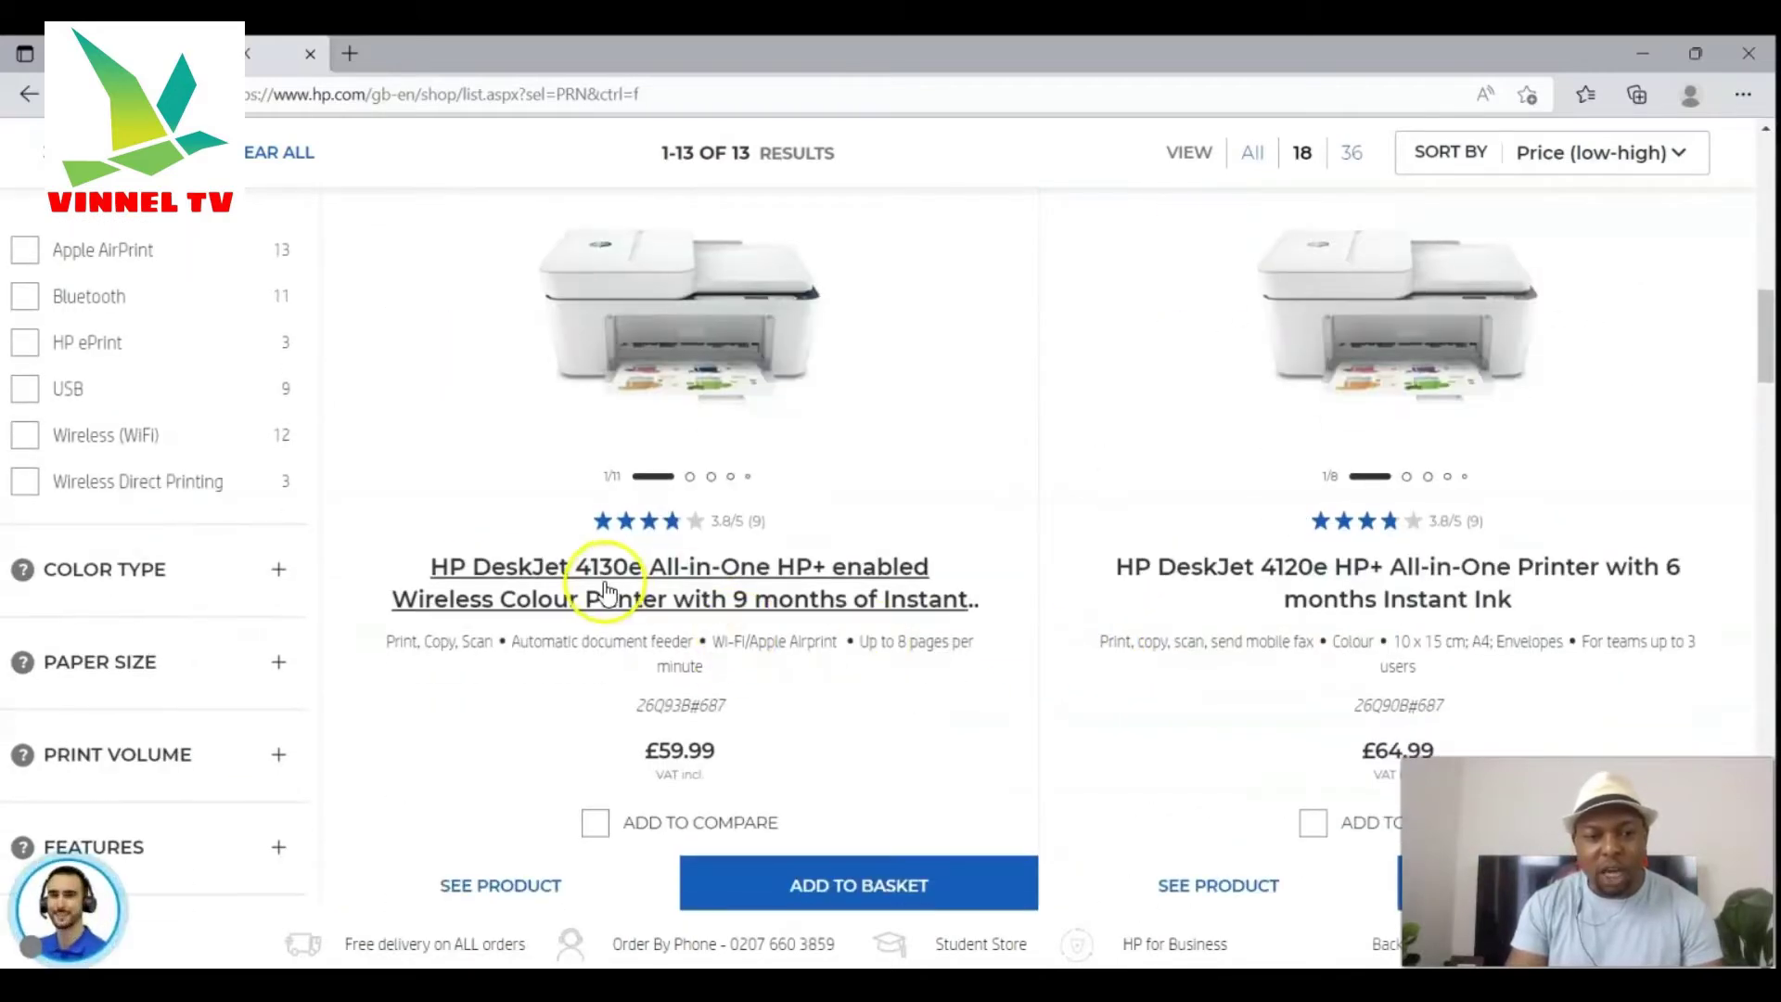
{"action": "scroll", "coordinate": [1363, 589], "scroll_direction": "up", "scroll_amount": 5}
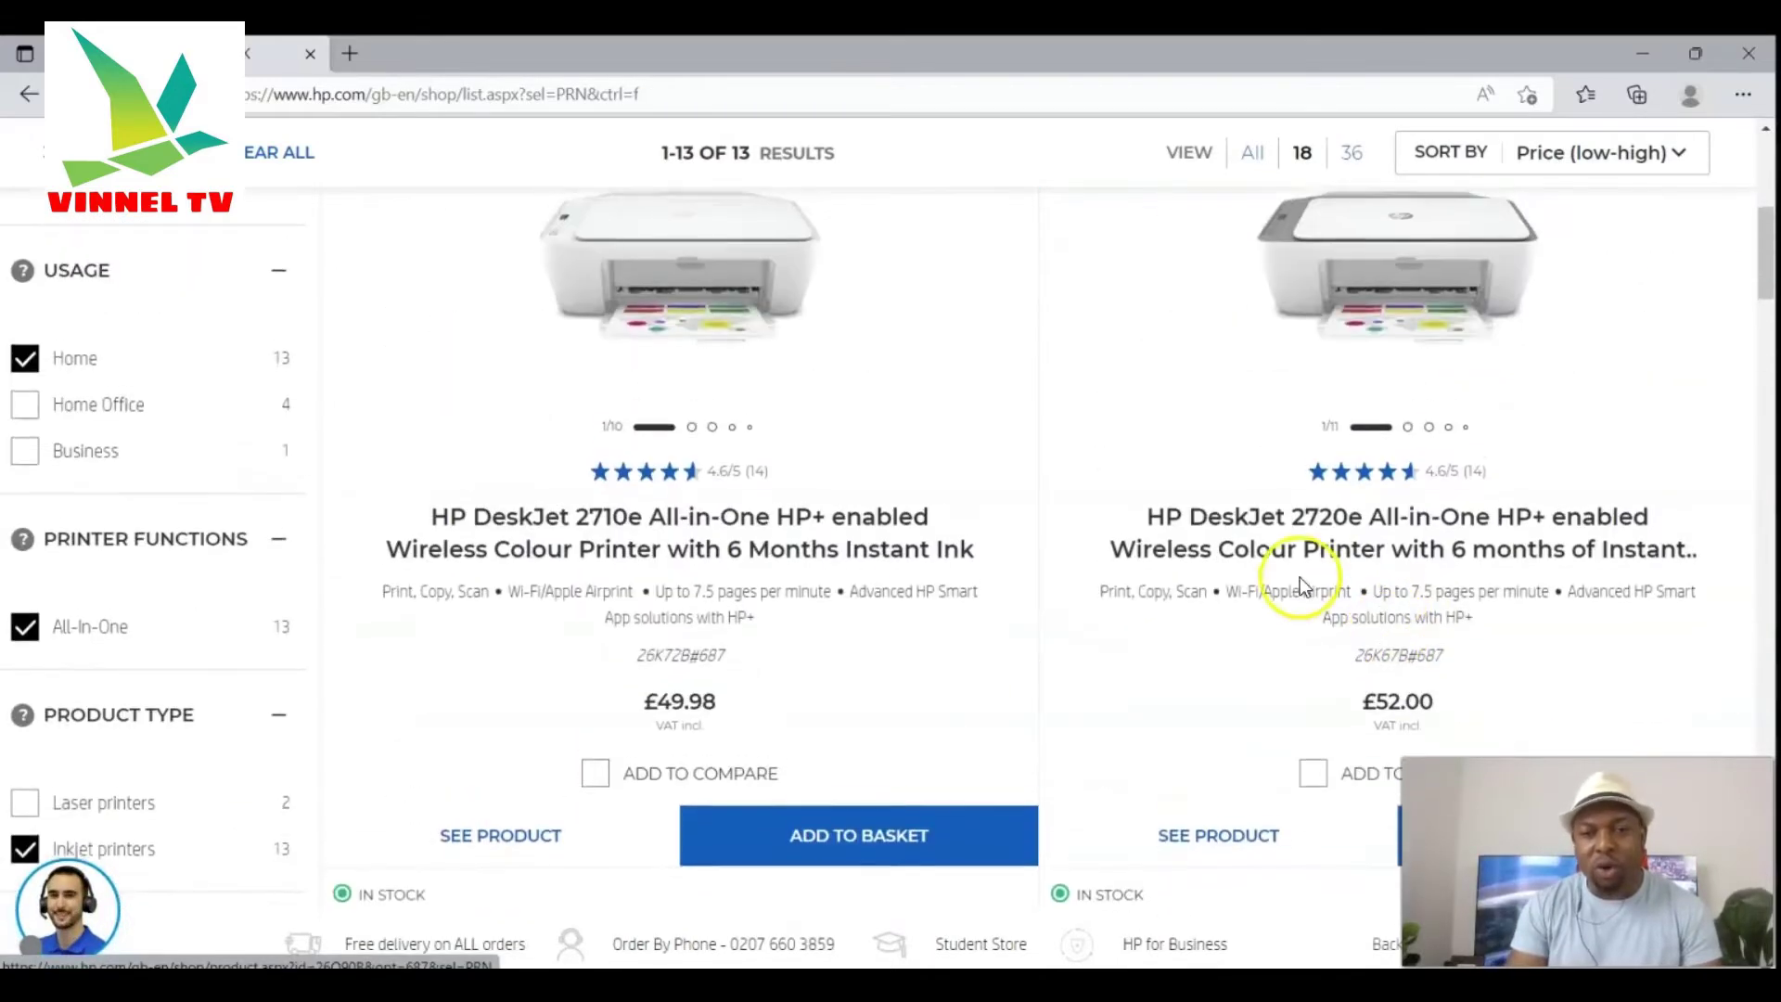
{"action": "scroll", "coordinate": [1350, 589], "scroll_direction": "up", "scroll_amount": 10}
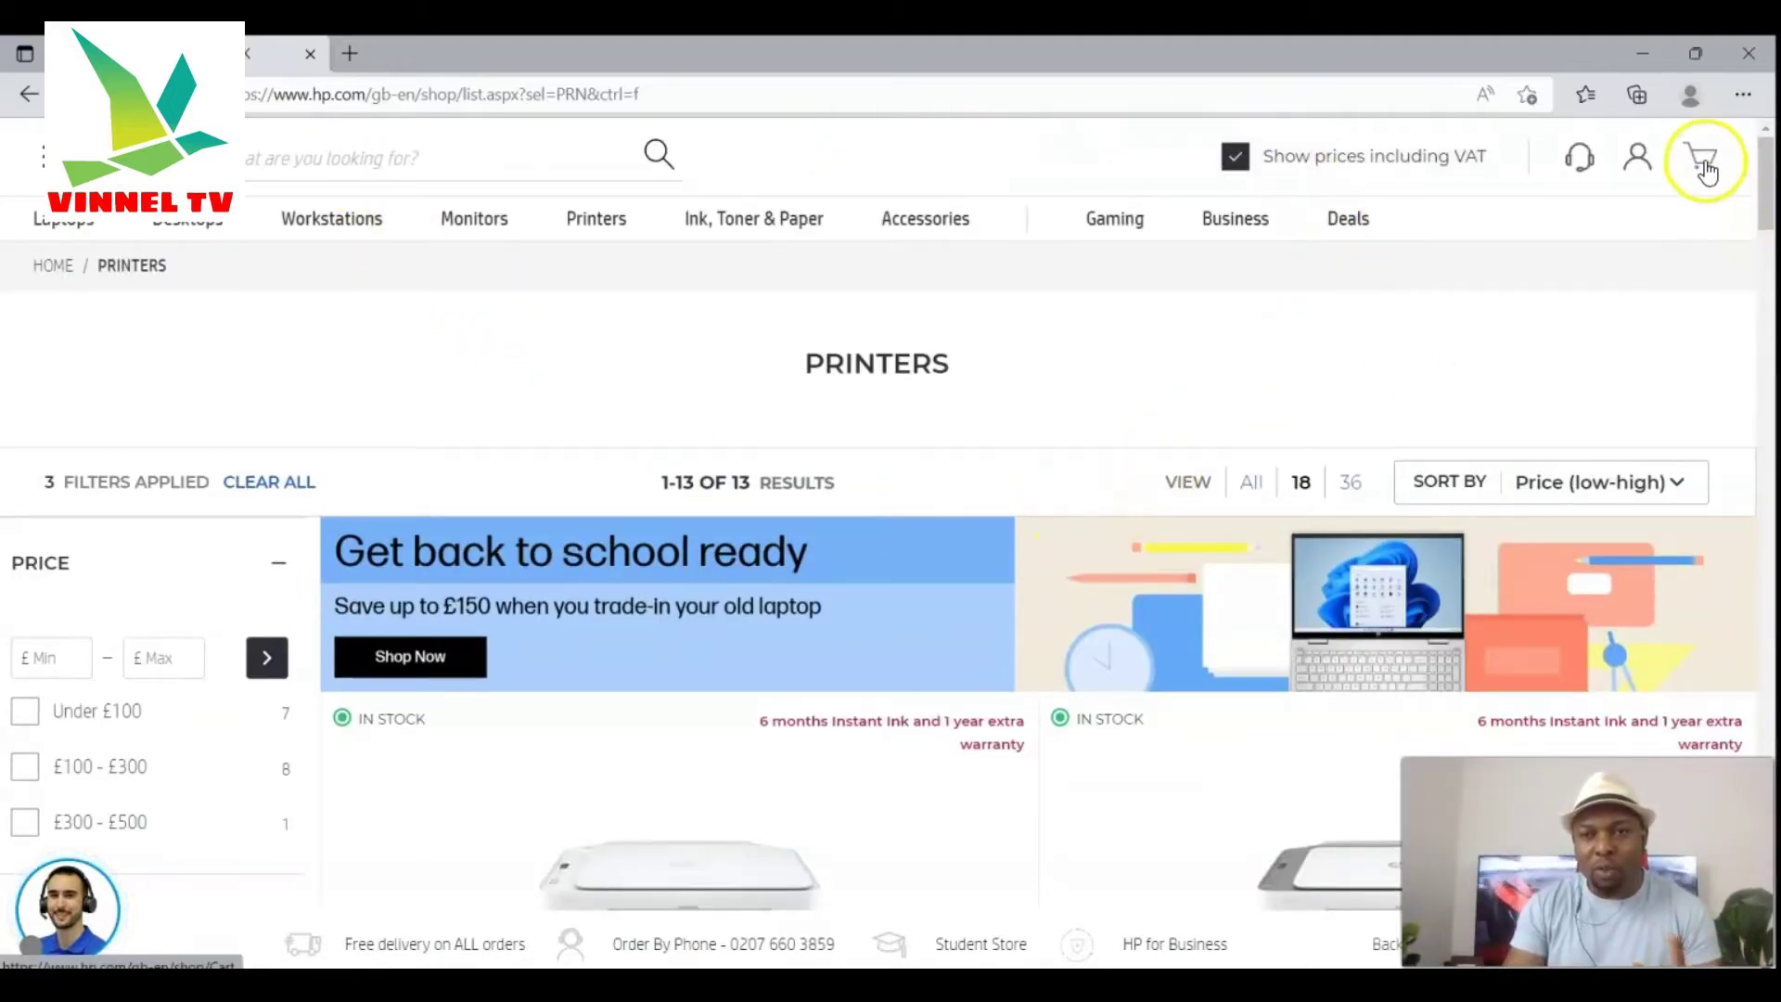
Reveal the top navigation, account and support menus, including Software & Drivers
{"action": "mouse_move", "coordinate": [76, 236]}
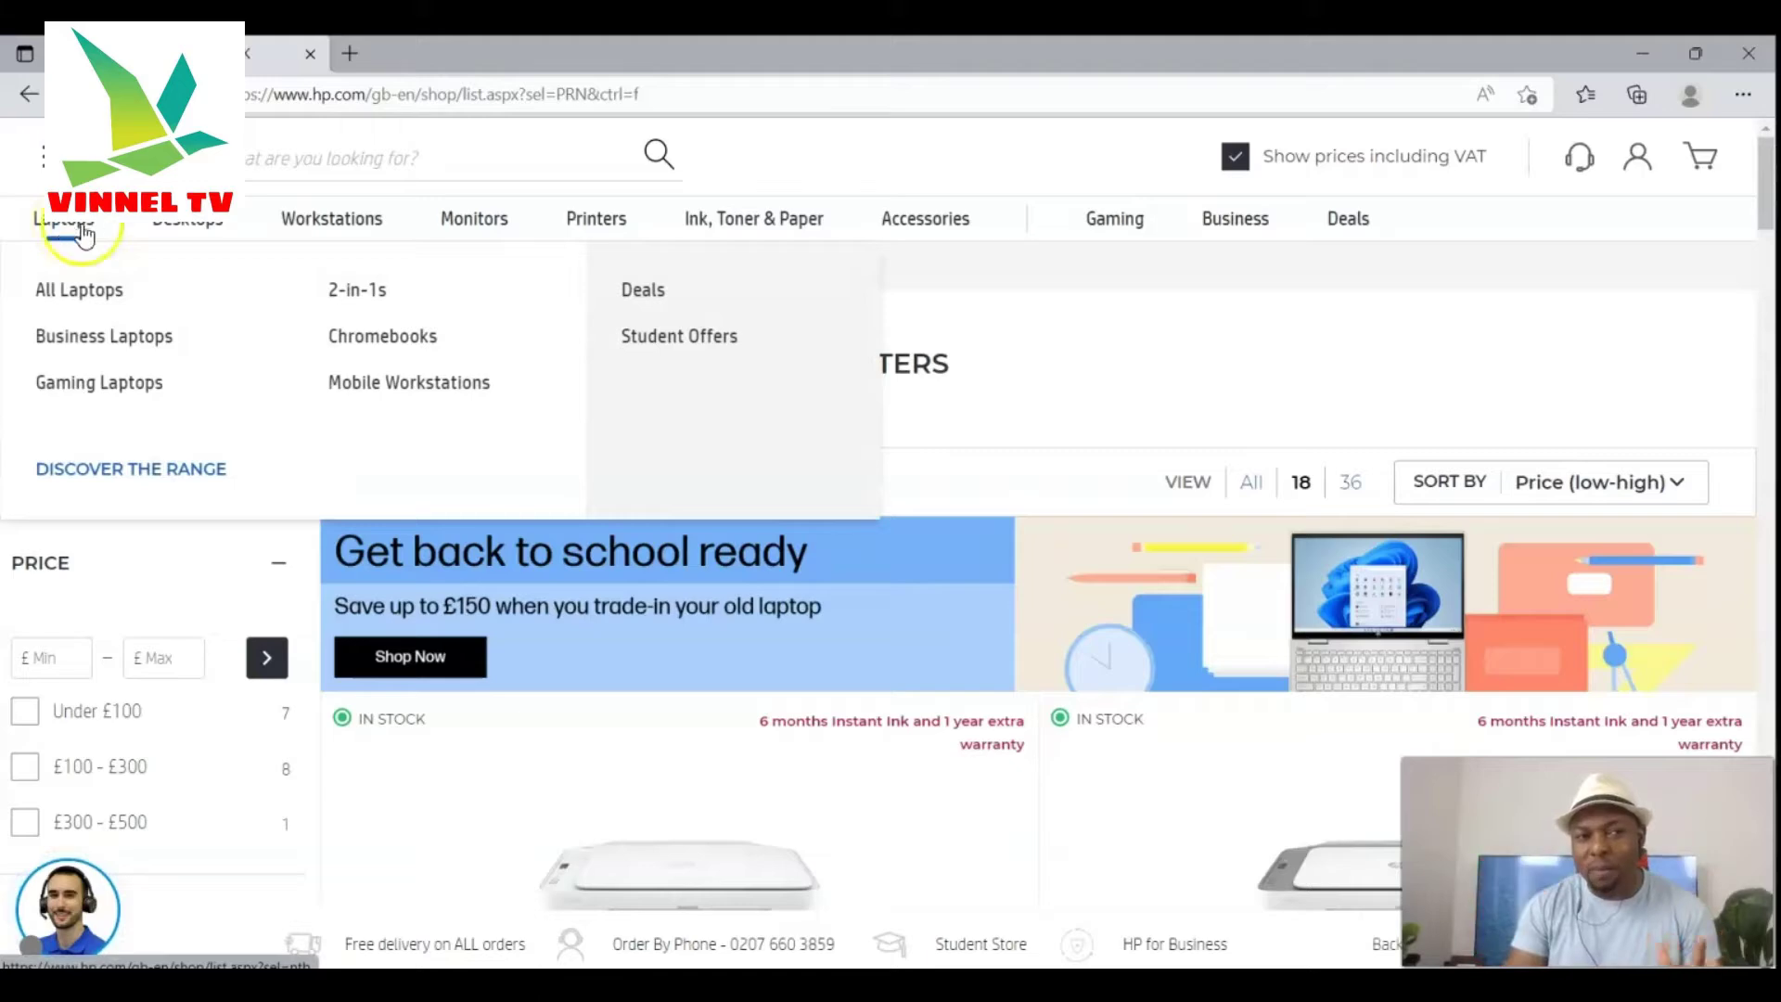
{"action": "mouse_move", "coordinate": [345, 222]}
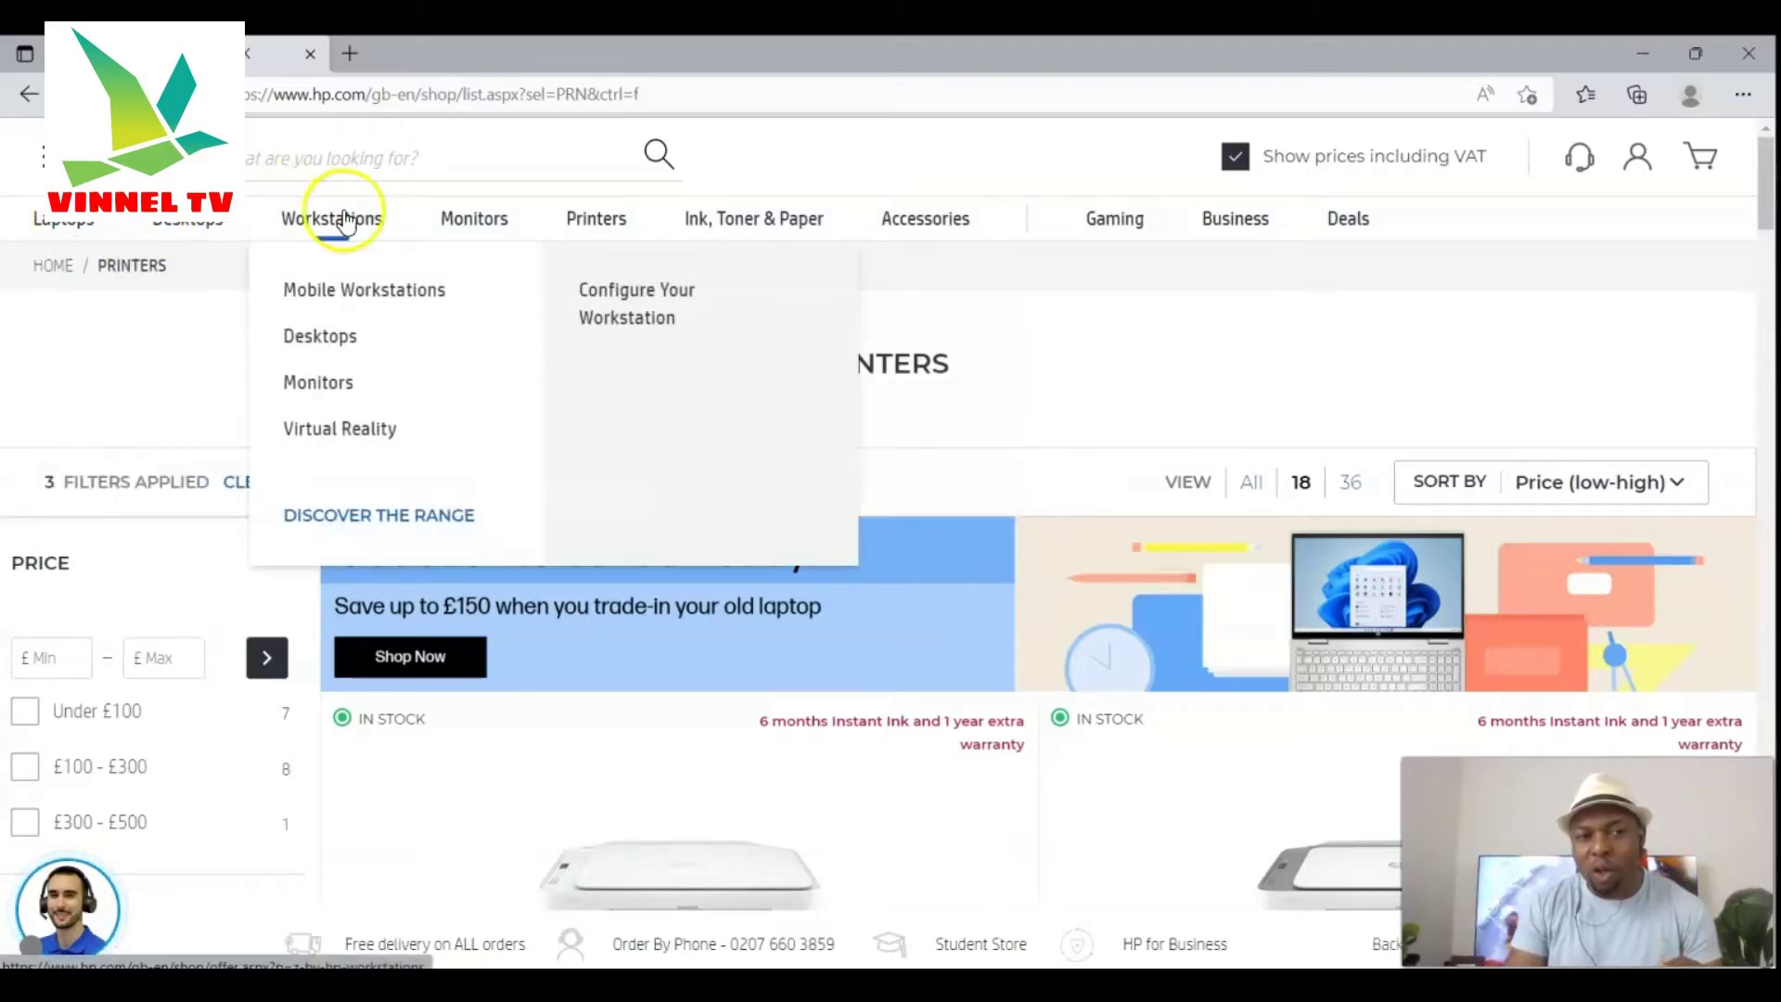
{"action": "mouse_move", "coordinate": [601, 223]}
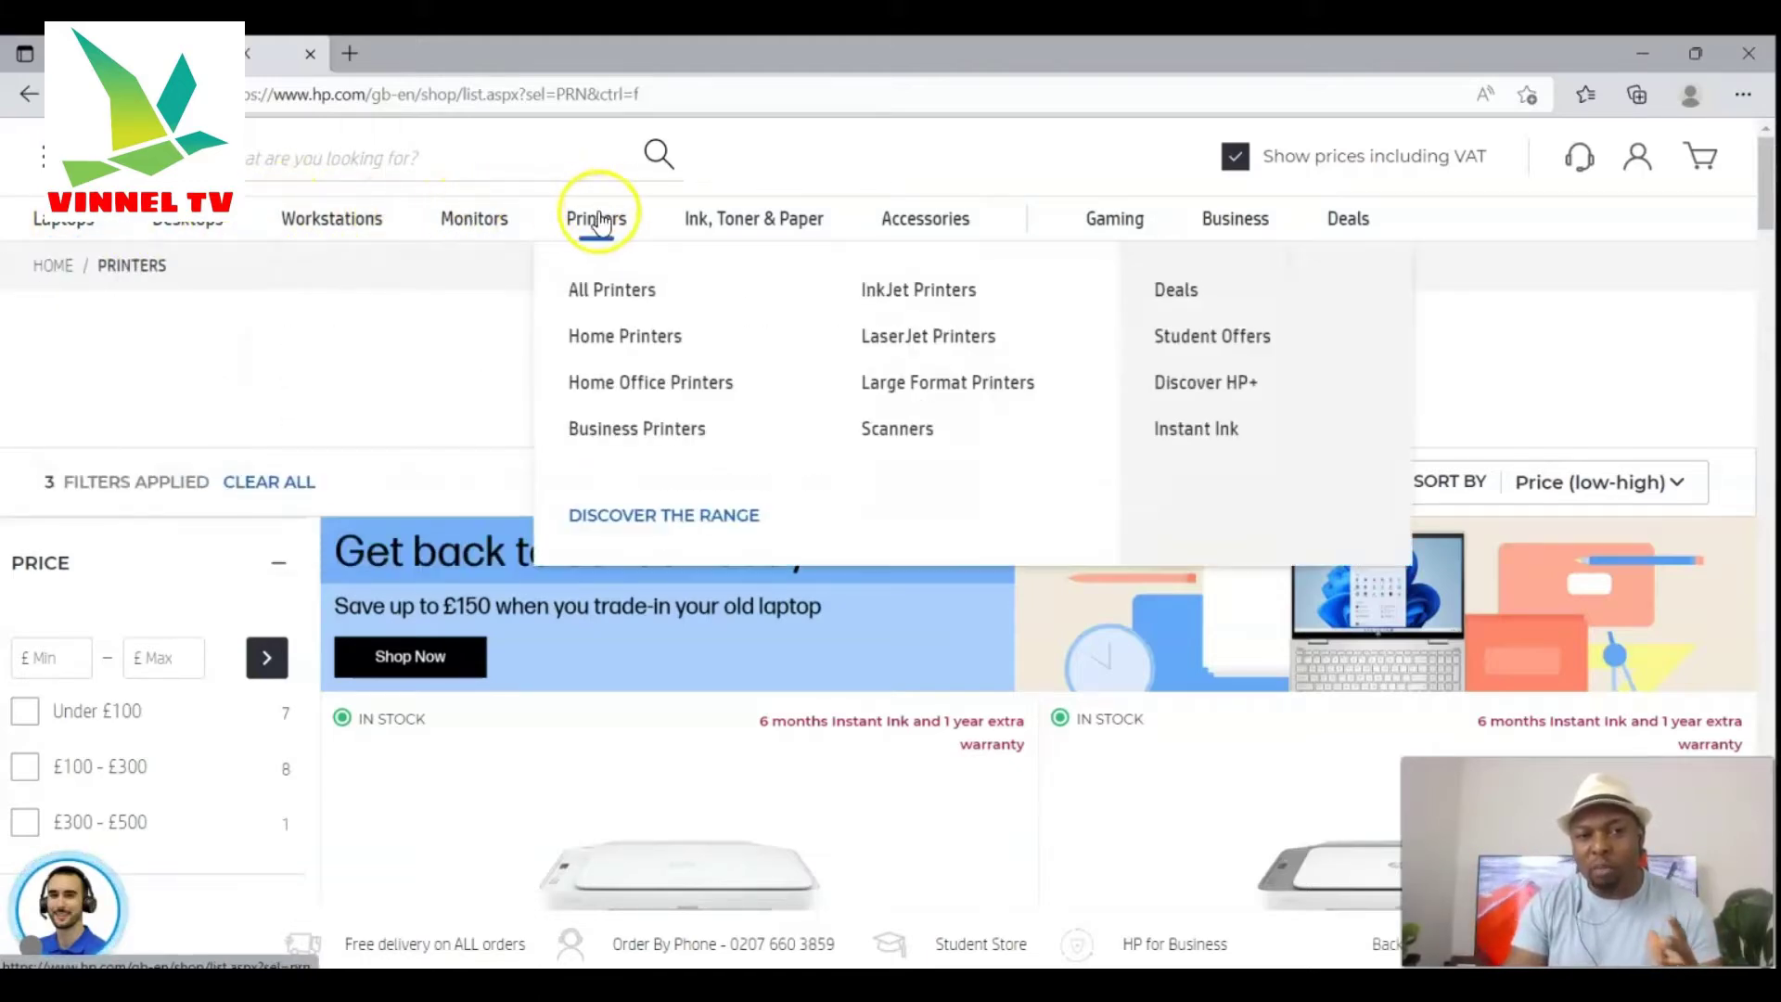
{"action": "mouse_move", "coordinate": [735, 227]}
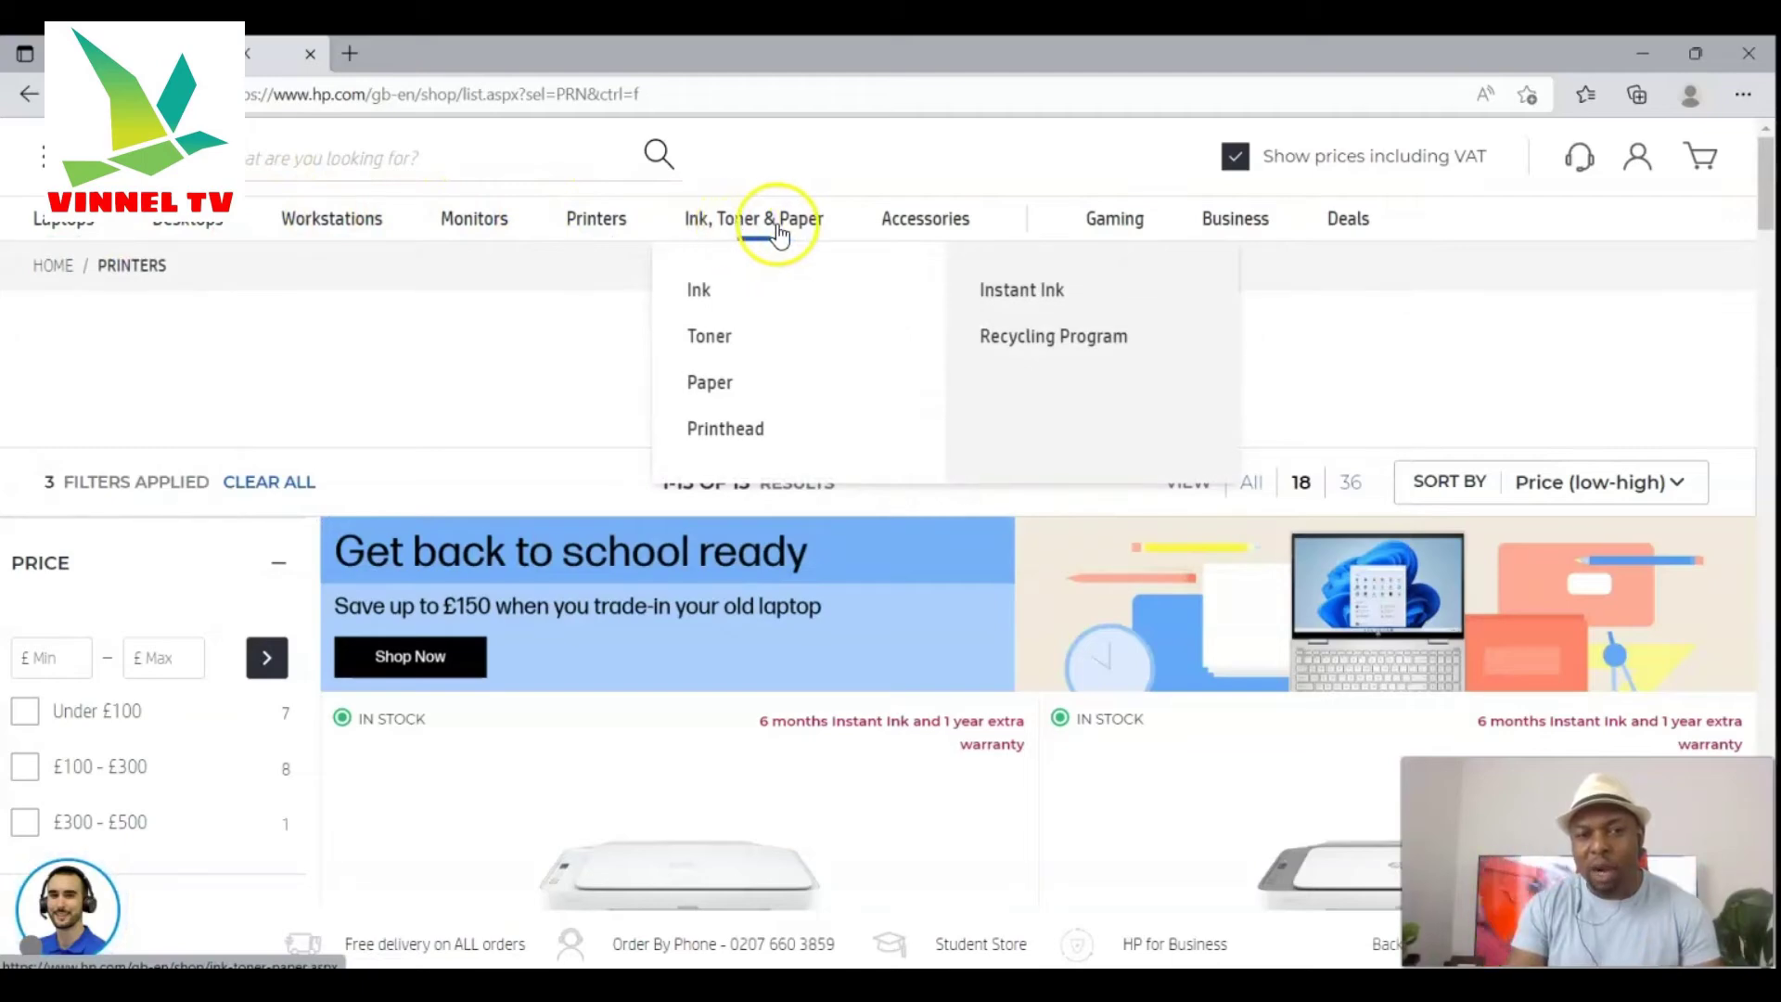
{"action": "mouse_move", "coordinate": [1126, 241]}
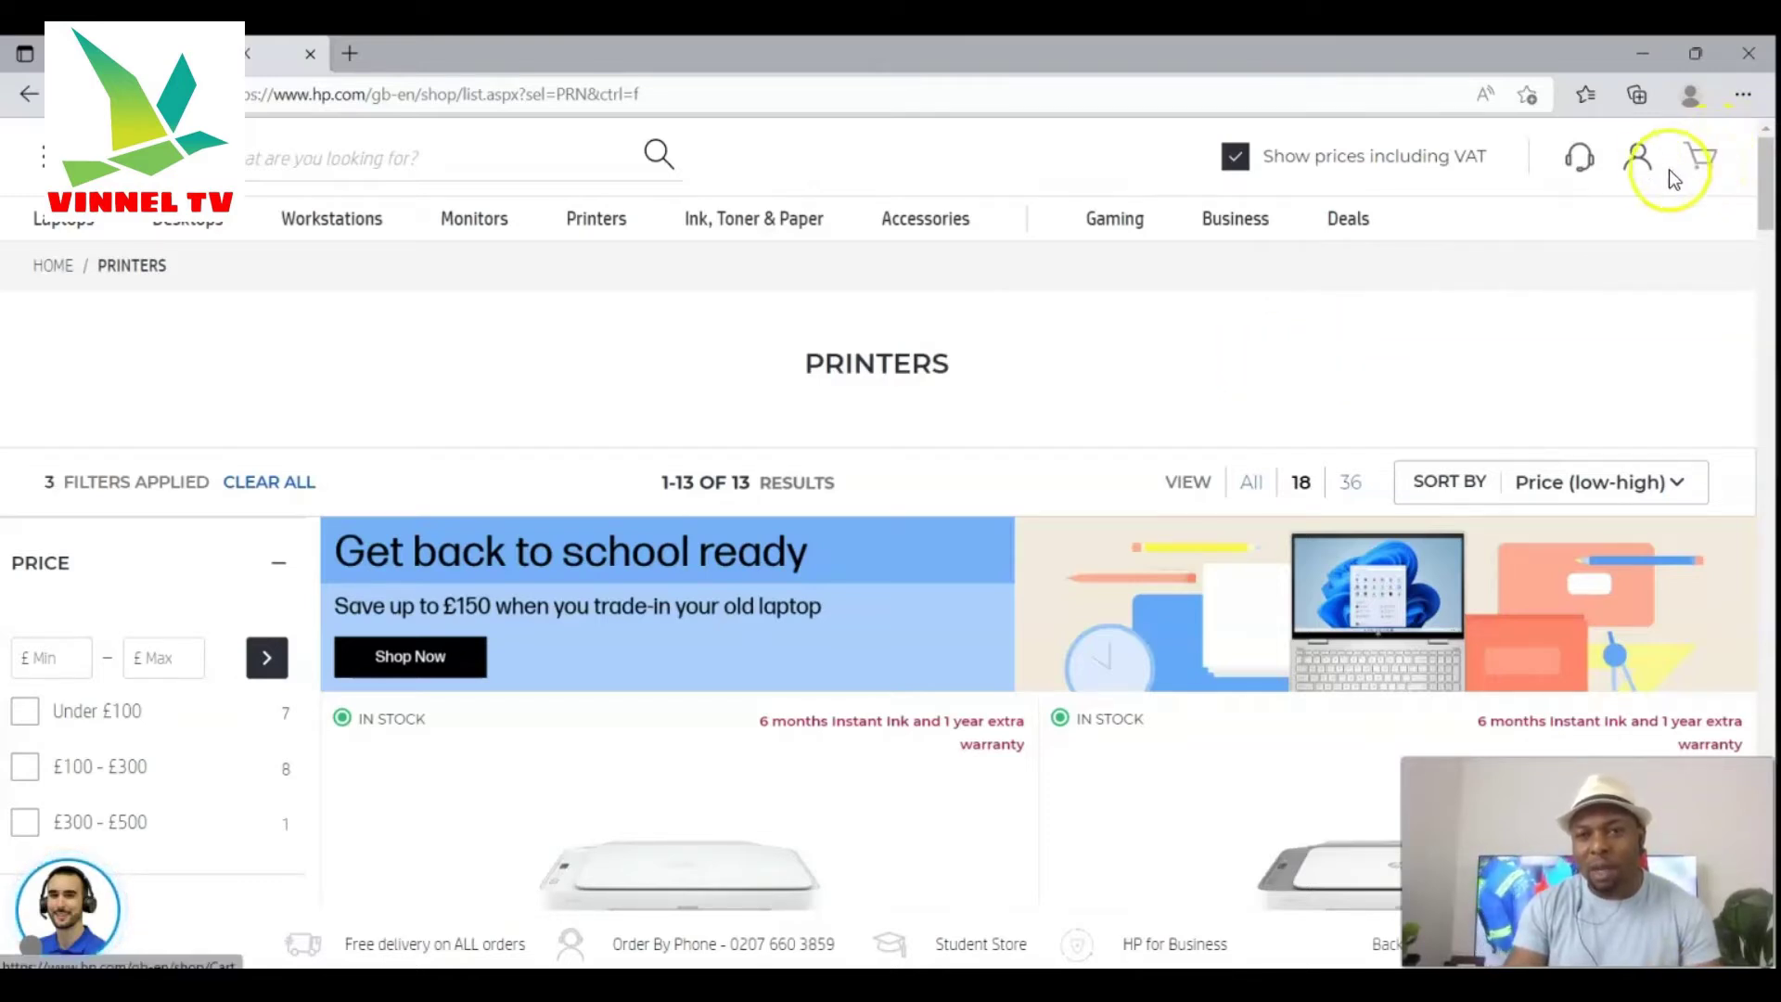
{"action": "mouse_move", "coordinate": [1638, 164]}
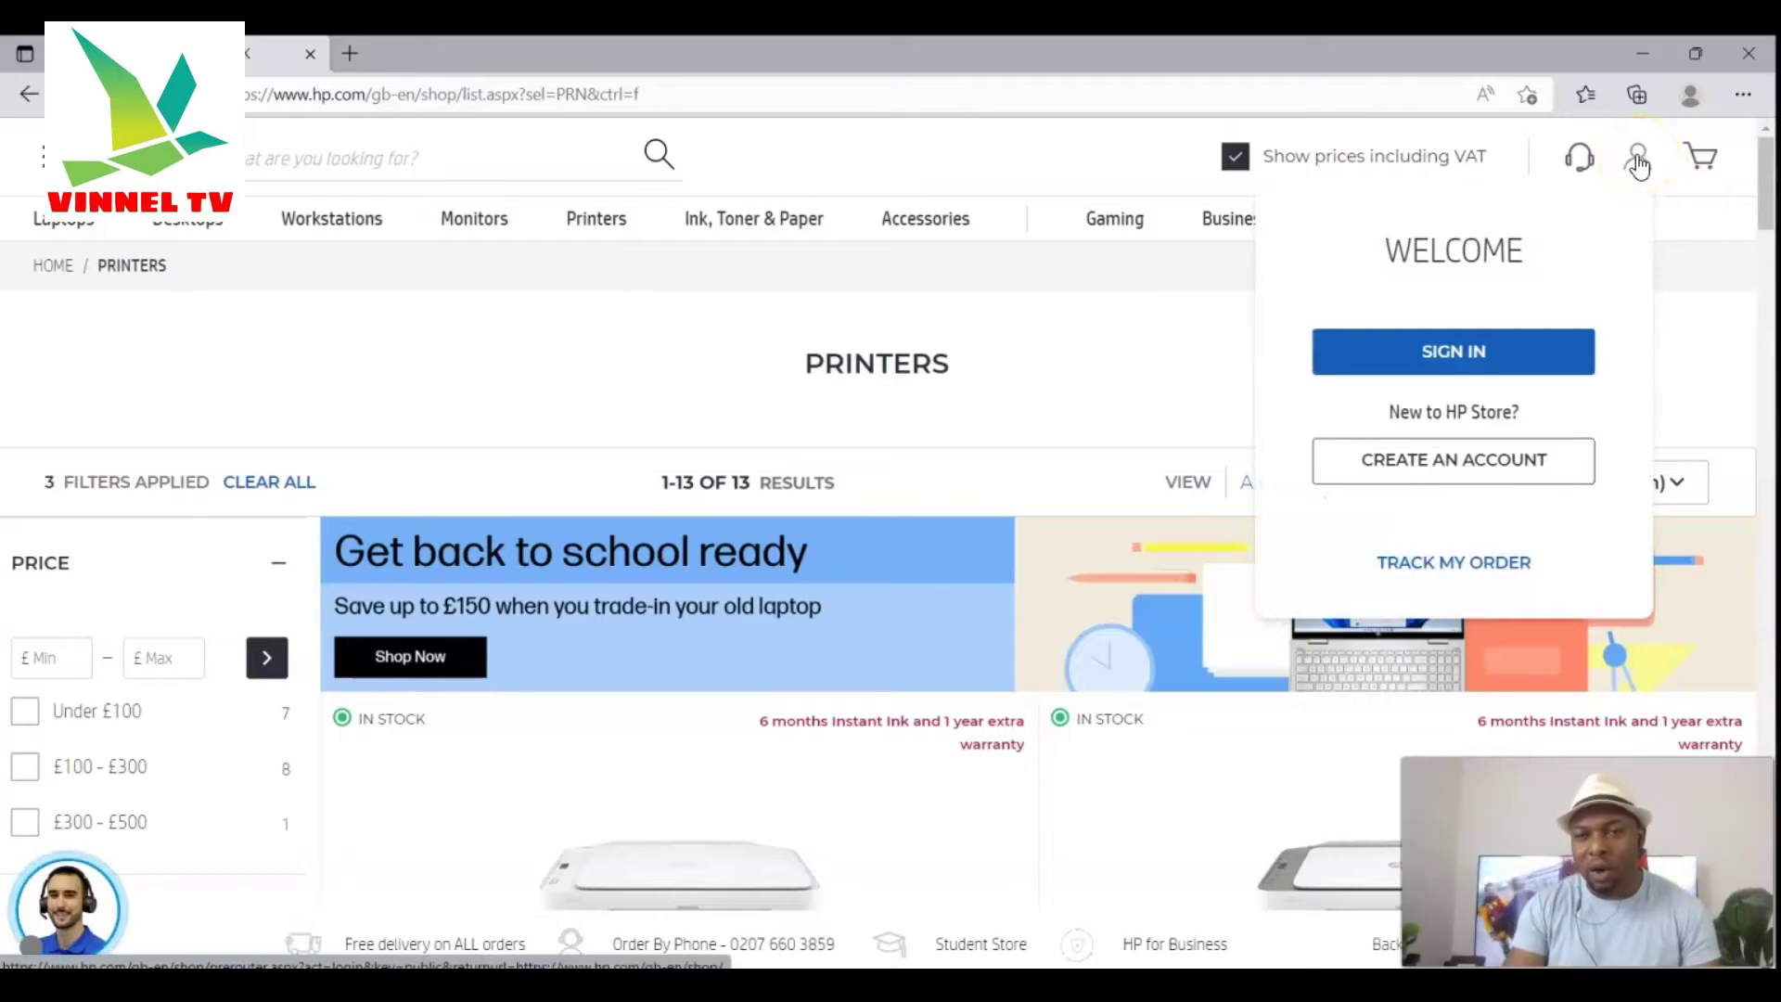
{"action": "mouse_move", "coordinate": [1582, 154]}
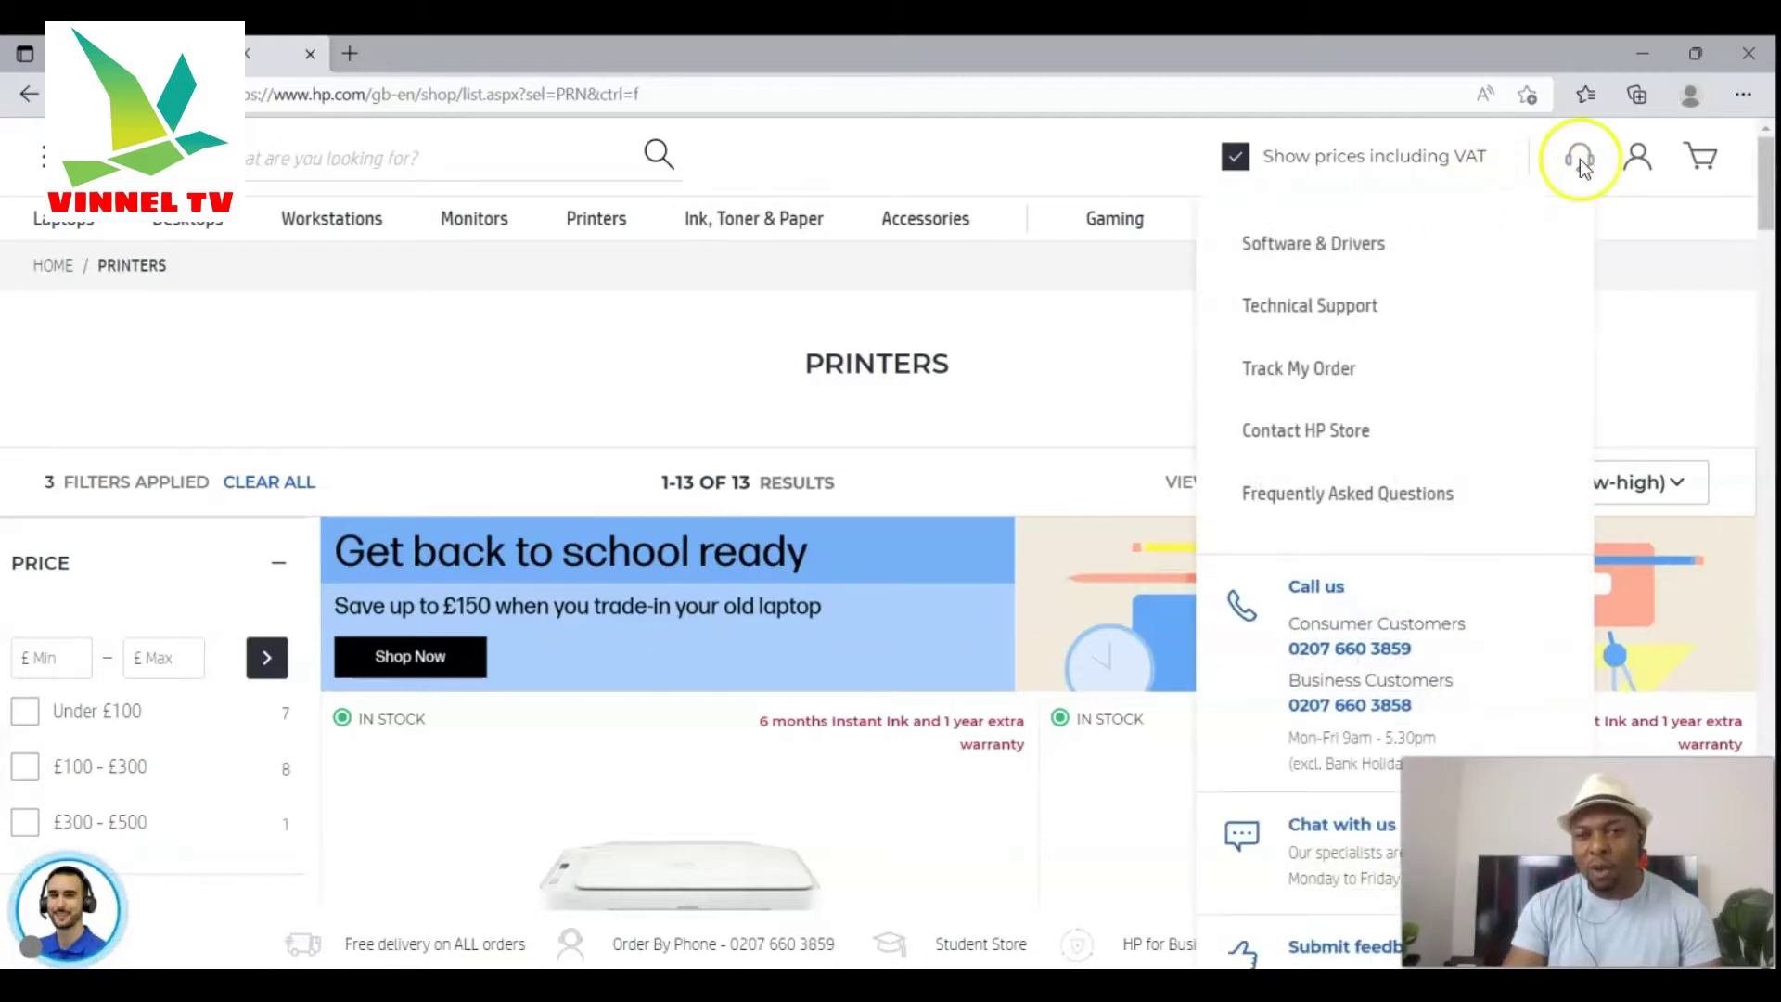
Open the Software & Drivers page and switch the support site to United States
{"action": "left_click", "coordinate": [1300, 247]}
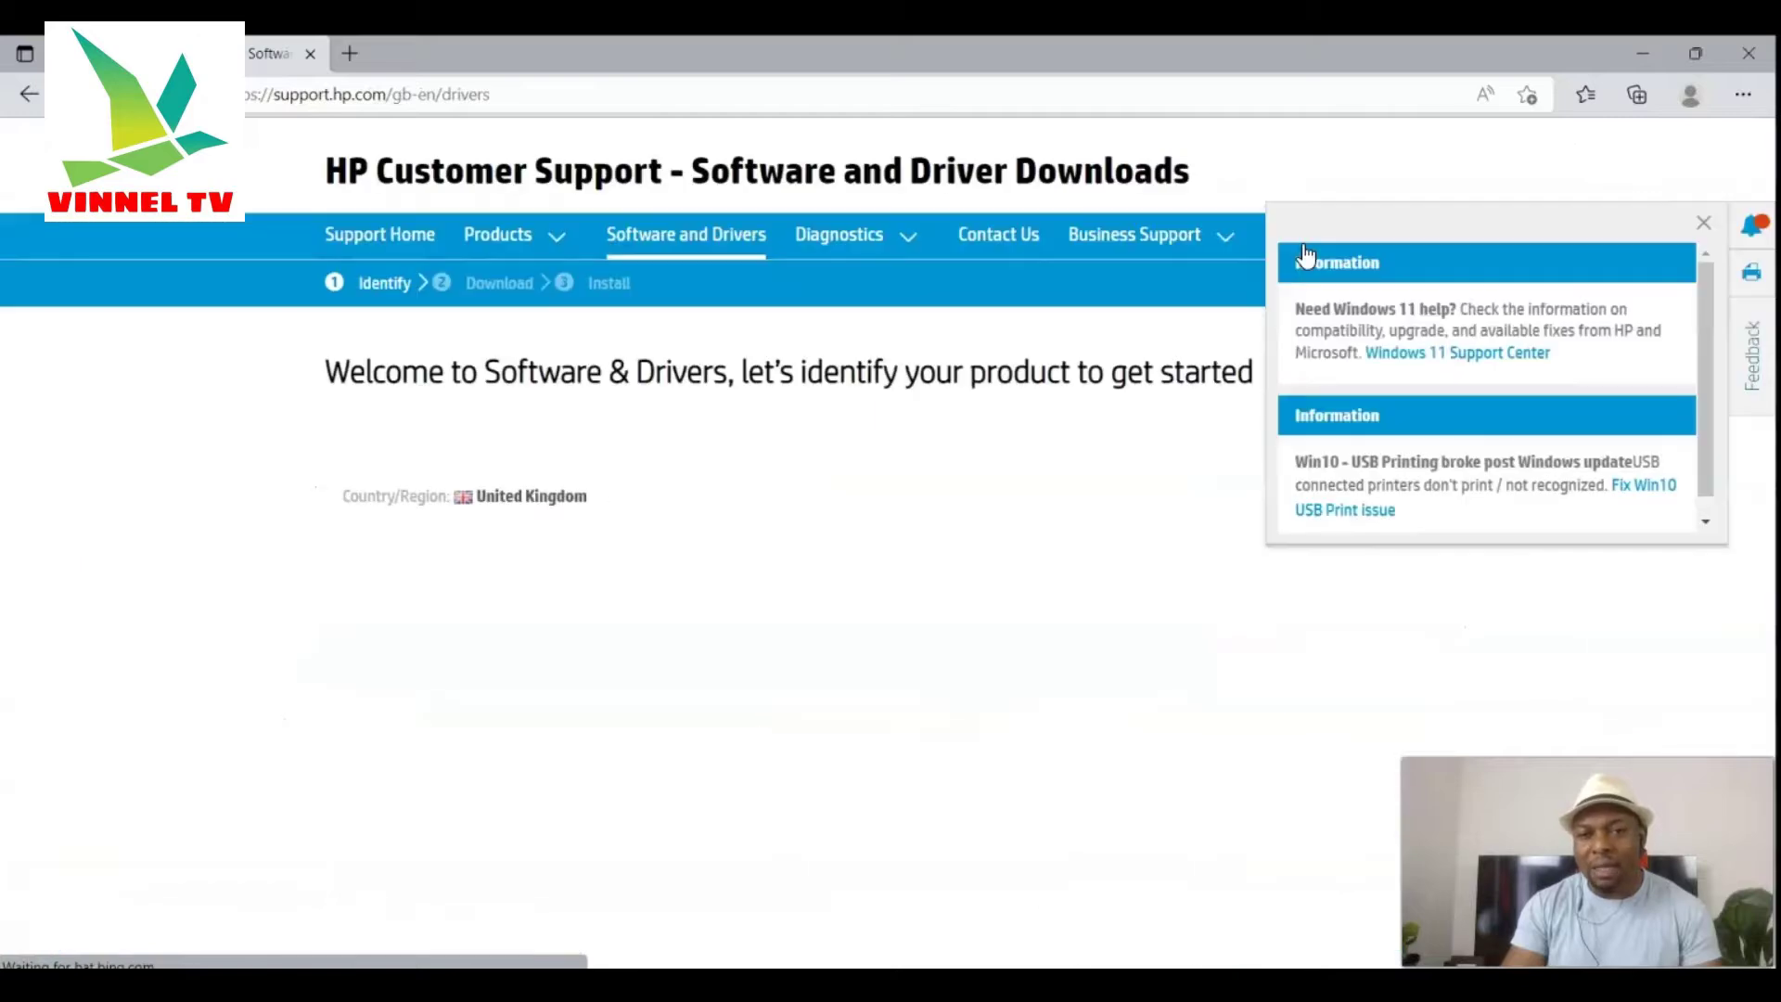
{"action": "left_click", "coordinate": [1703, 222]}
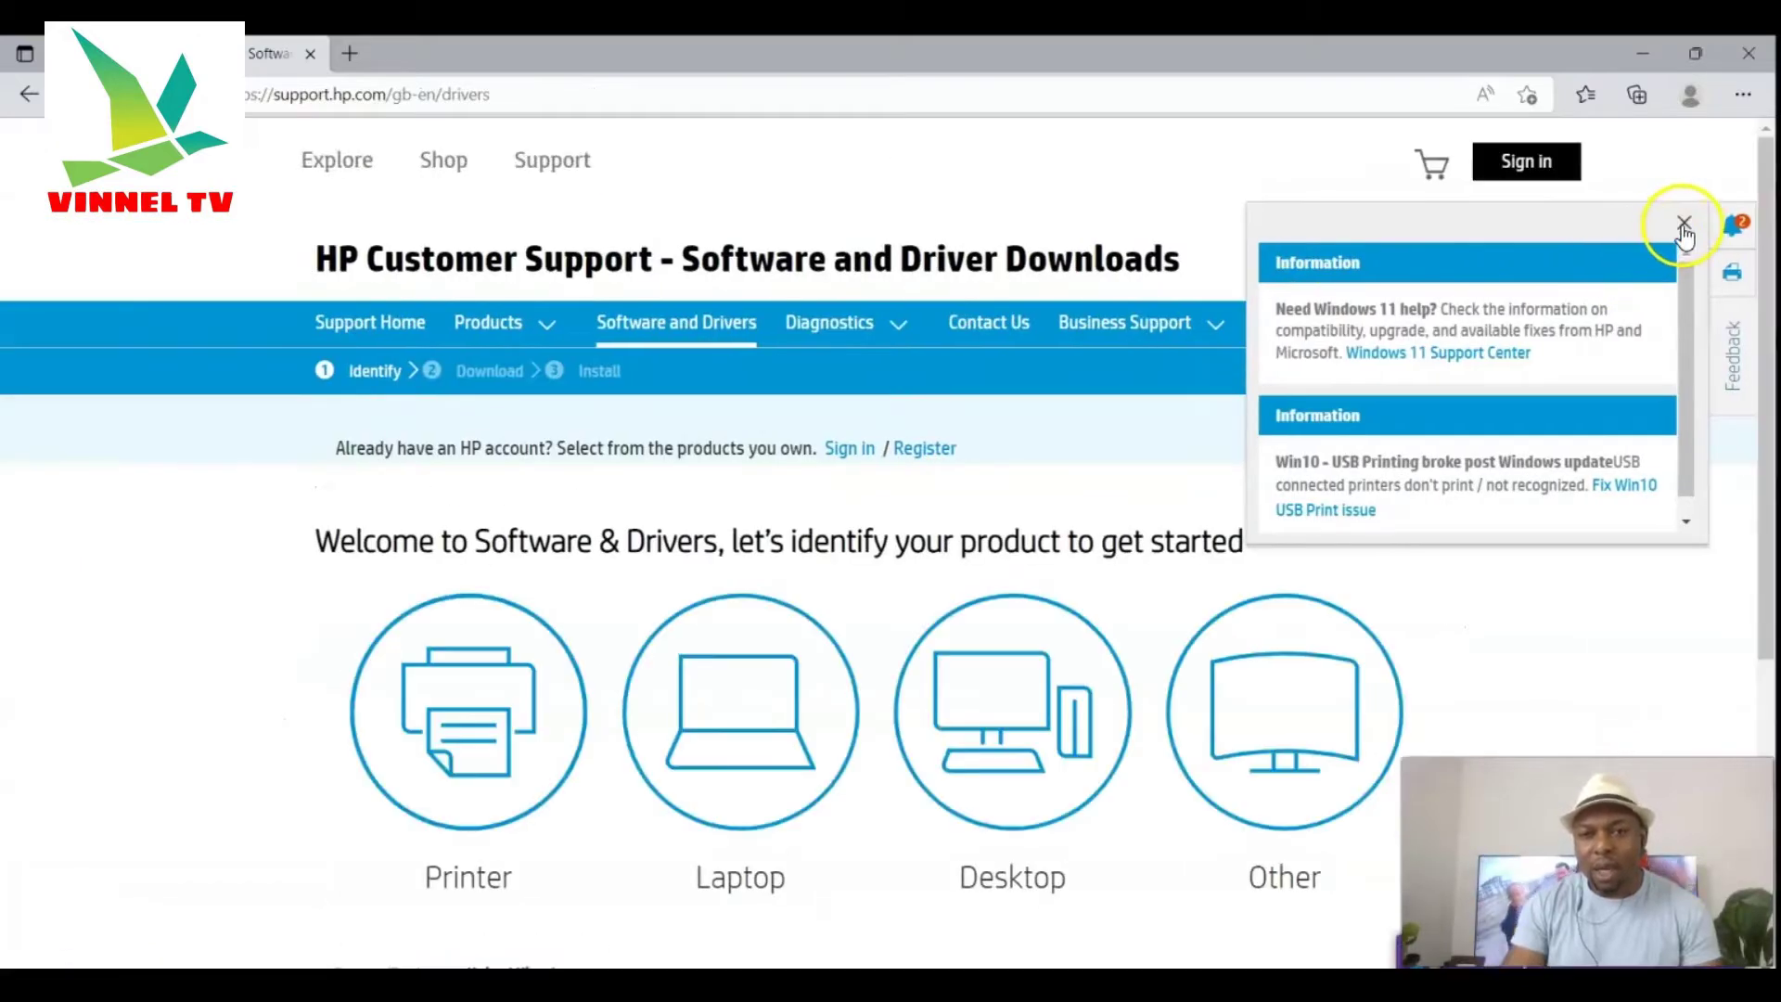
{"action": "scroll", "coordinate": [895, 547], "scroll_direction": "down", "scroll_amount": 5}
{"action": "scroll", "coordinate": [888, 532], "scroll_direction": "down", "scroll_amount": 1}
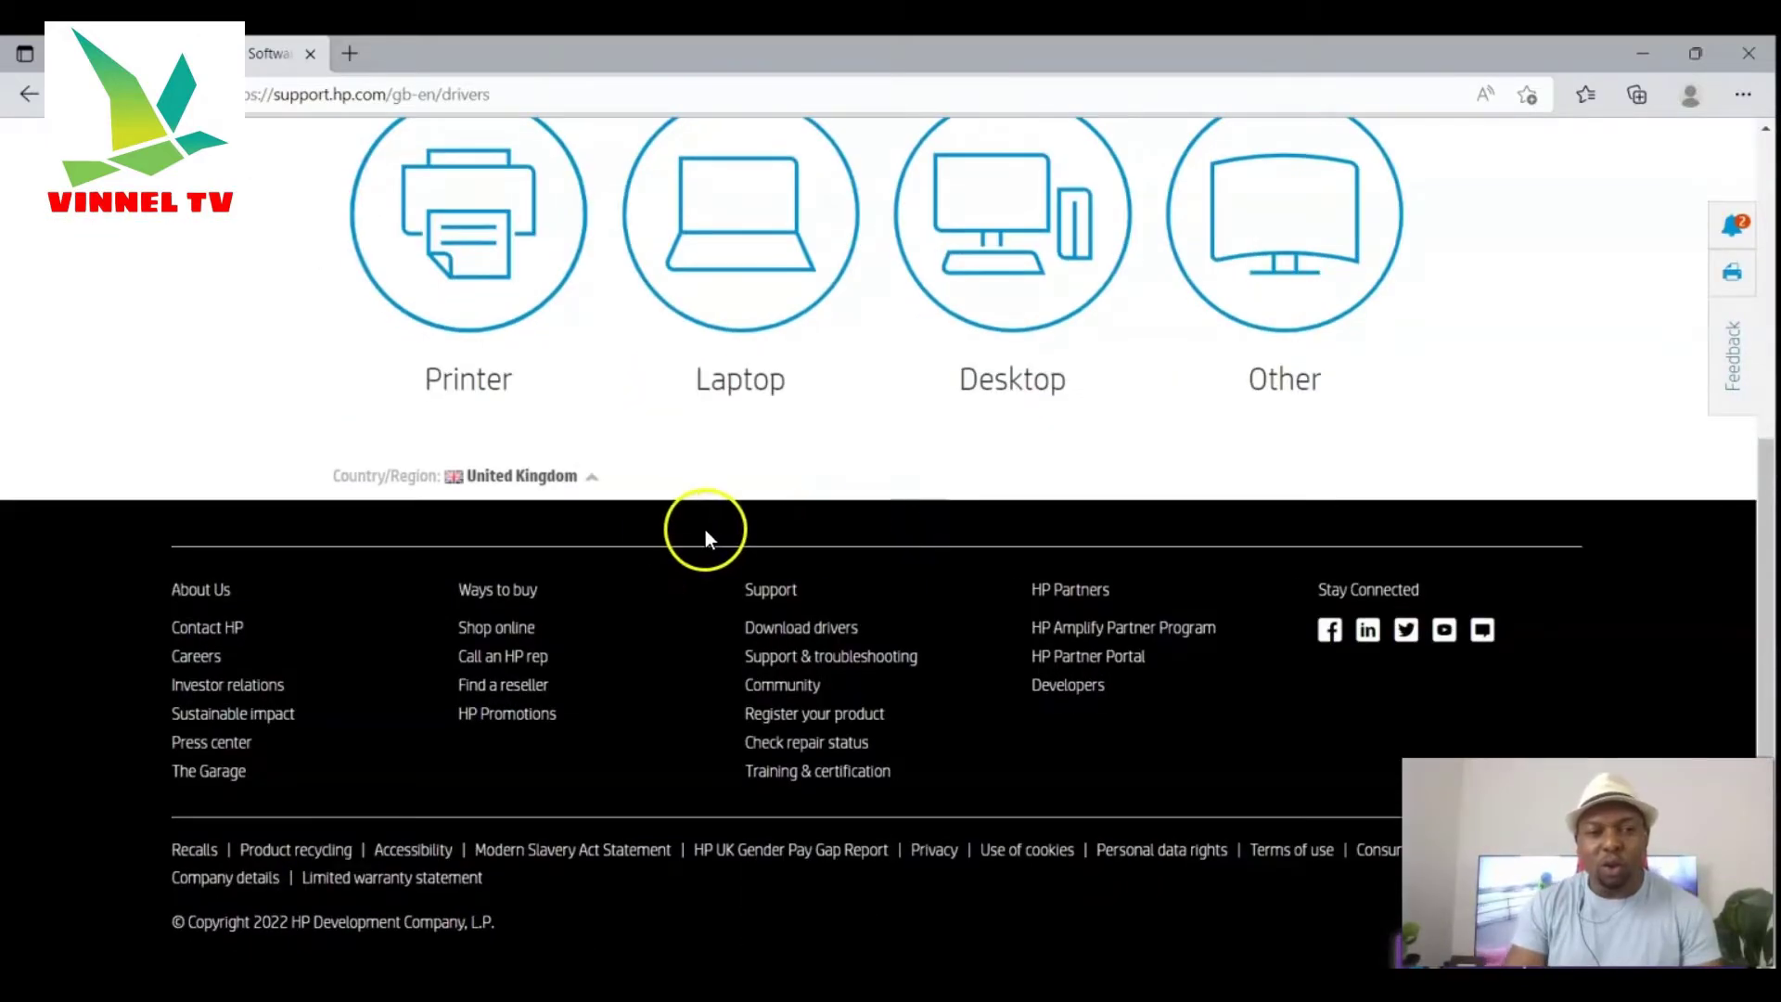
{"action": "left_click", "coordinate": [584, 475]}
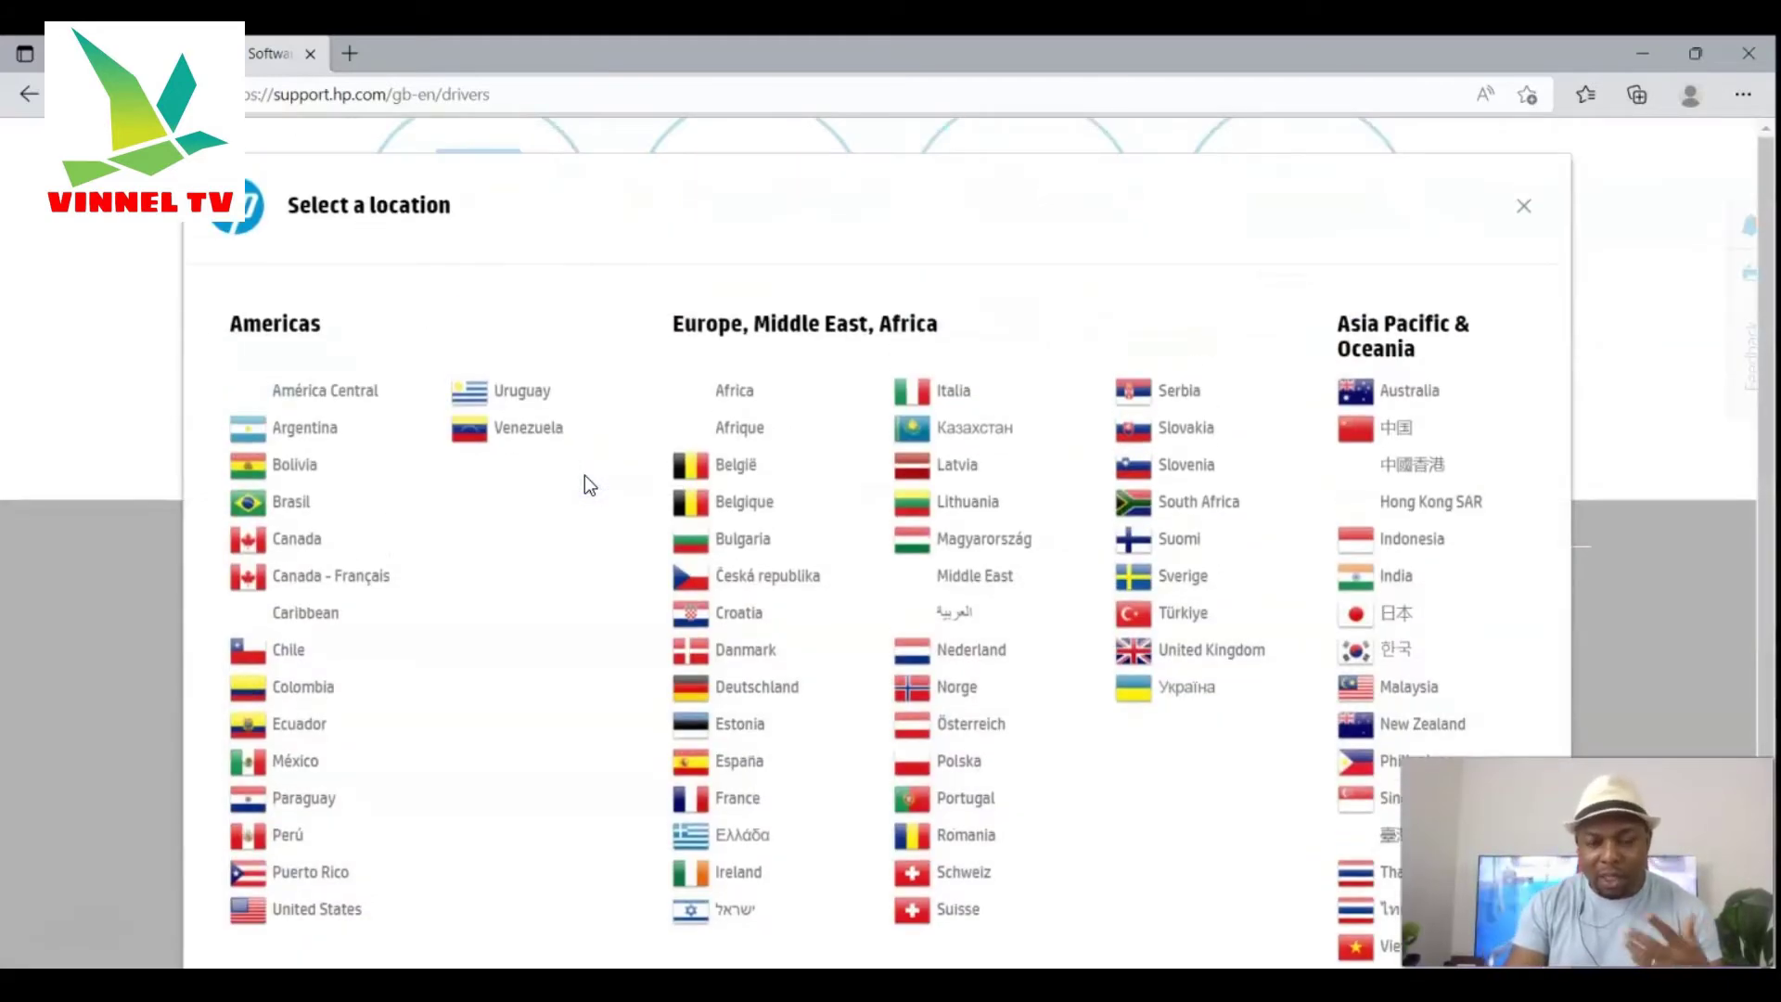
{"action": "left_click", "coordinate": [313, 914]}
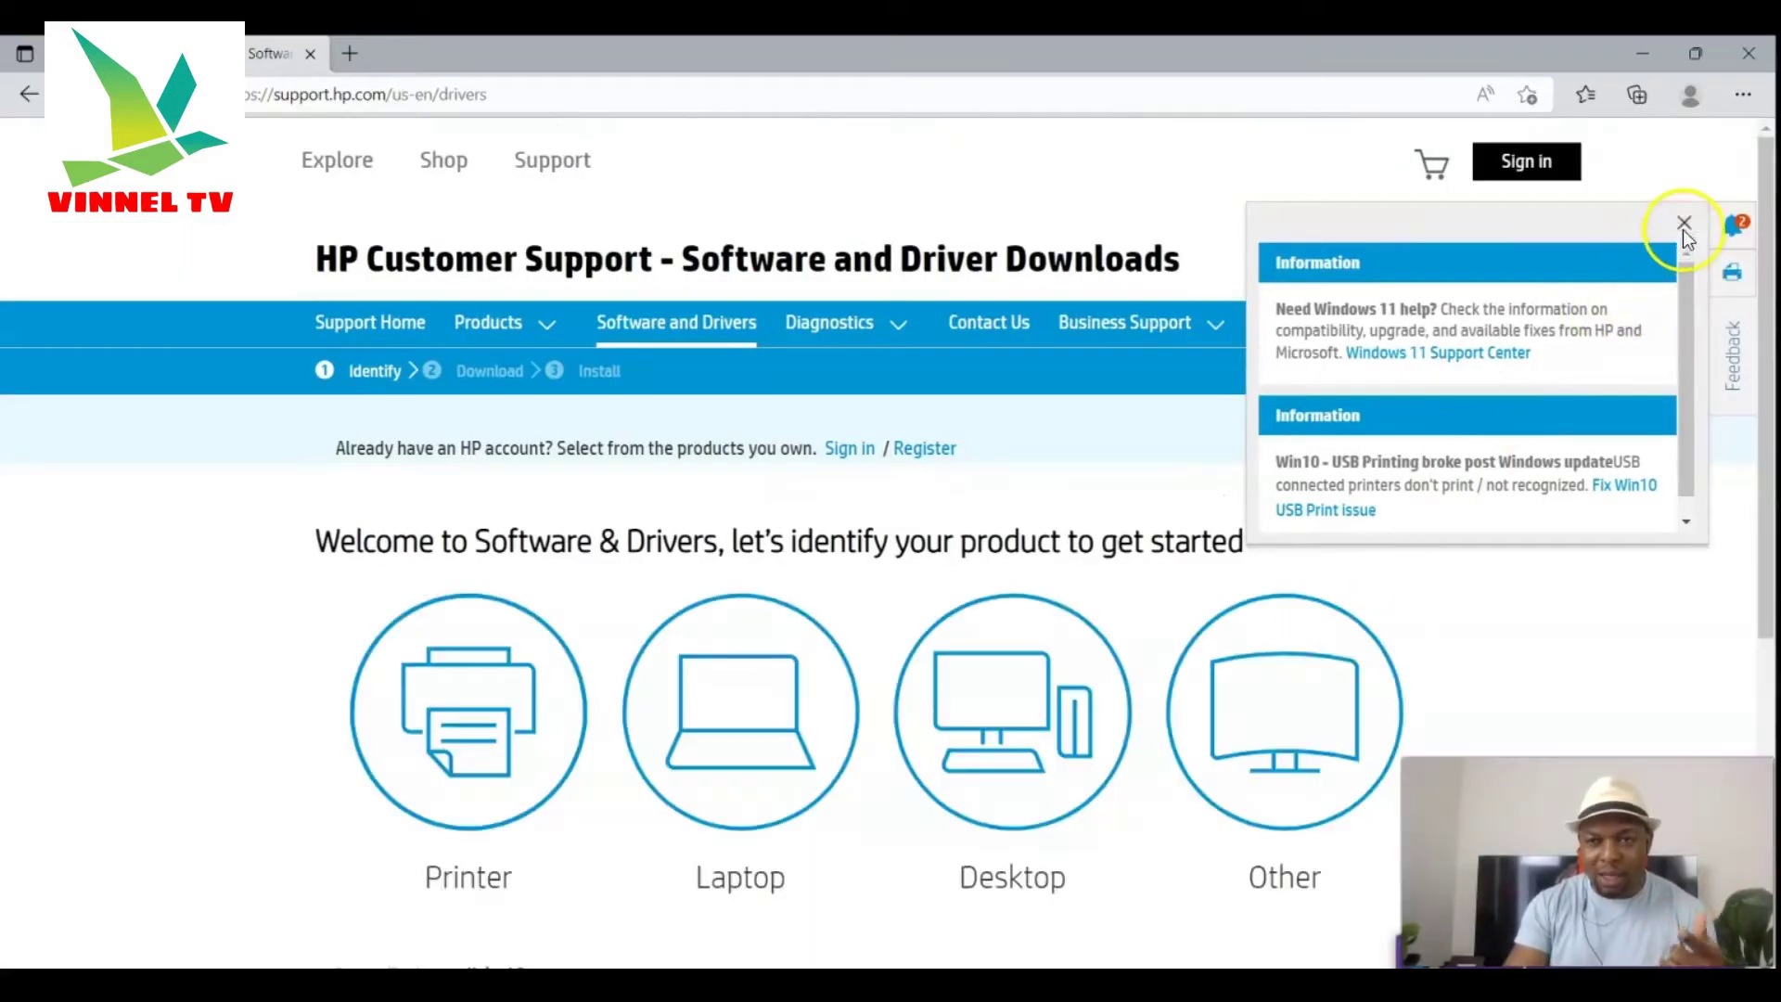
Dismiss the information panel and choose Printer as the product type
{"action": "left_click", "coordinate": [1684, 231]}
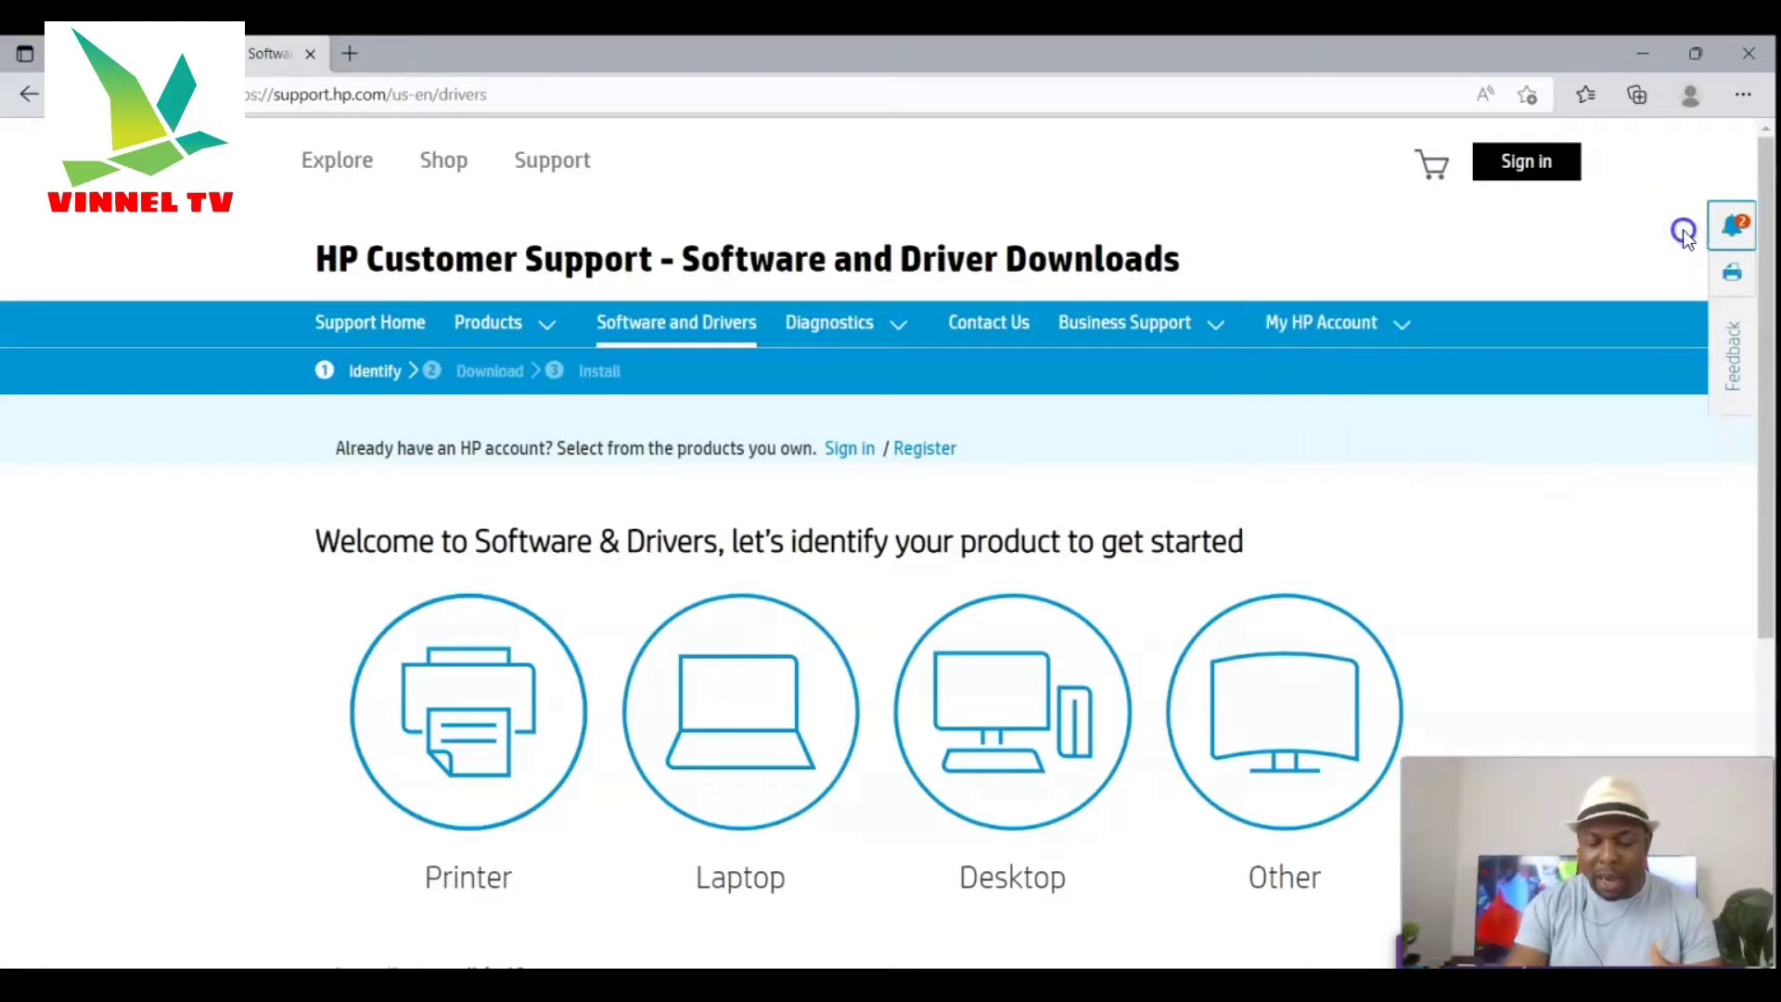
{"action": "scroll", "coordinate": [1094, 616], "scroll_direction": "down", "scroll_amount": 3}
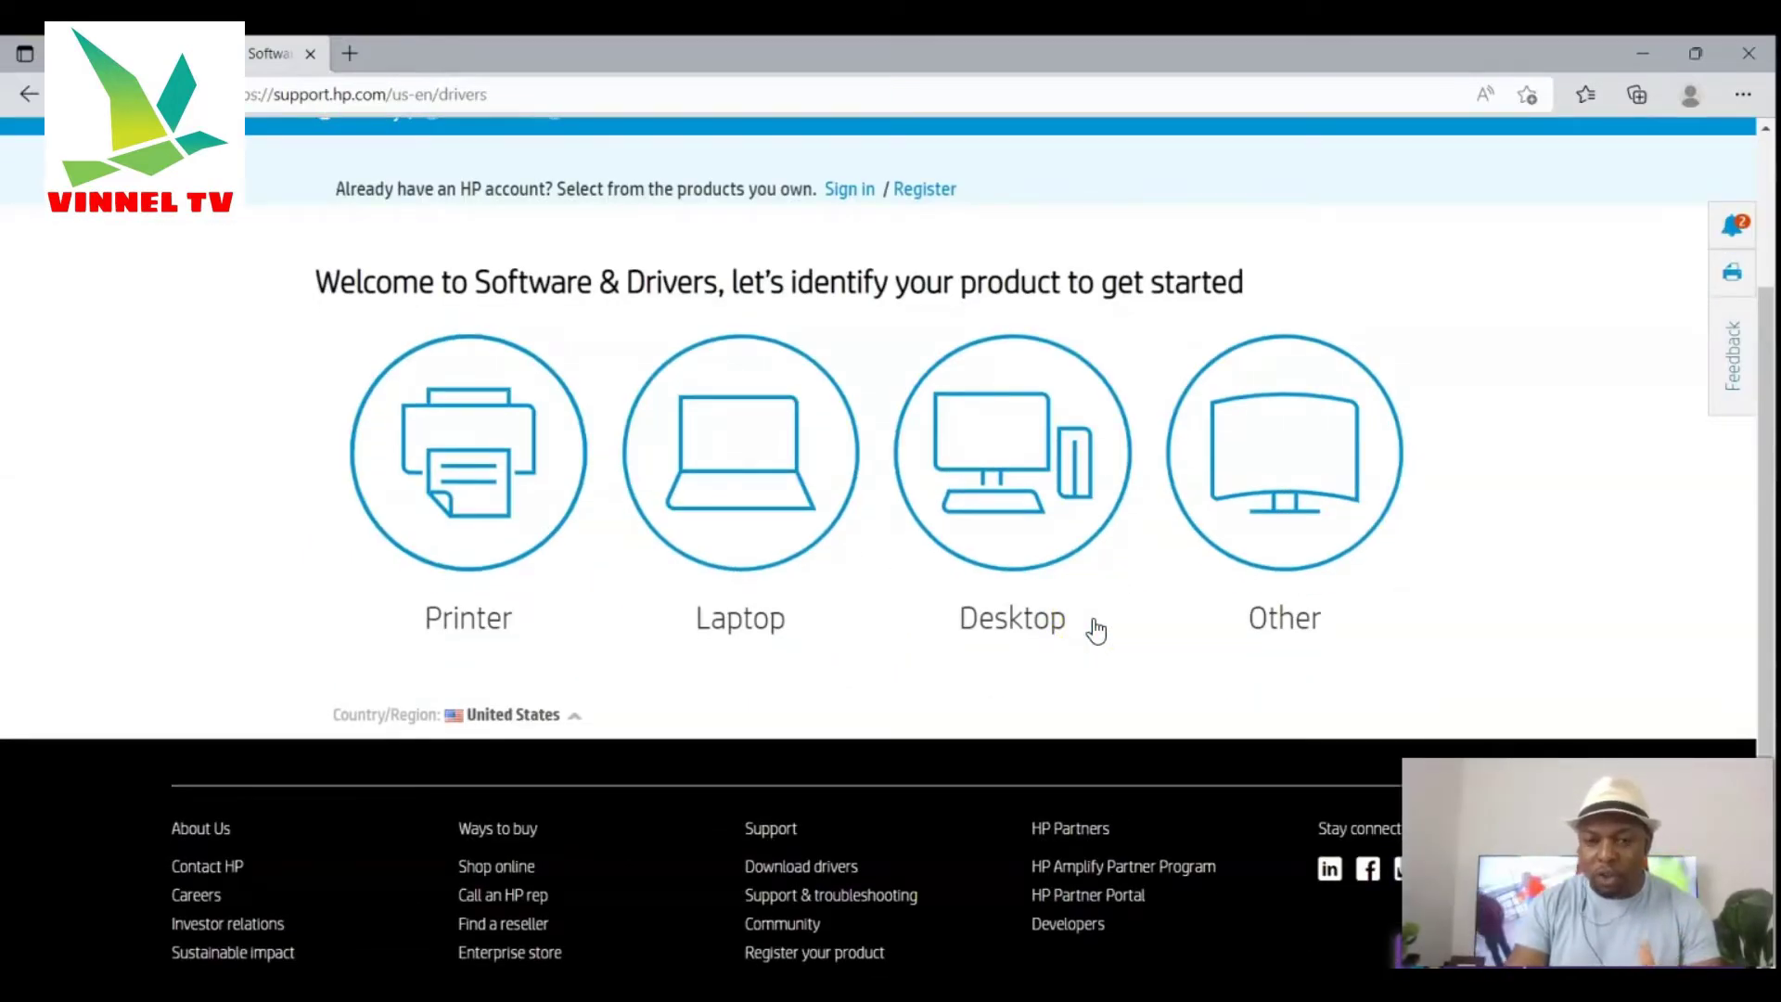
{"action": "left_click", "coordinate": [466, 621]}
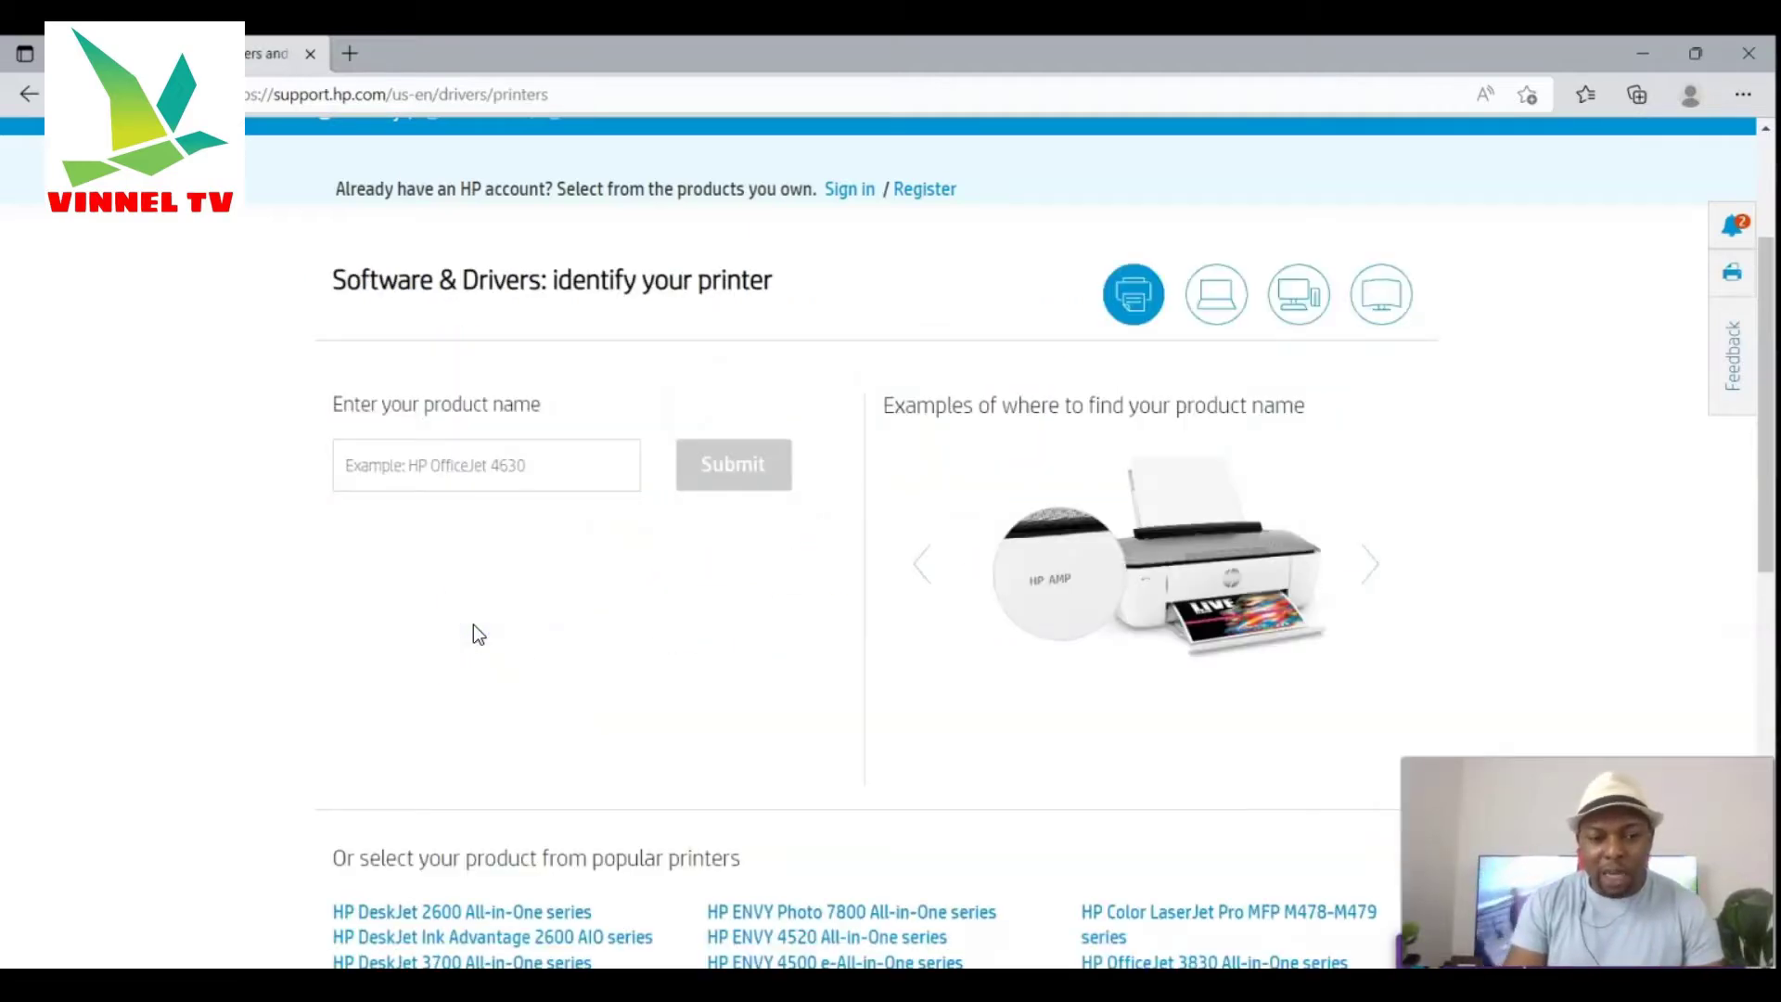
Enter 'HP DESKJET 254' as the product name and submit the search
{"action": "scroll", "coordinate": [473, 626], "scroll_direction": "down", "scroll_amount": 5}
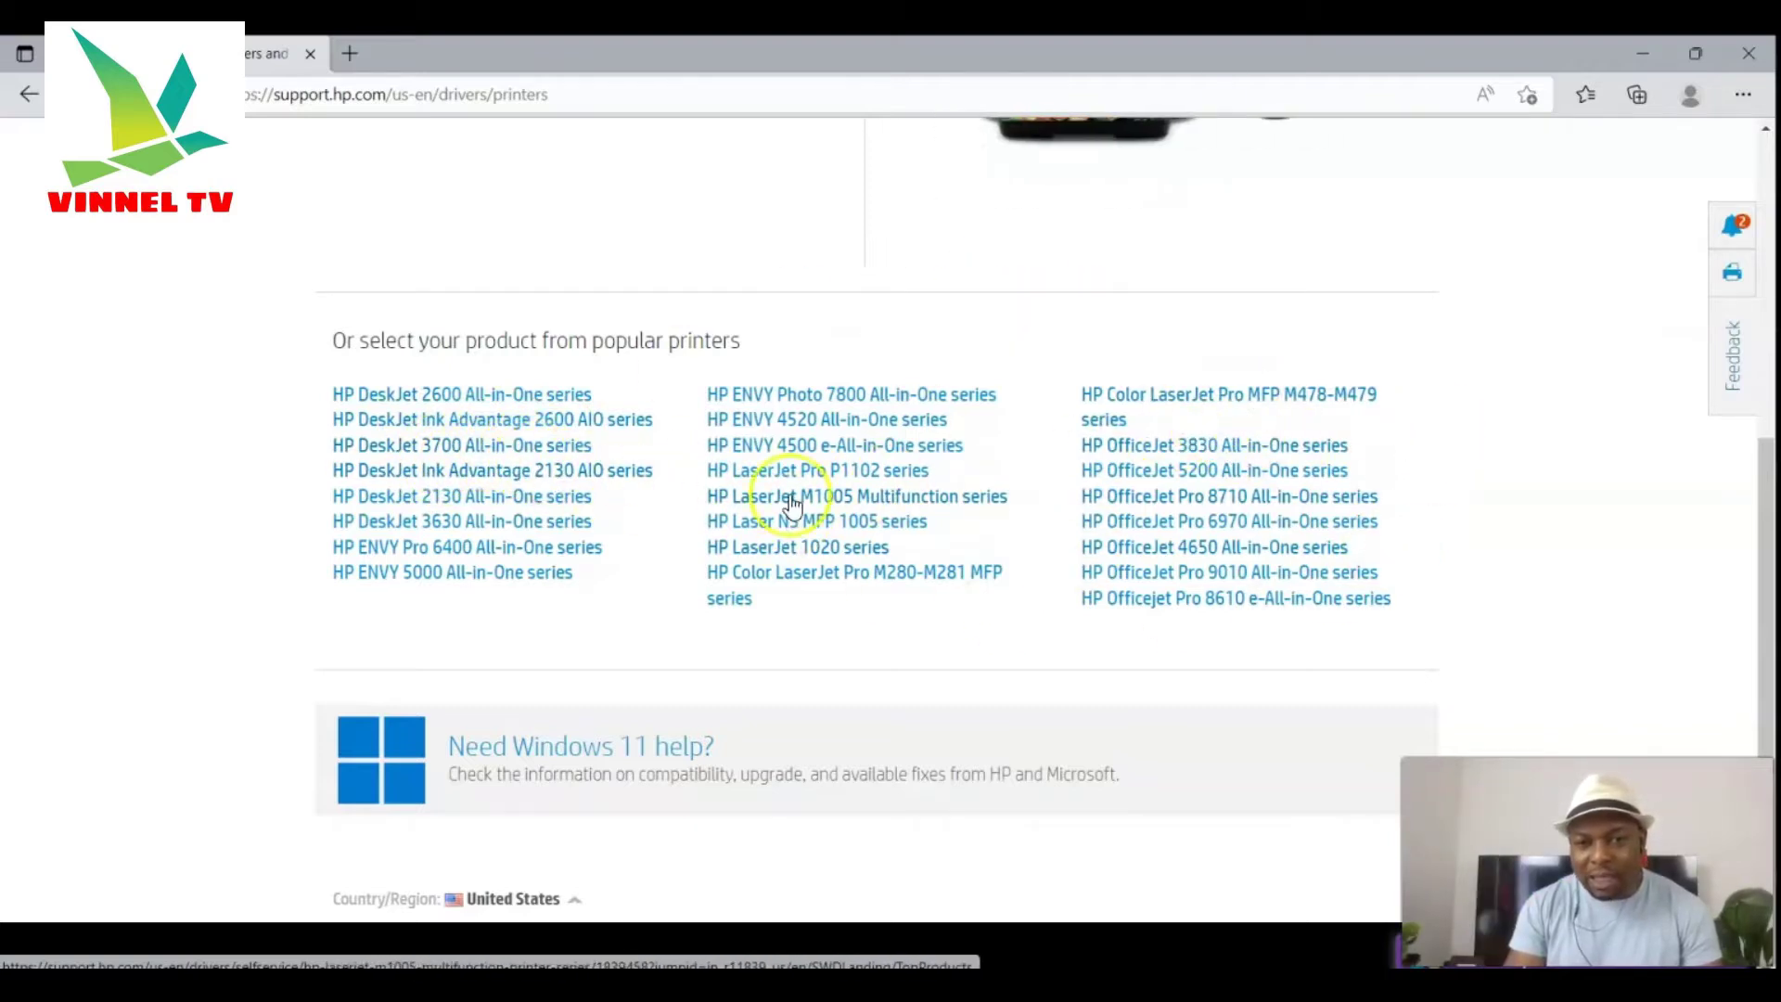
{"action": "scroll", "coordinate": [714, 469], "scroll_direction": "up", "scroll_amount": 4}
{"action": "left_click", "coordinate": [546, 350]}
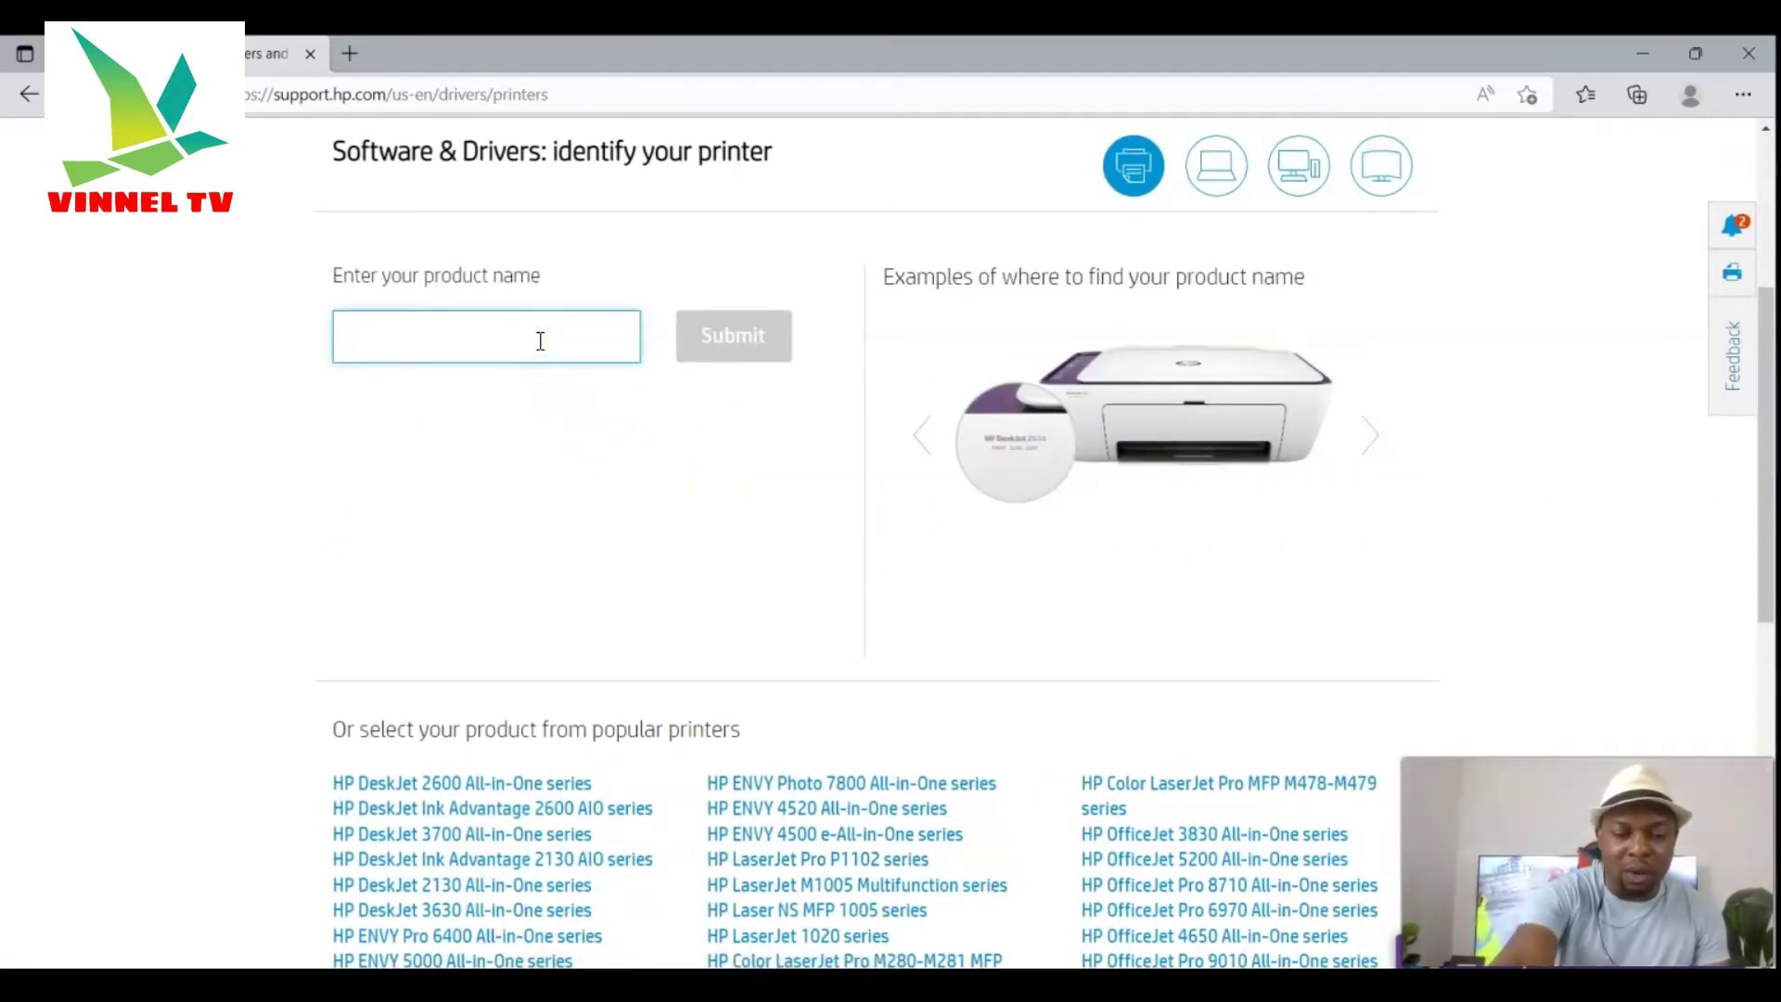
{"action": "type", "text": "HP"}
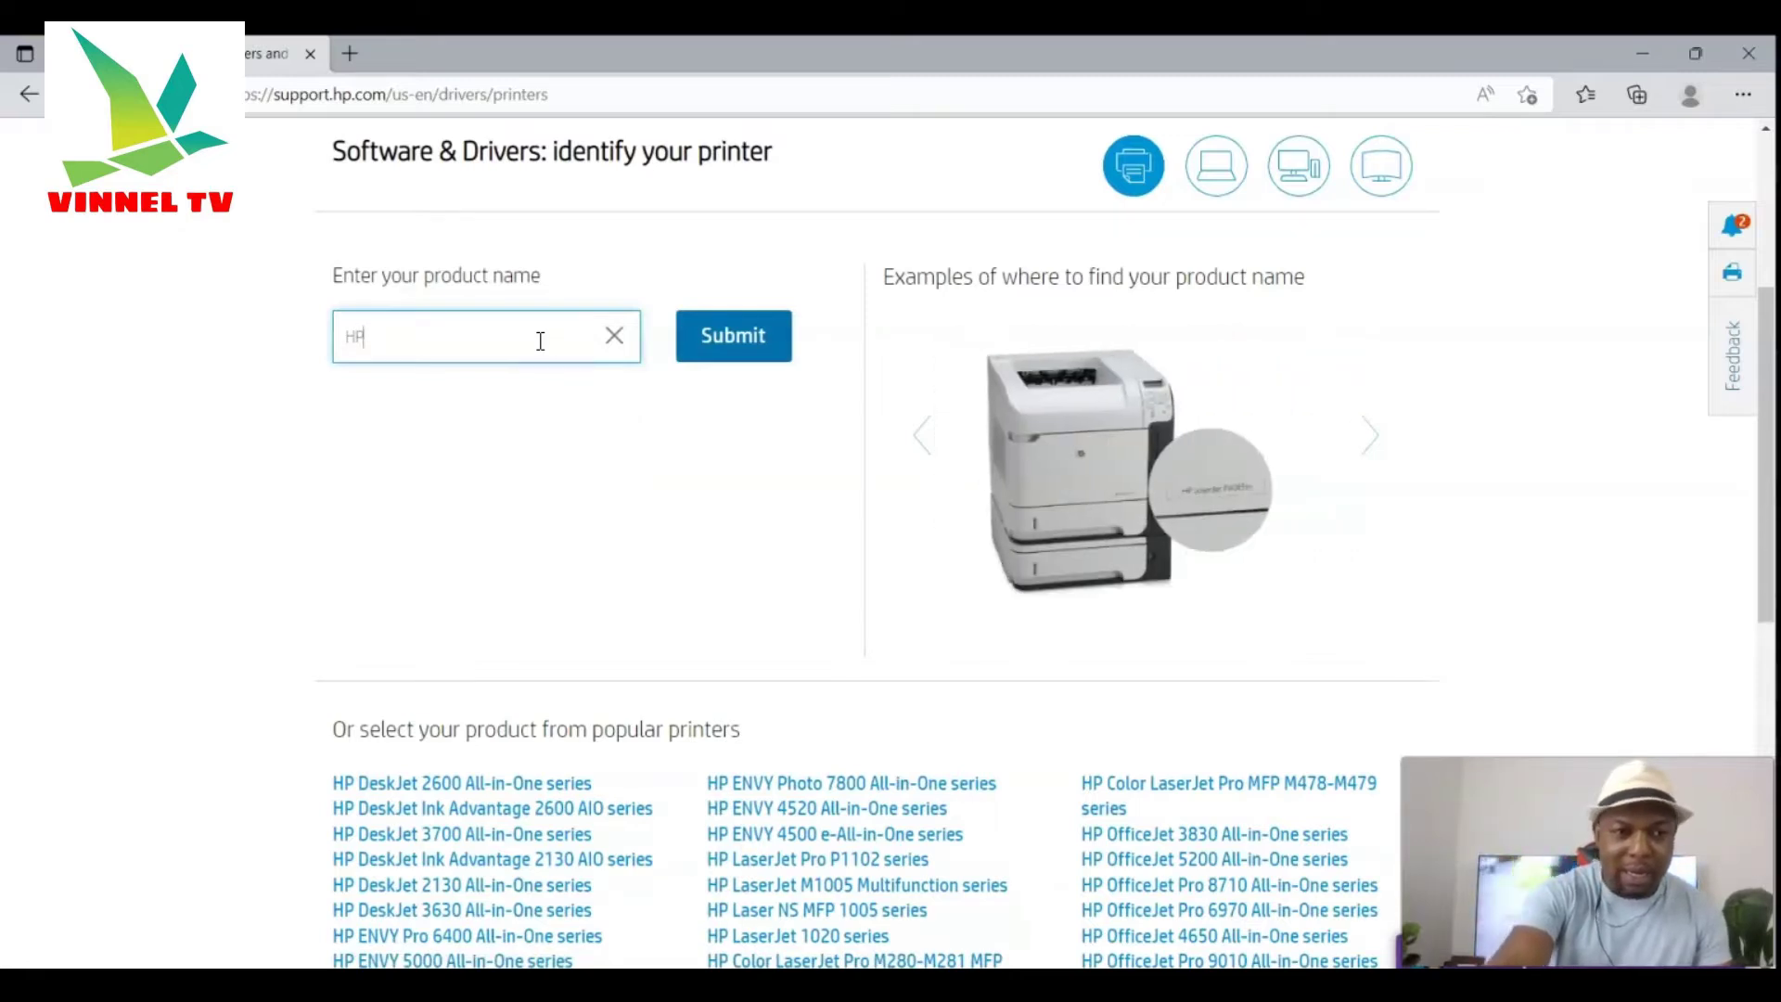
{"action": "type", "text": " DESK"}
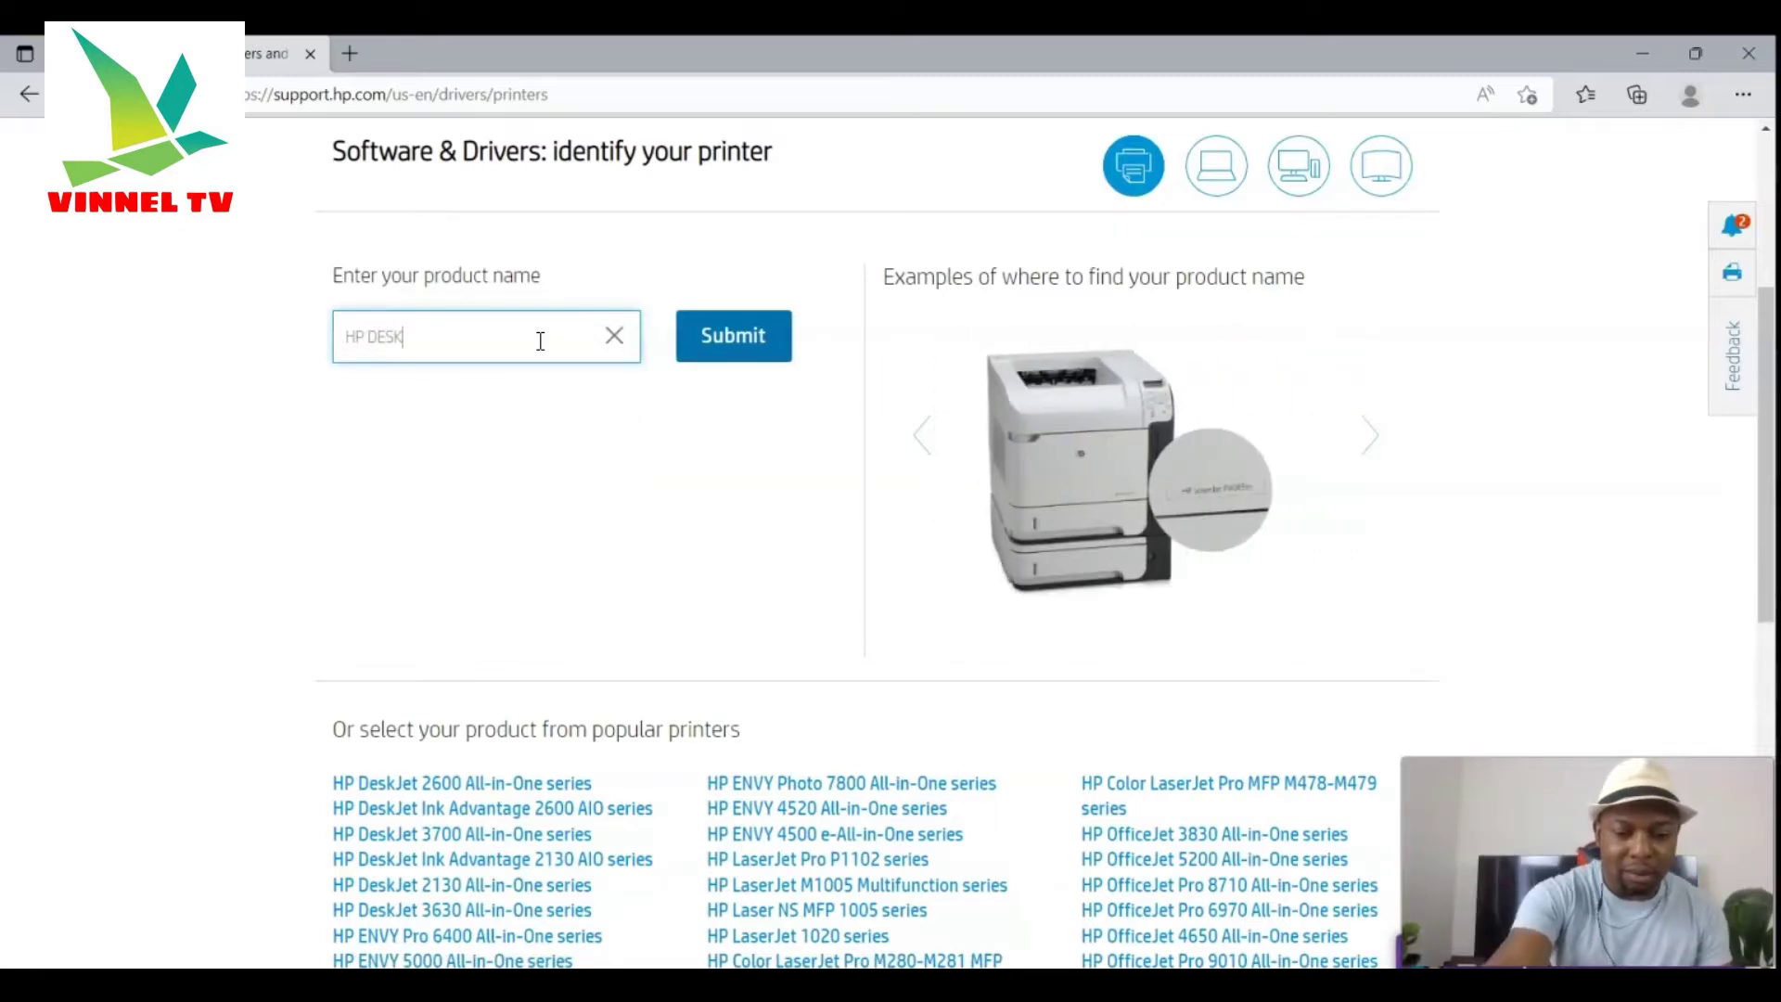
{"action": "type", "text": "JET"}
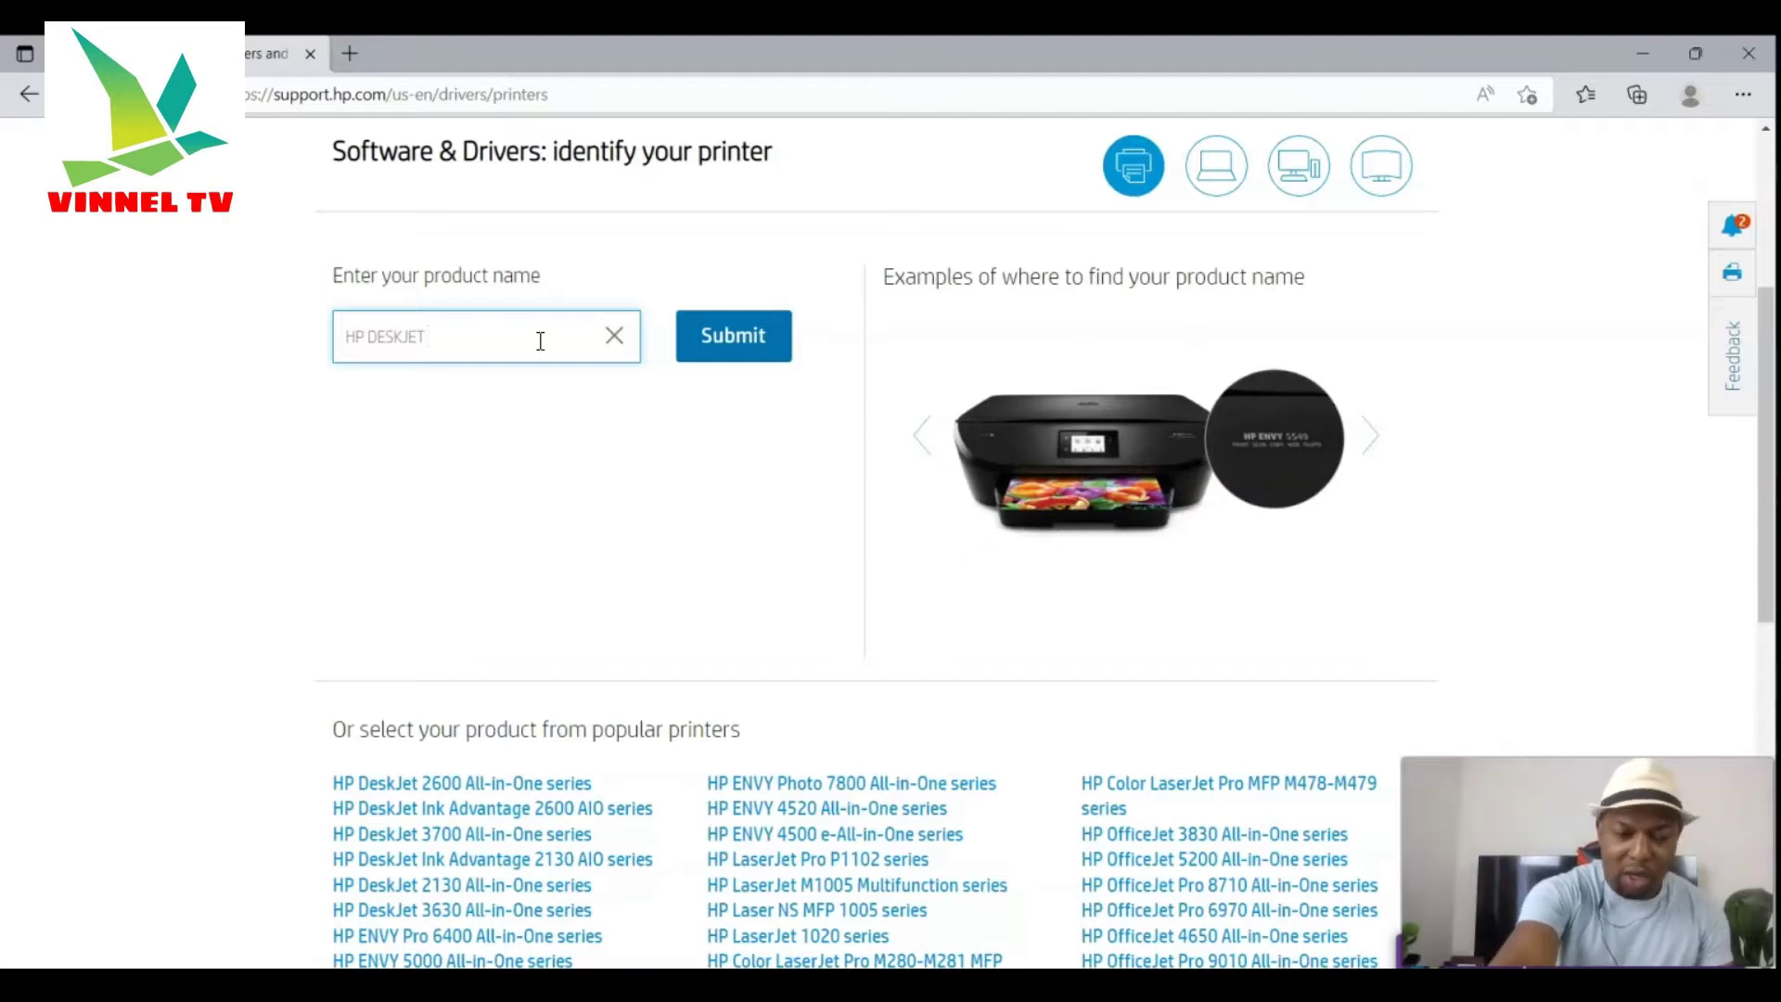
{"action": "type", "text": " 2540"}
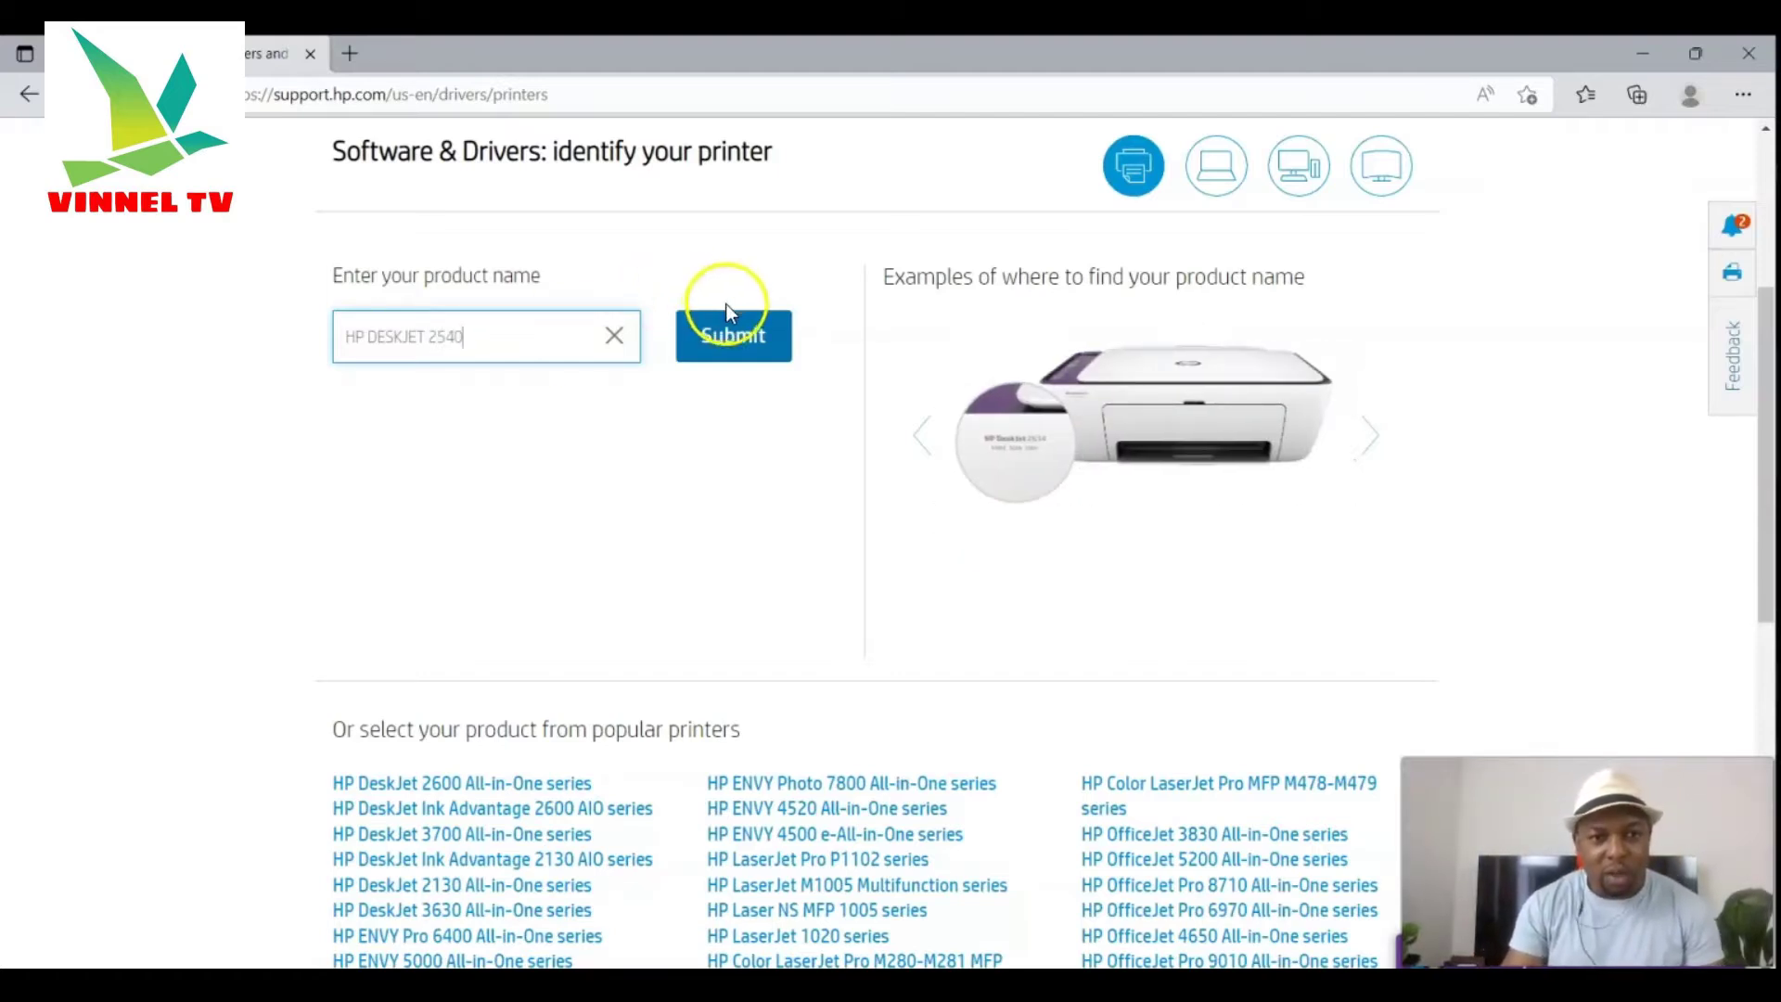
{"action": "left_click", "coordinate": [729, 332]}
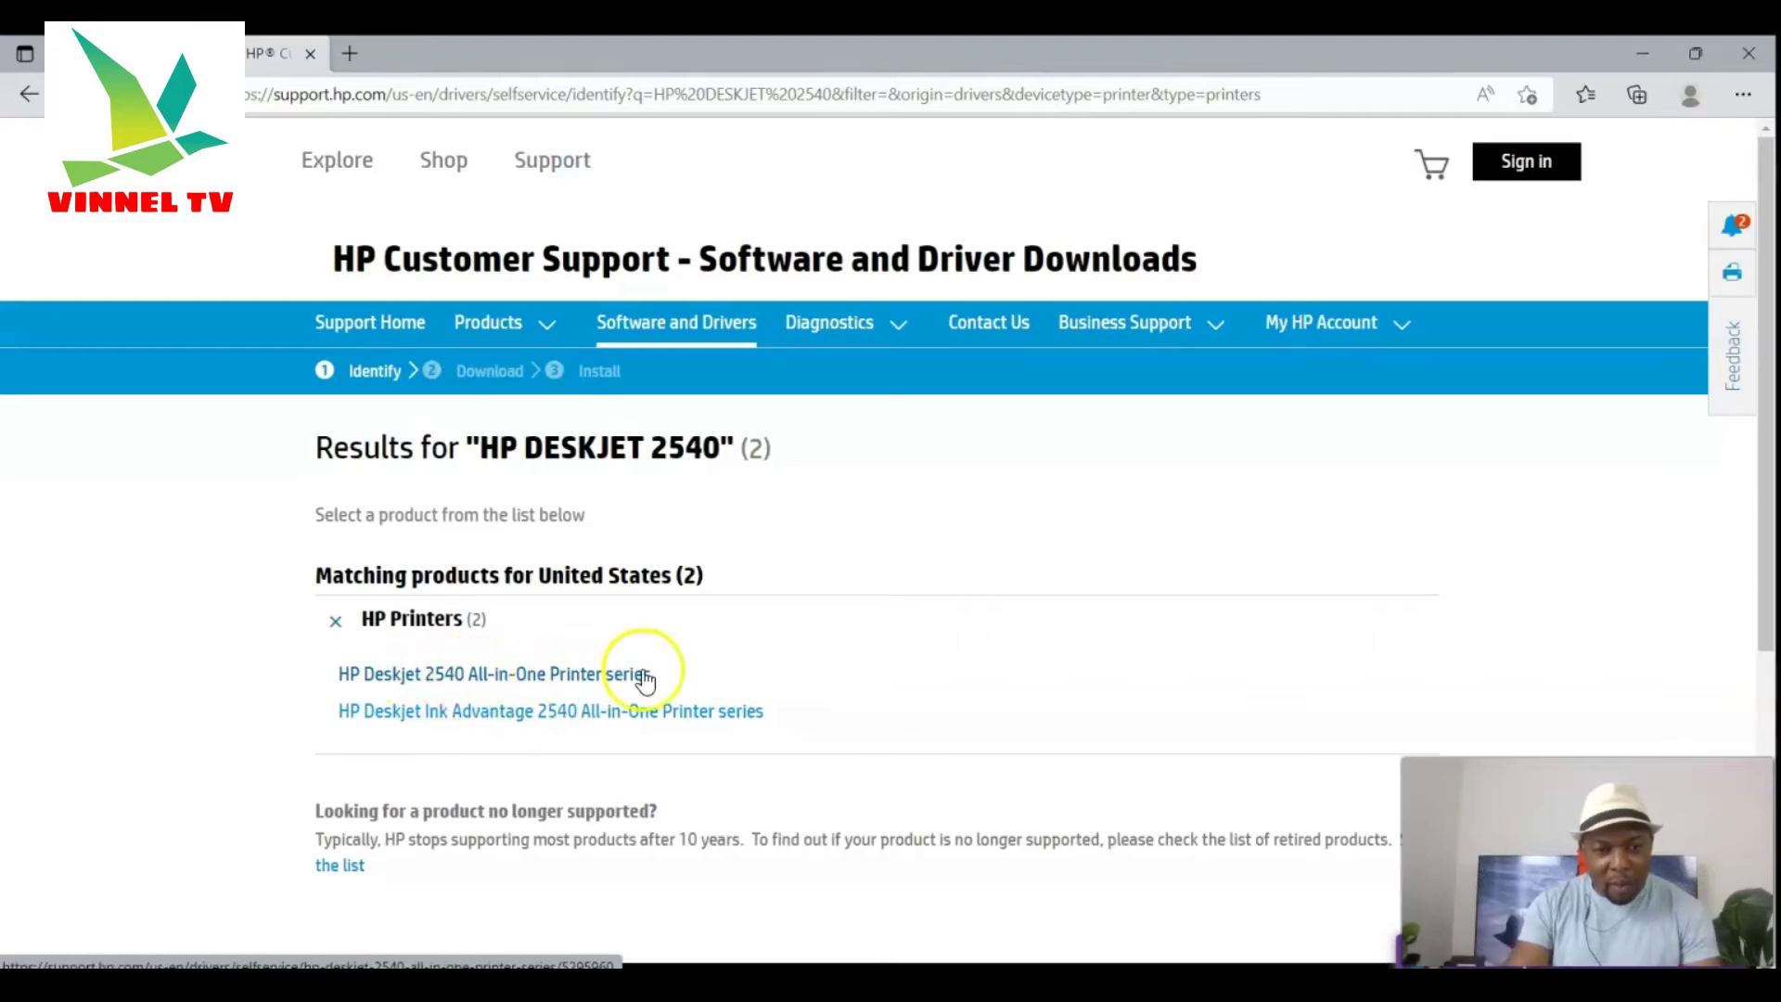
Open the HP Deskjet 2540 All-in-One Printer series result
{"action": "scroll", "coordinate": [640, 673], "scroll_direction": "down", "scroll_amount": 2}
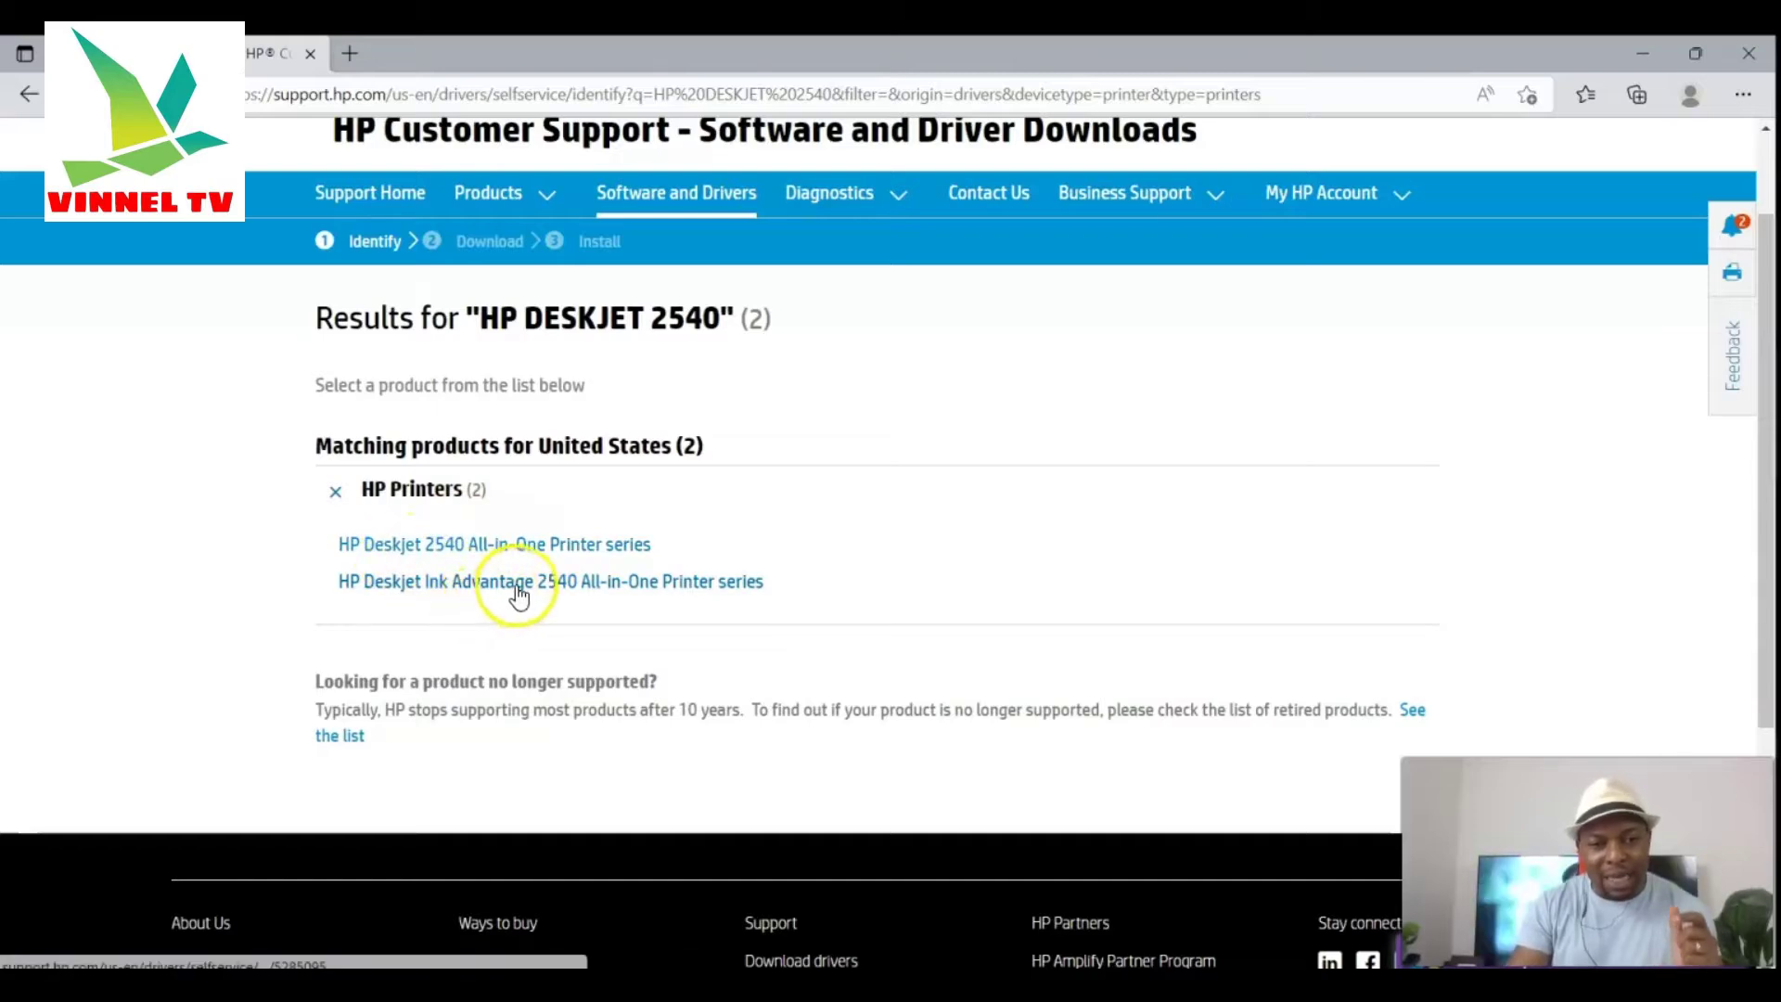
{"action": "left_click", "coordinate": [426, 549]}
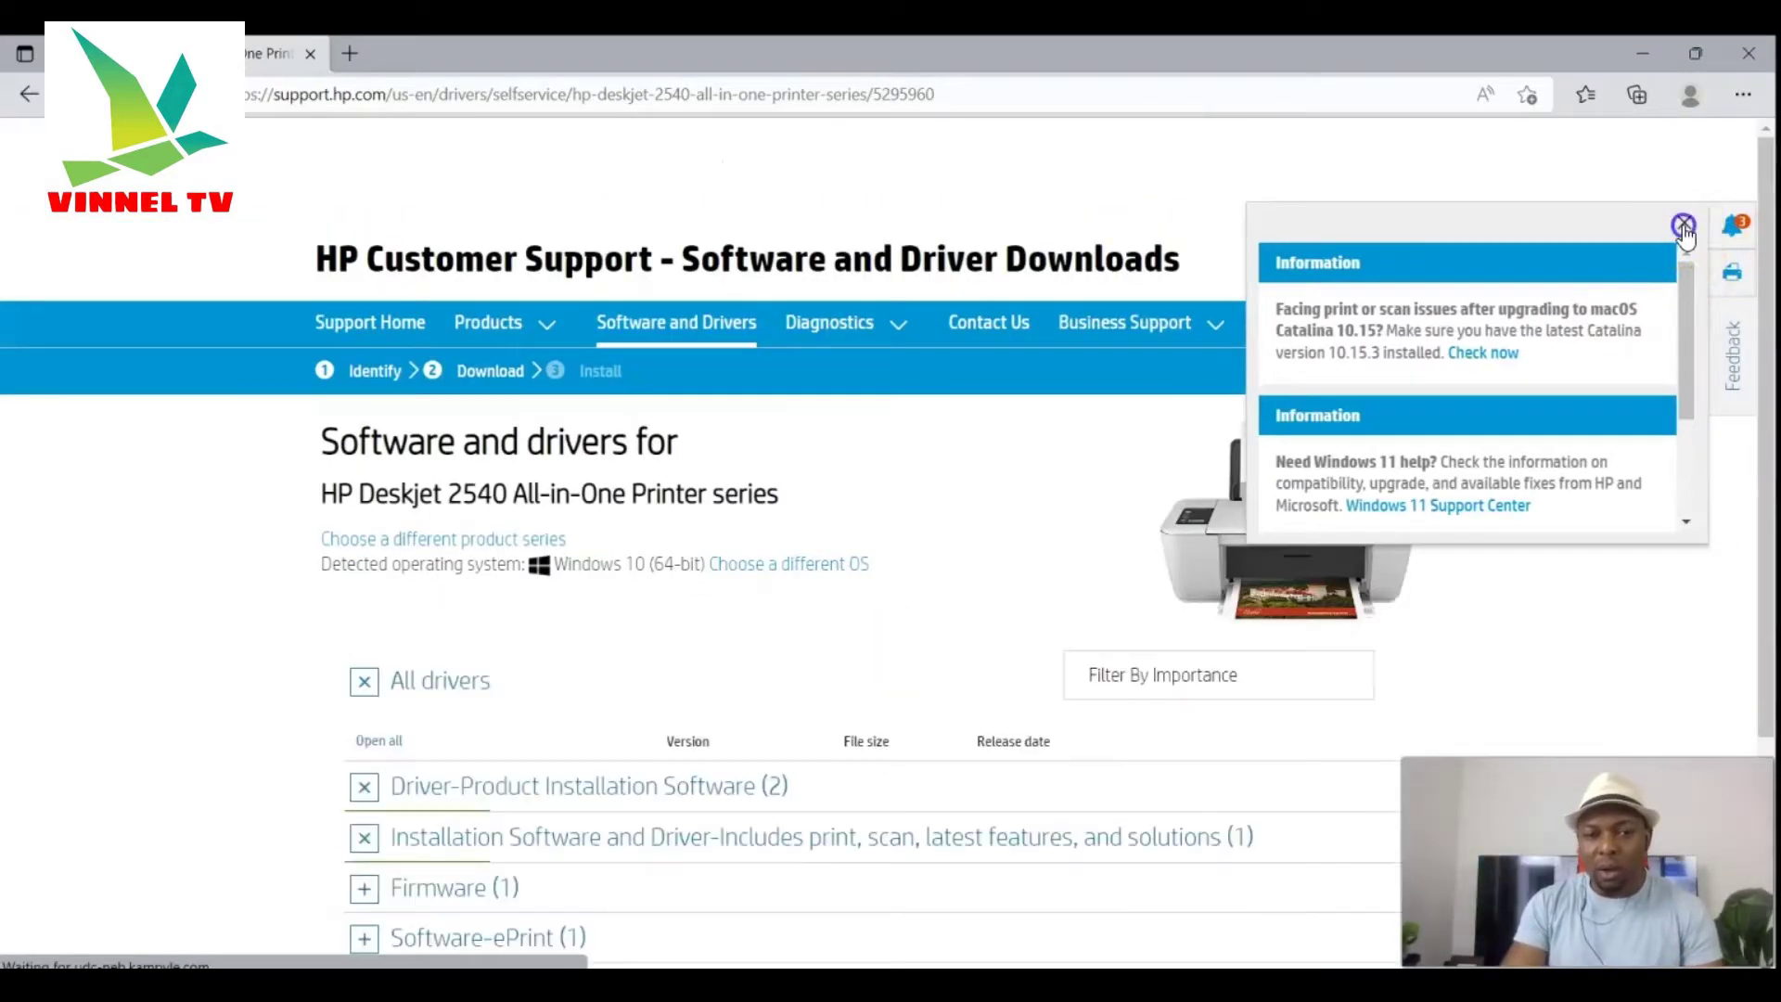
Download the HP Deskjet 2540 Full Feature Software and Drivers, version 32.4.118
{"action": "left_click", "coordinate": [1683, 222]}
{"action": "scroll", "coordinate": [1060, 534], "scroll_direction": "down", "scroll_amount": 1}
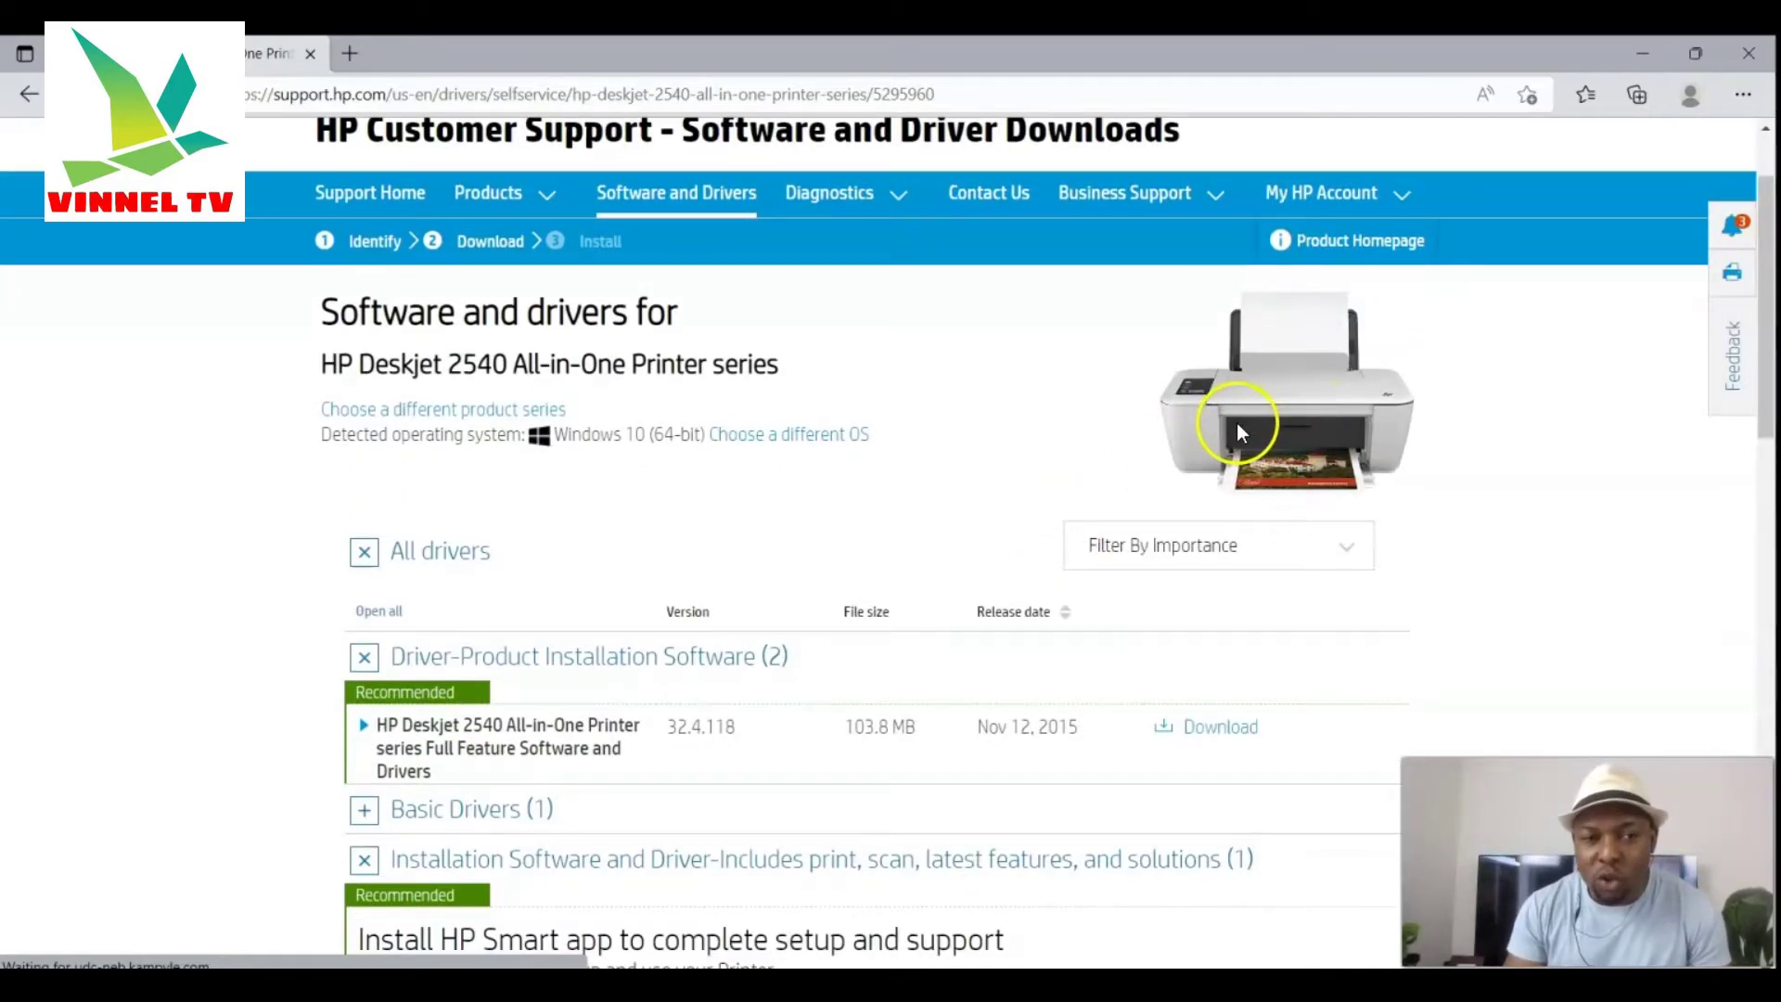
{"action": "scroll", "coordinate": [1240, 432], "scroll_direction": "up", "scroll_amount": 1}
{"action": "scroll", "coordinate": [1267, 525], "scroll_direction": "down", "scroll_amount": 5}
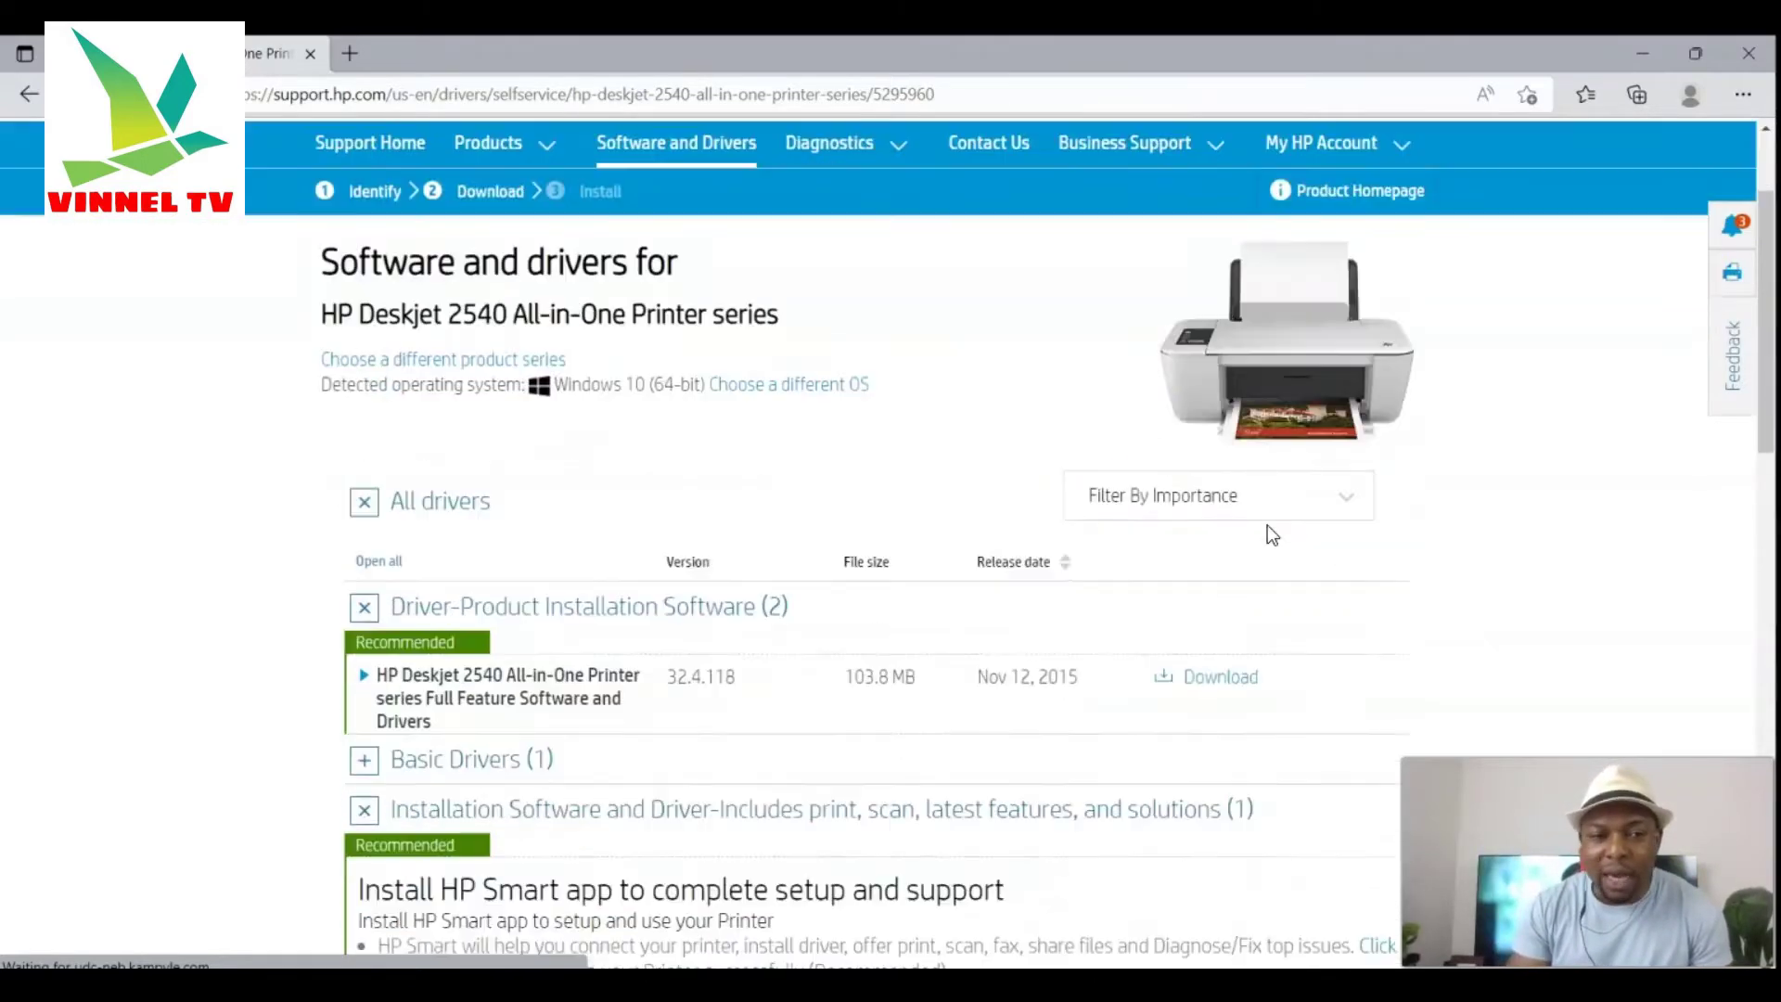
{"action": "scroll", "coordinate": [943, 519], "scroll_direction": "up", "scroll_amount": 2}
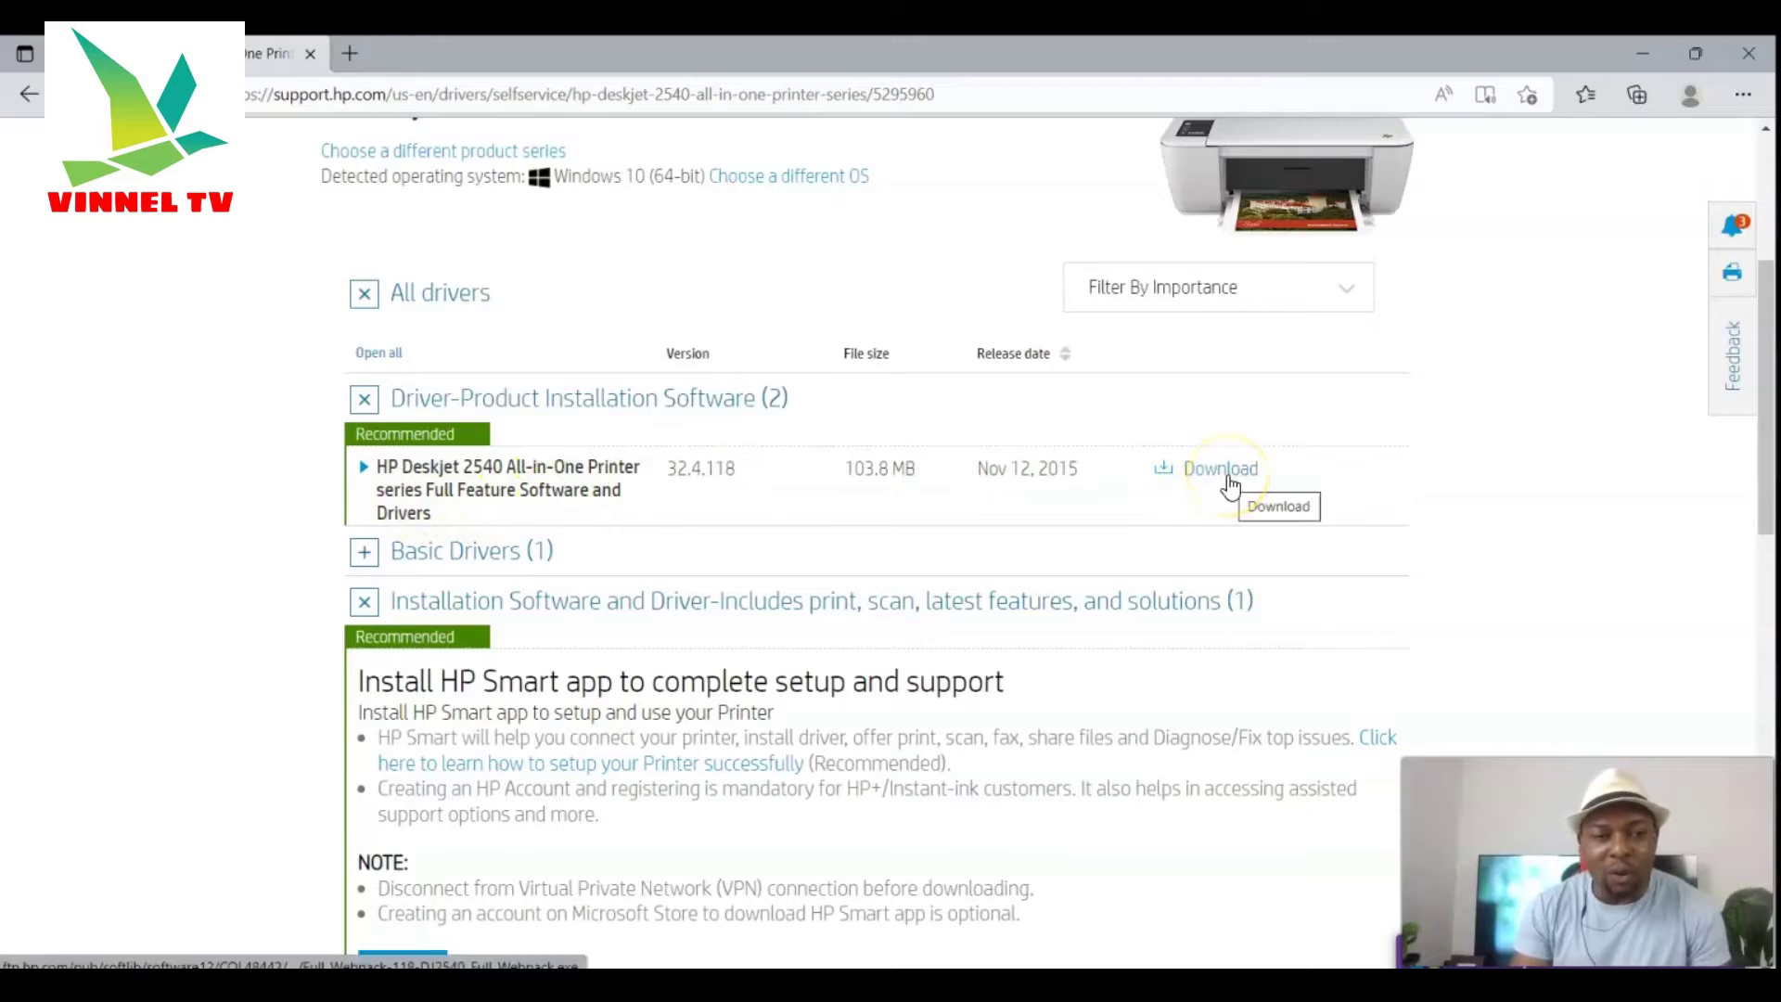
{"action": "scroll", "coordinate": [1224, 474], "scroll_direction": "down", "scroll_amount": 1}
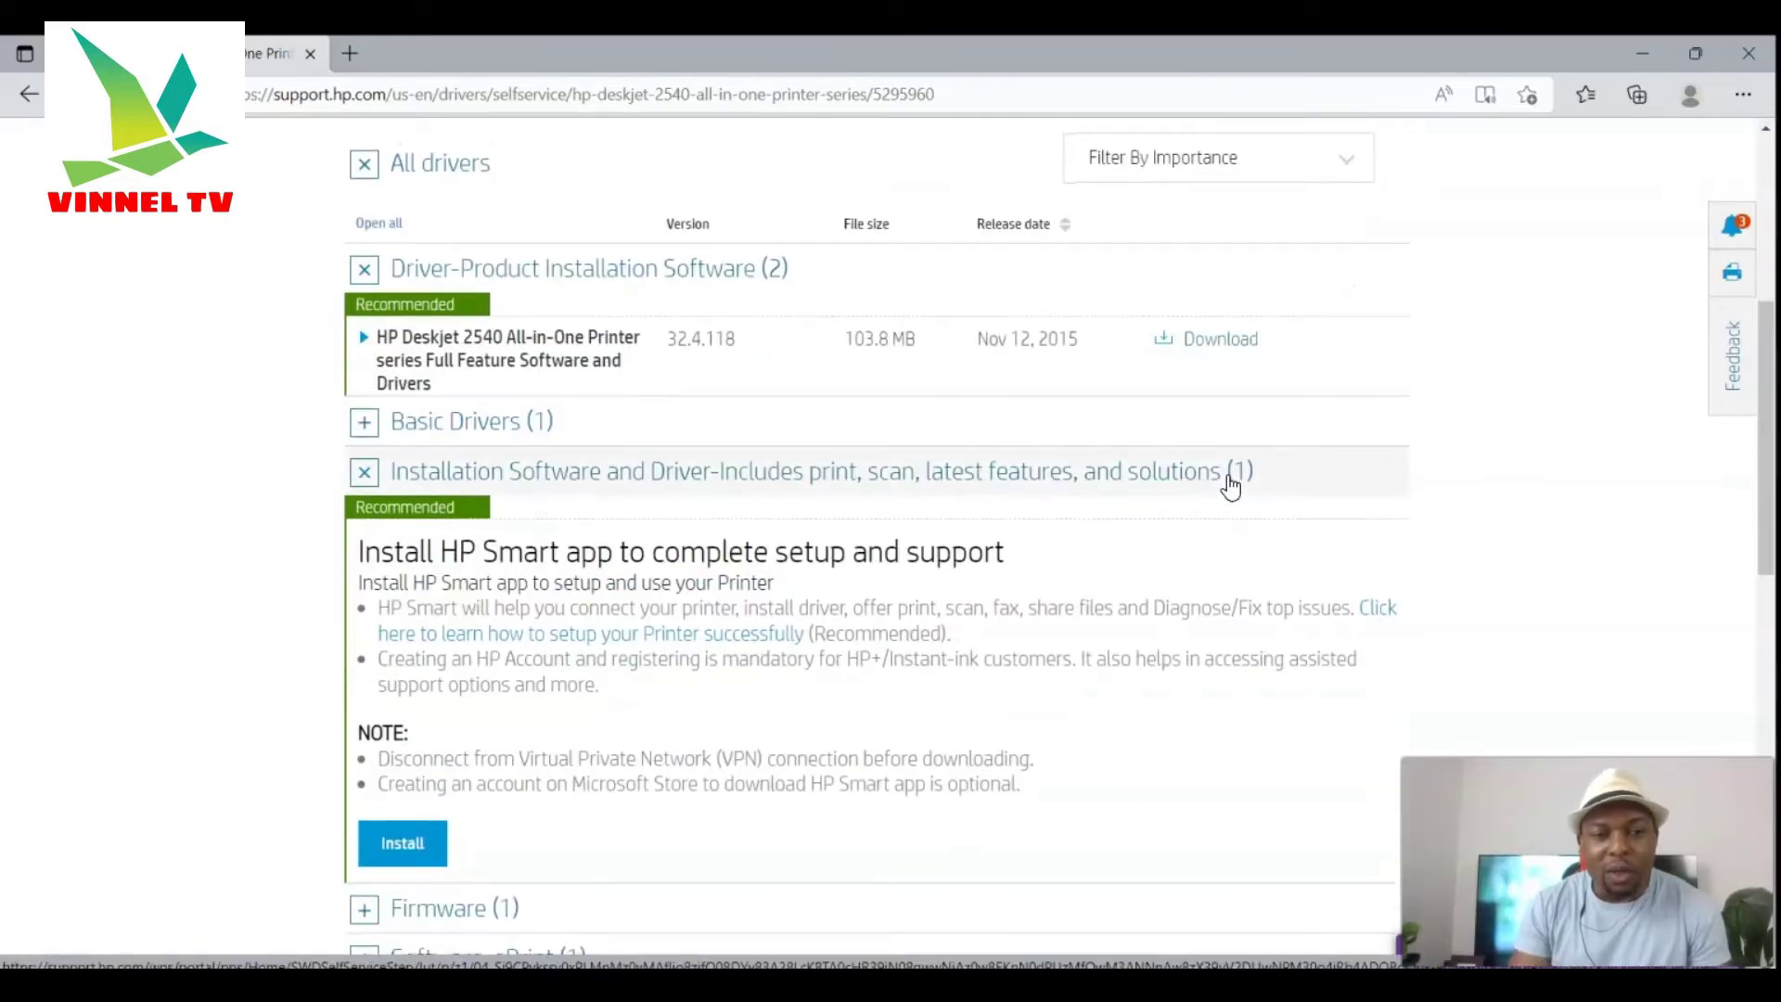
{"action": "scroll", "coordinate": [1230, 485], "scroll_direction": "up", "scroll_amount": 1}
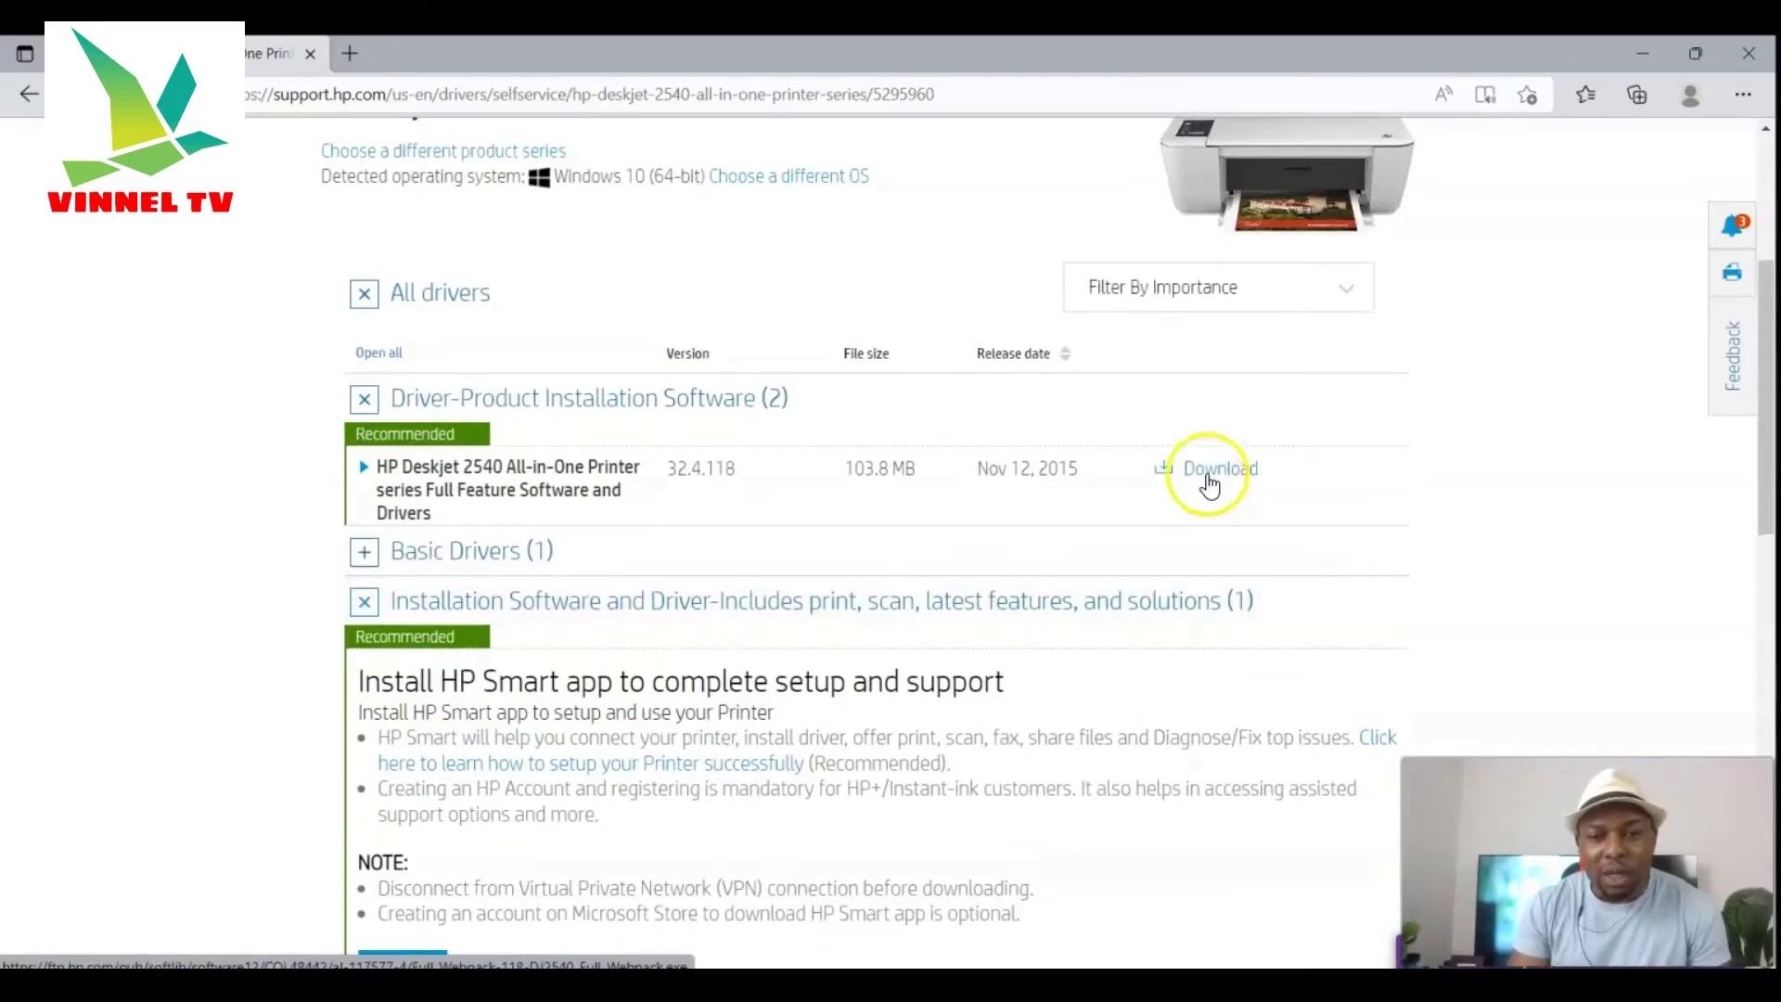
{"action": "left_click", "coordinate": [1210, 483]}
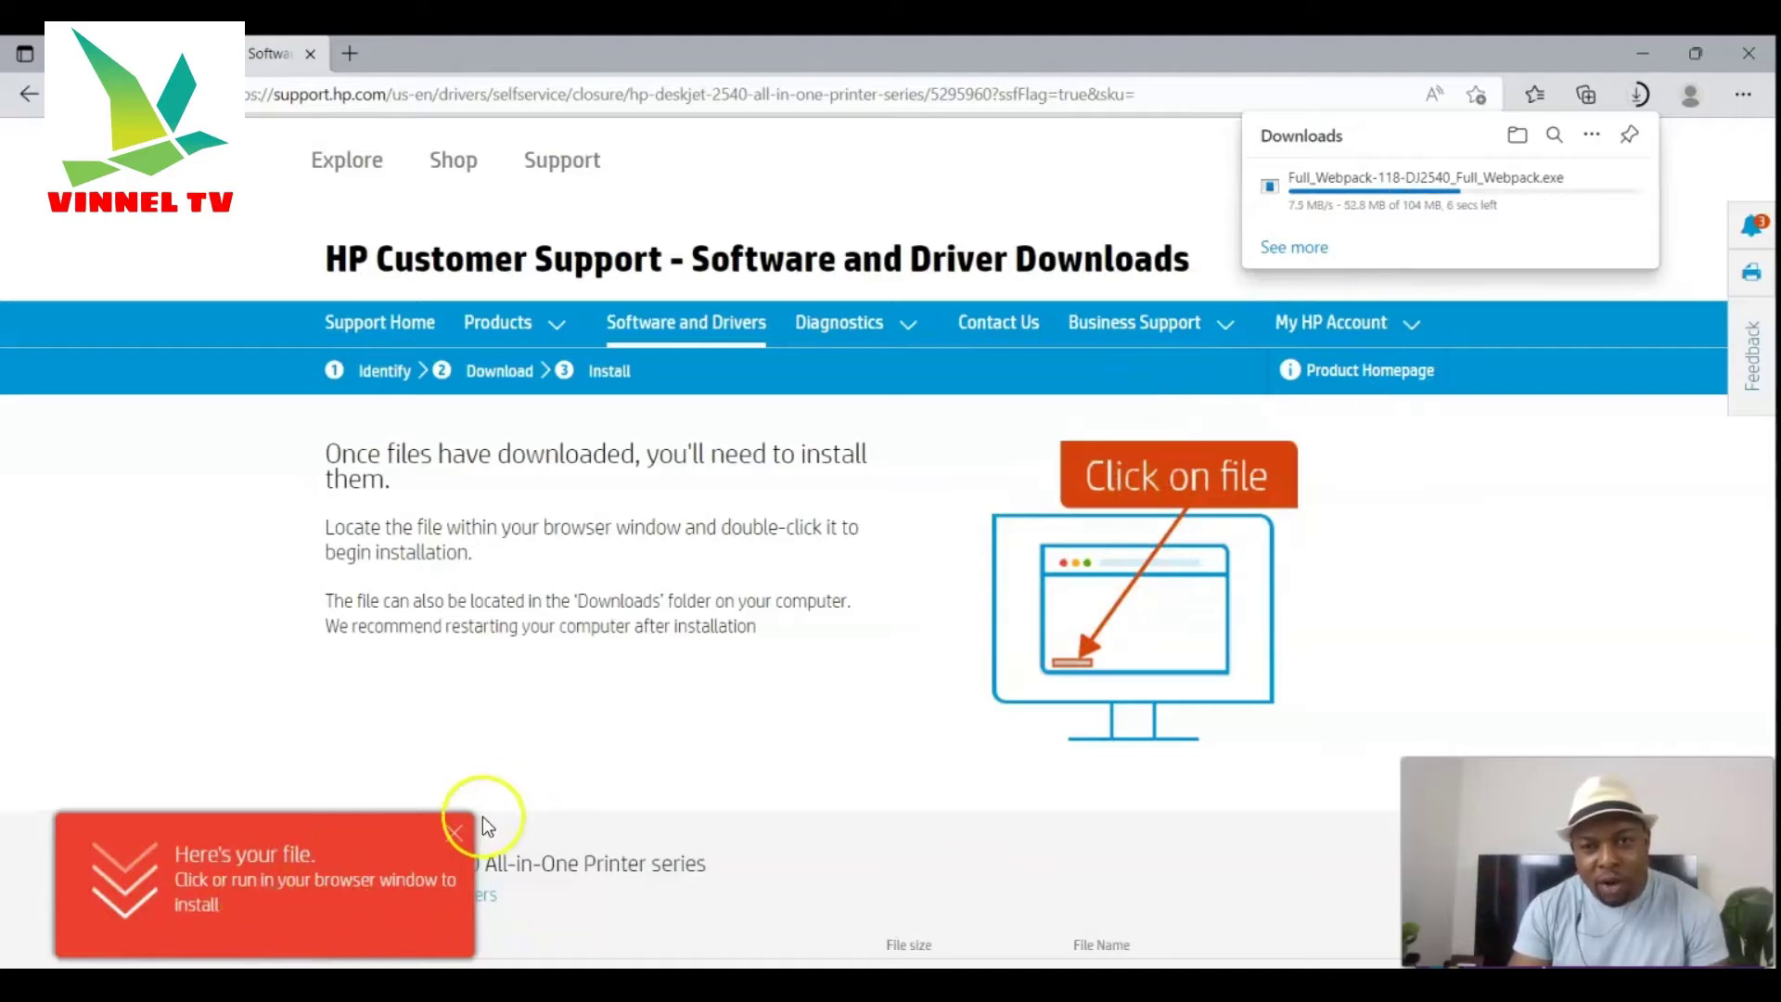
Open the downloaded Full_Webpack-118-DJ2540_Full_Webpack.exe to launch the installer
{"action": "left_click", "coordinate": [1315, 196]}
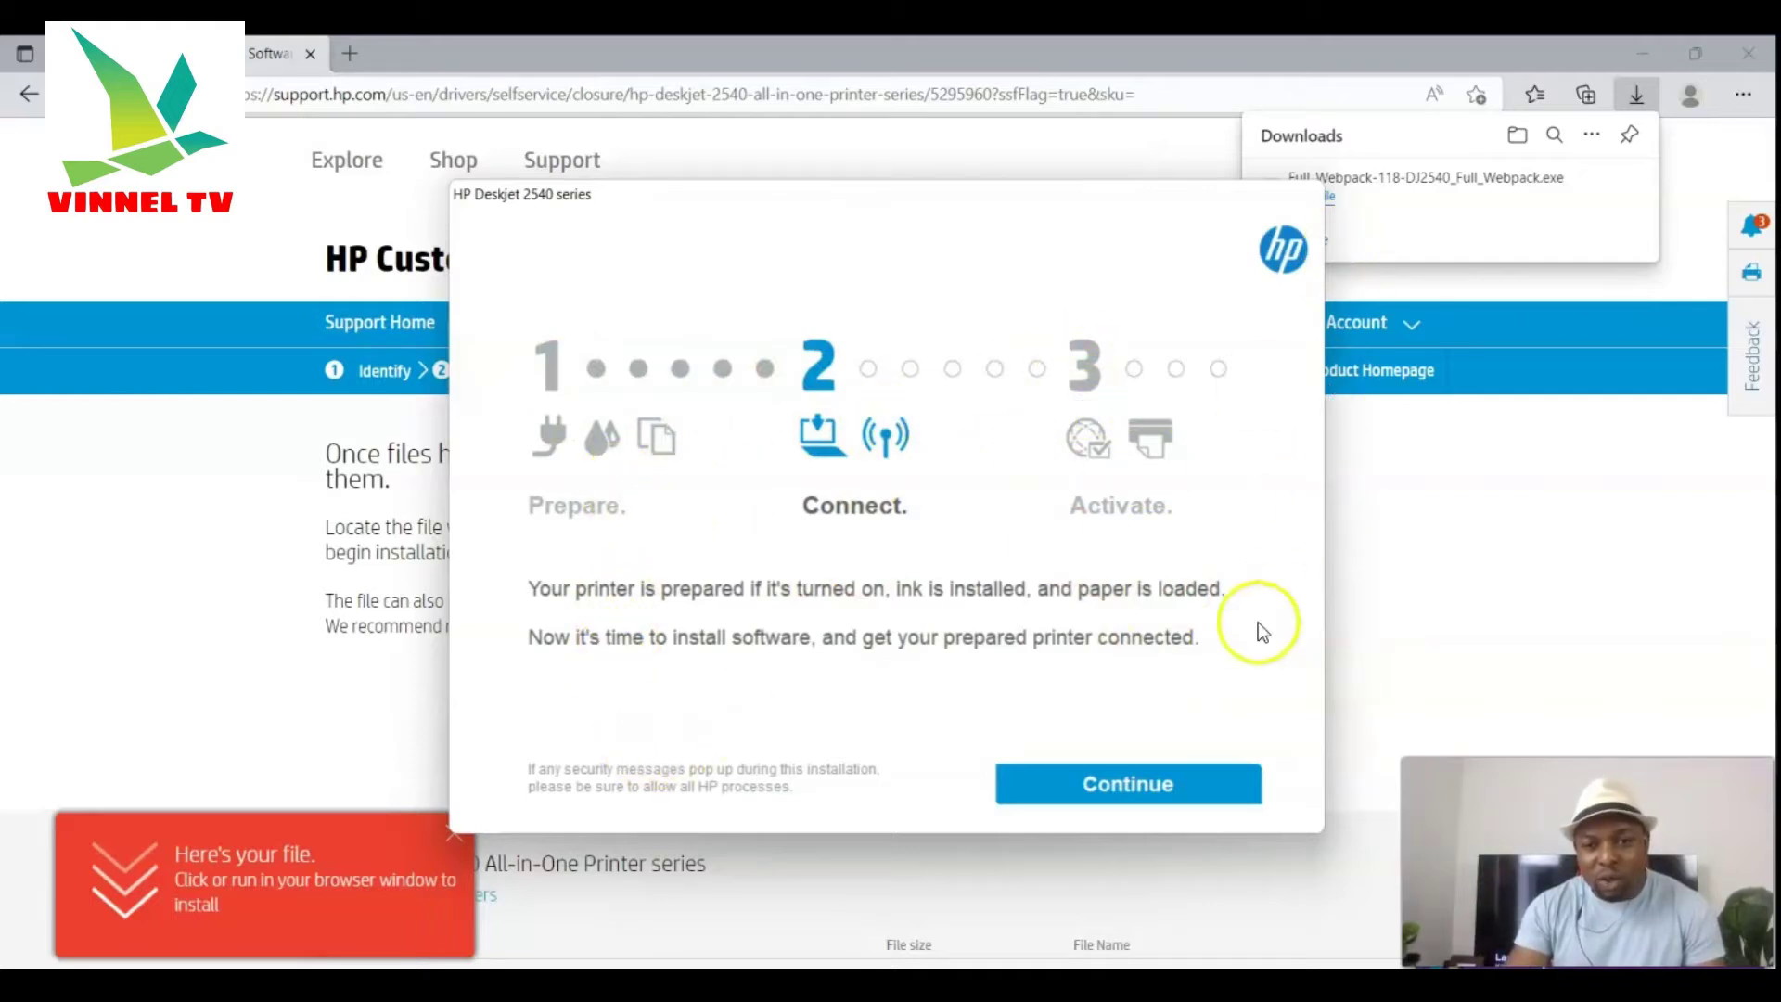
Continue past the Prepare/Connect/Activate overview to Software Selections
{"action": "left_click", "coordinate": [1121, 784]}
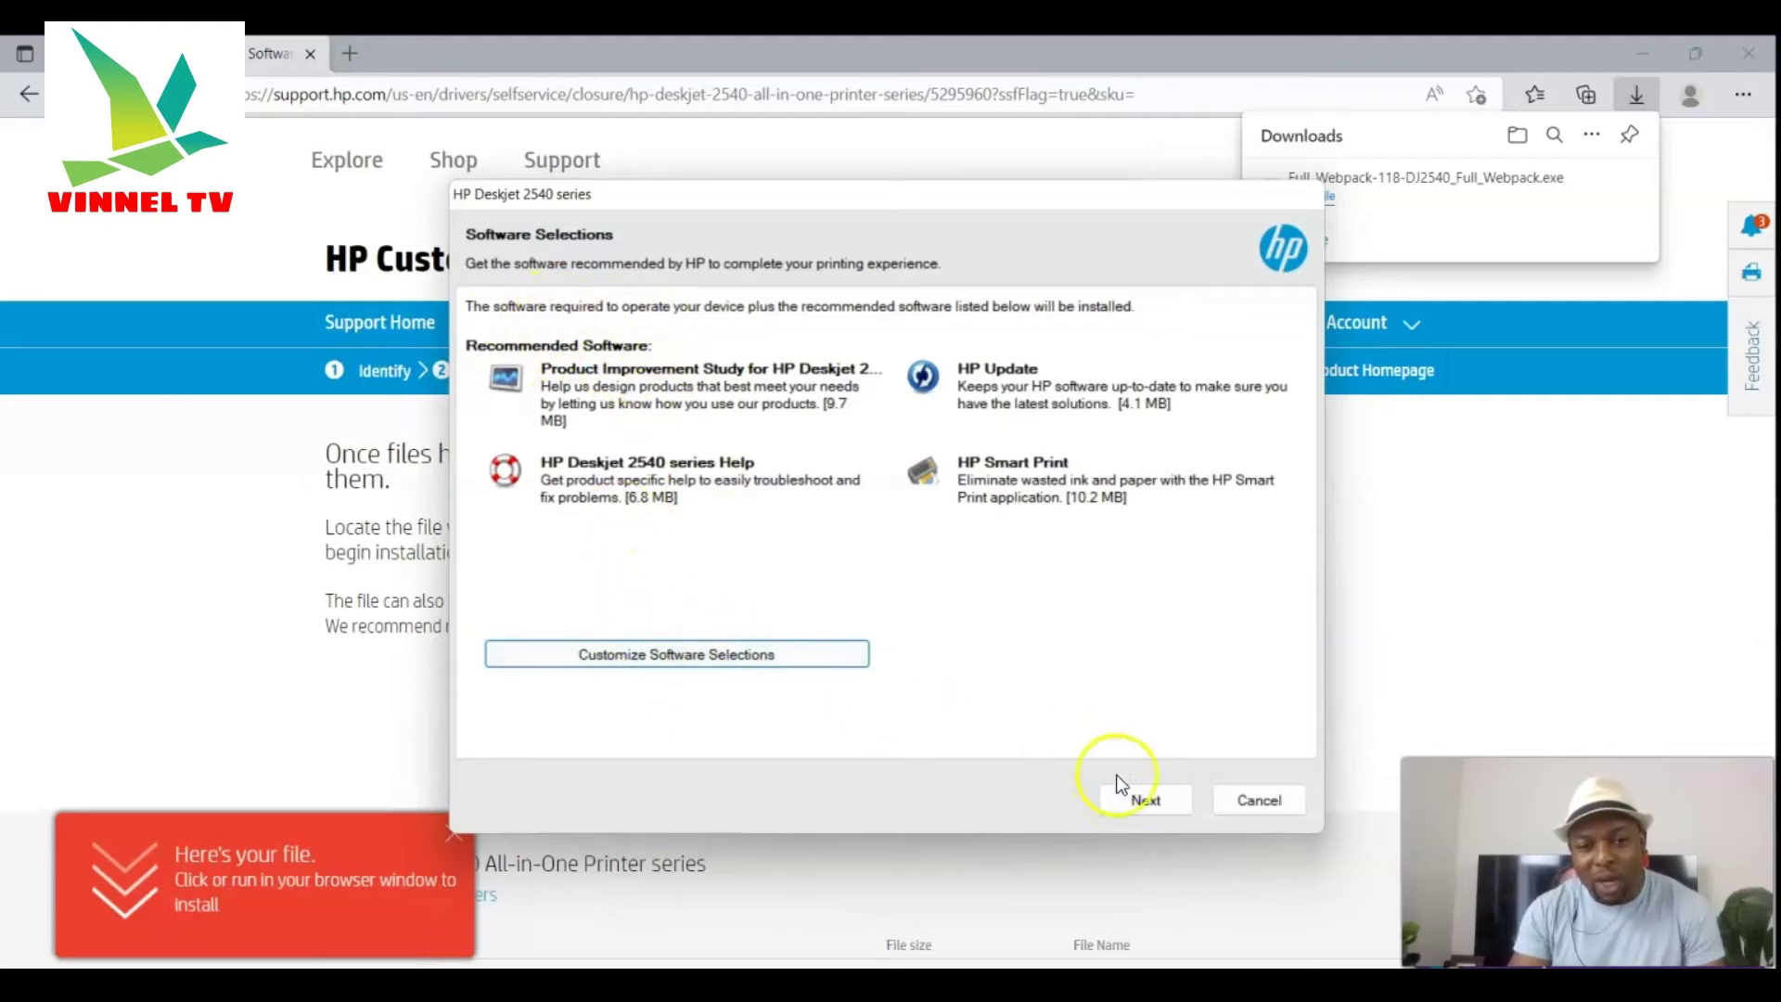
Accept the recommended software and agreements, then decline printer and application analytics
{"action": "left_click", "coordinate": [1141, 800]}
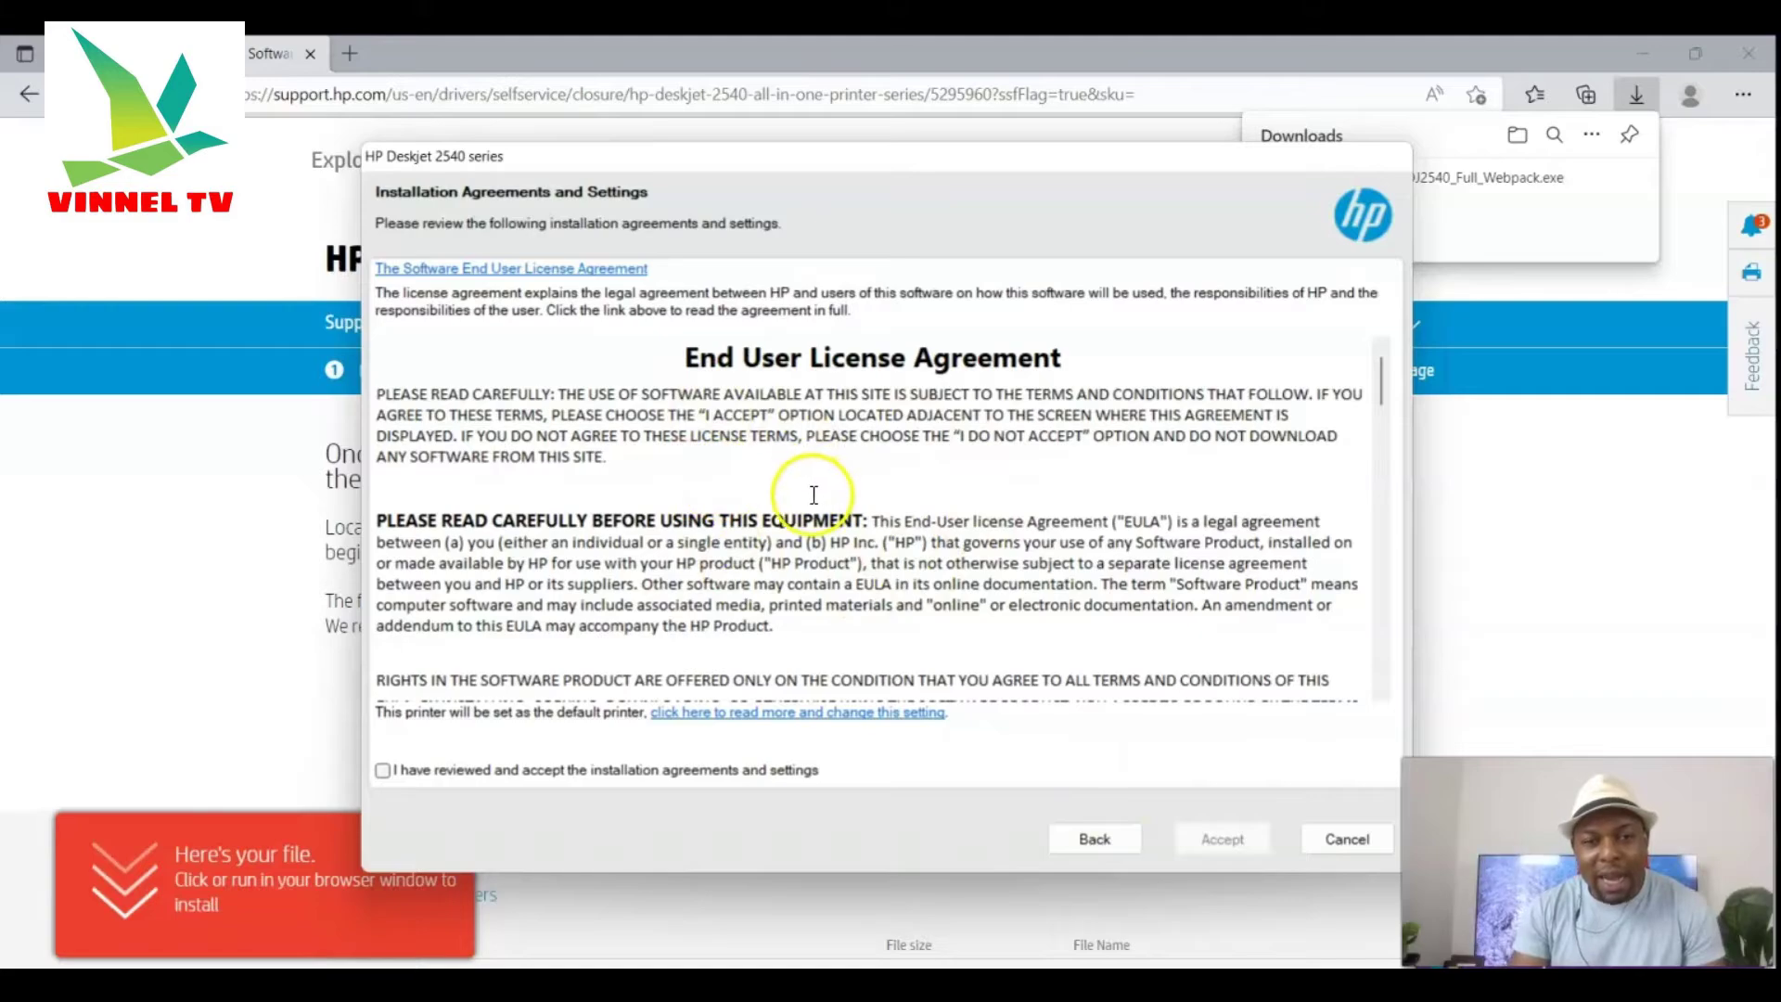
{"action": "scroll", "coordinate": [814, 498], "scroll_direction": "down", "scroll_amount": 3}
{"action": "scroll", "coordinate": [814, 498], "scroll_direction": "down", "scroll_amount": 5}
{"action": "left_click", "coordinate": [384, 769]}
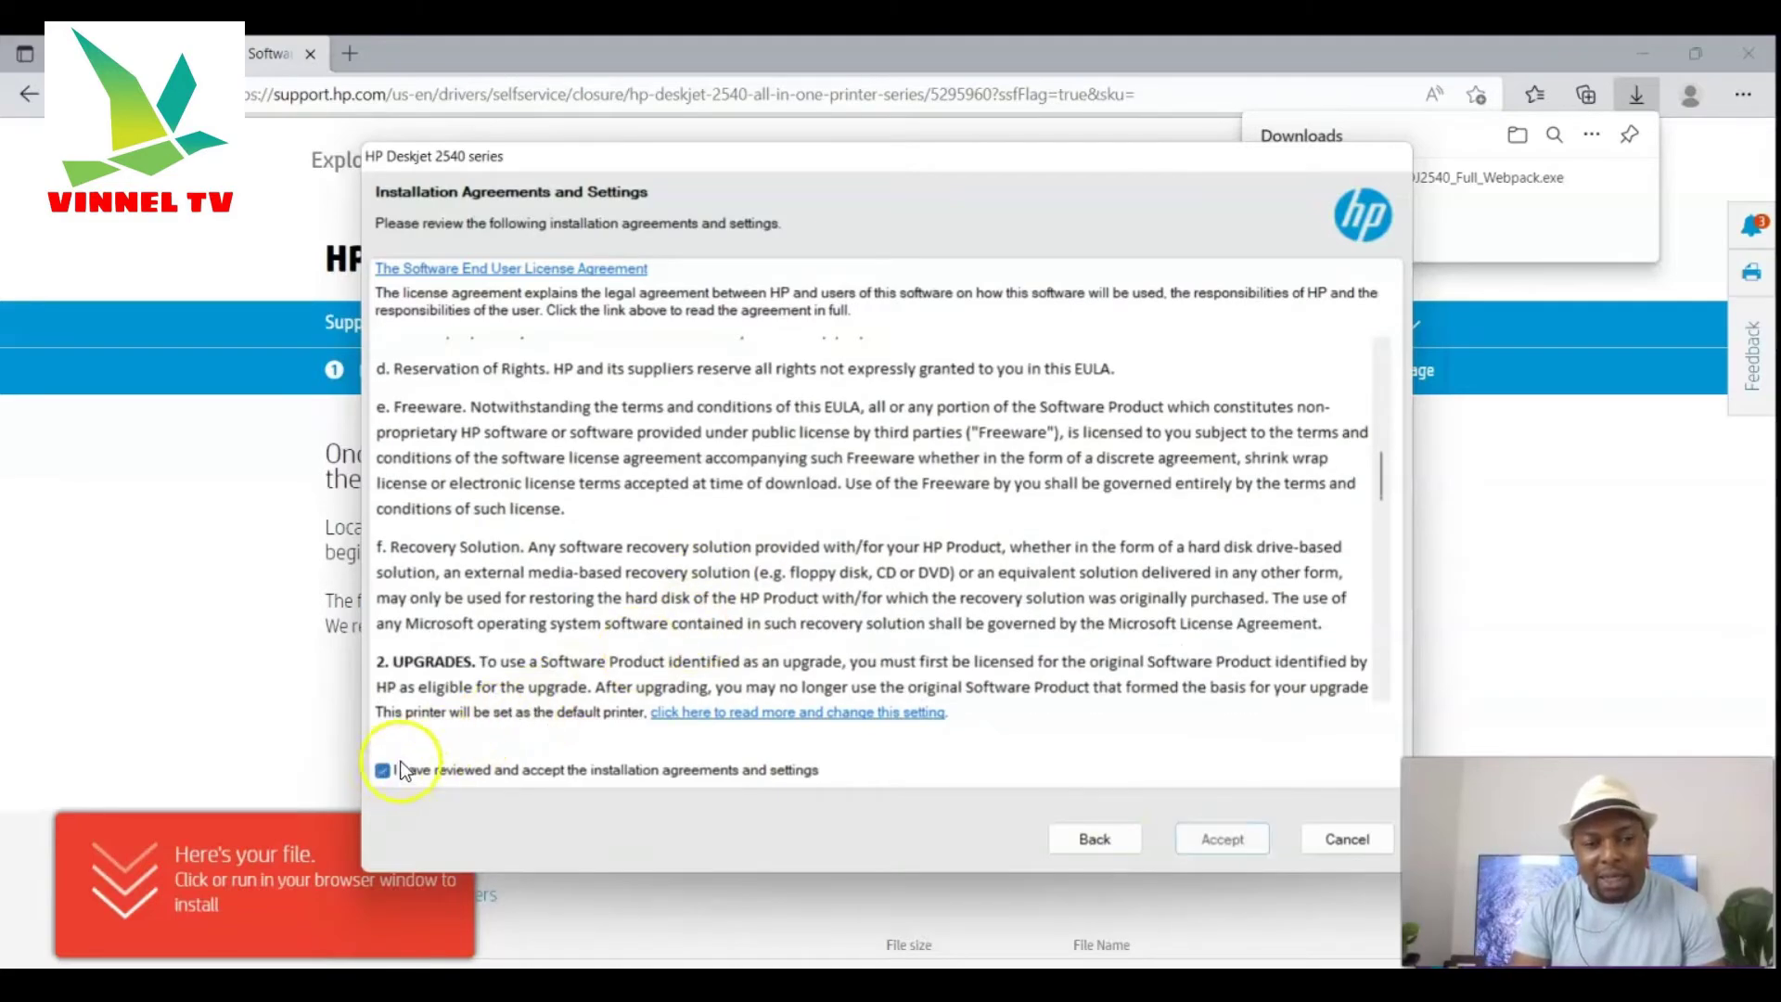
{"action": "left_click", "coordinate": [1223, 838]}
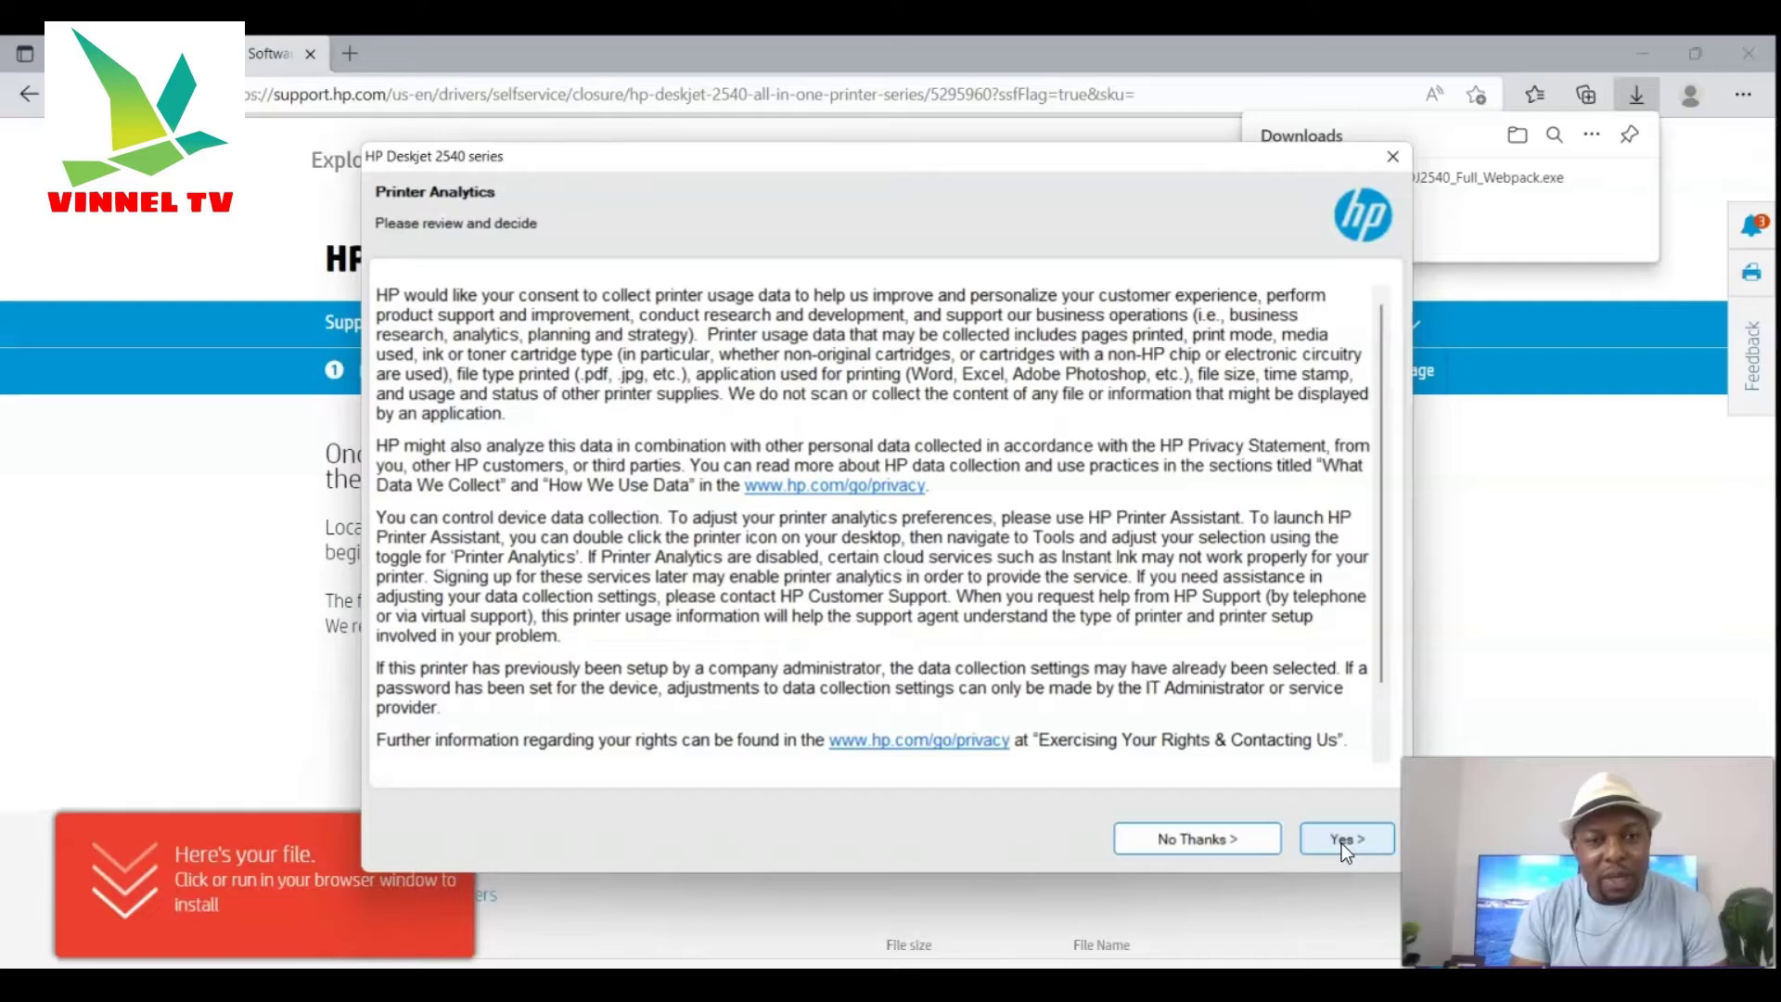
{"action": "left_click", "coordinate": [1206, 840]}
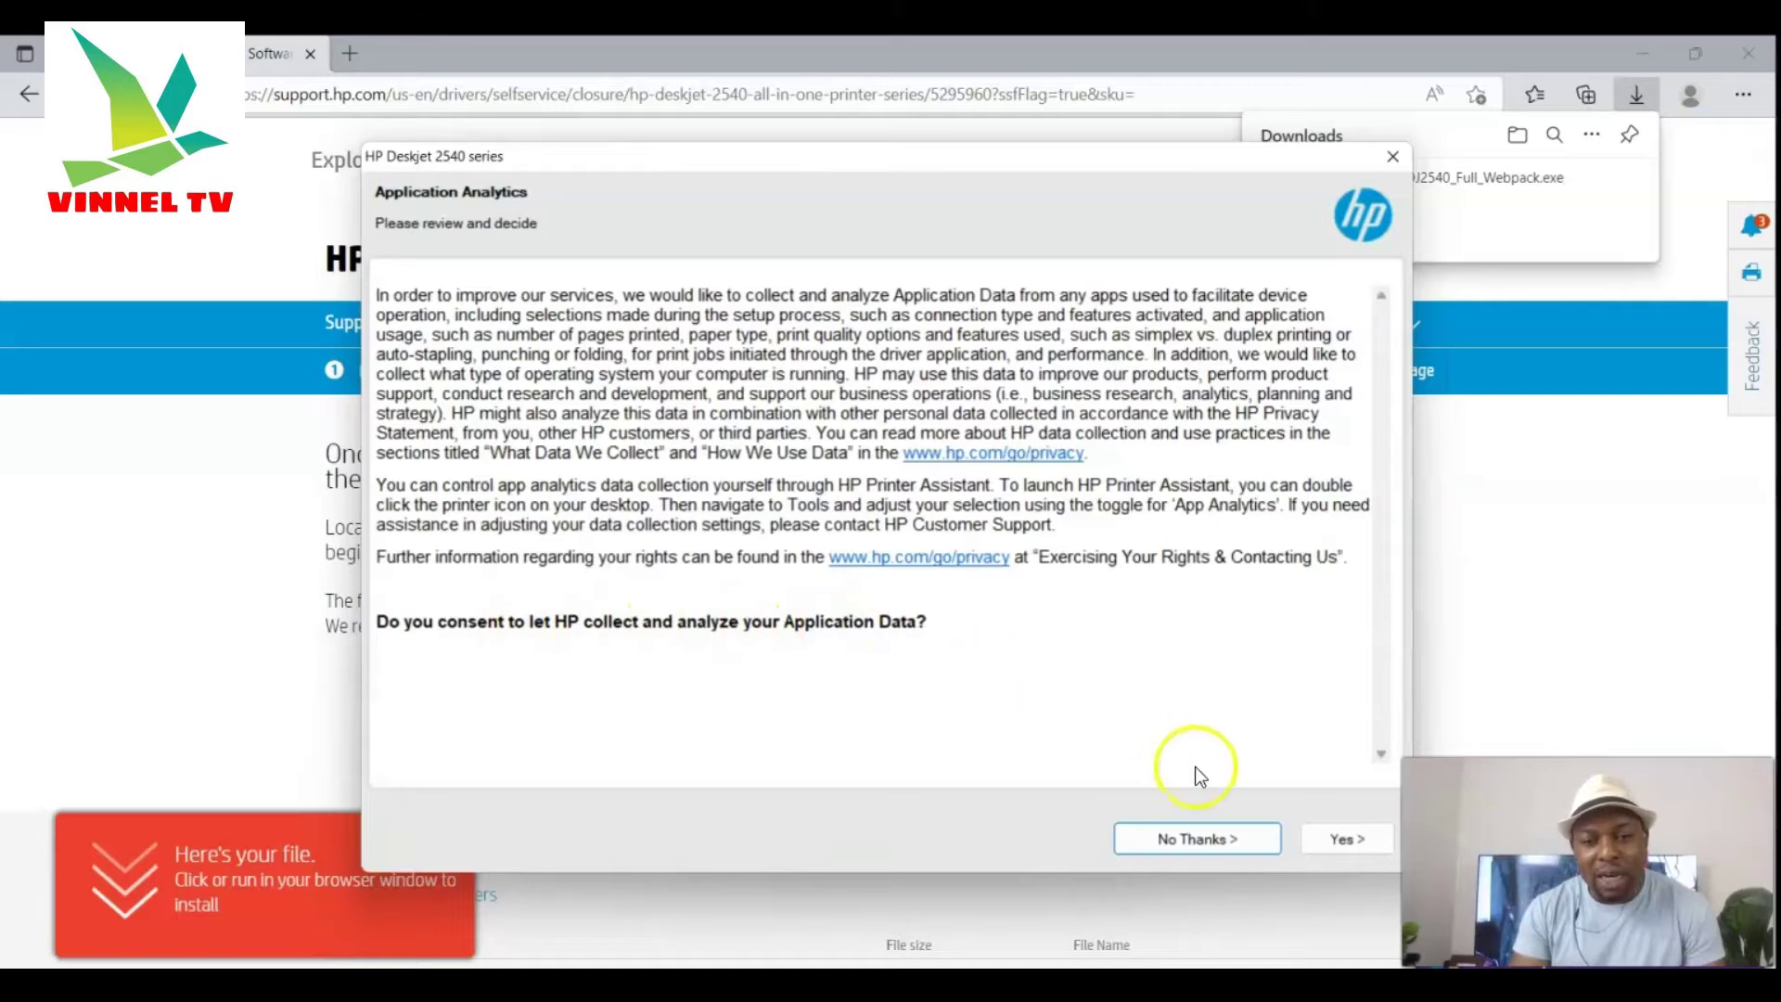
{"action": "left_click", "coordinate": [1193, 838]}
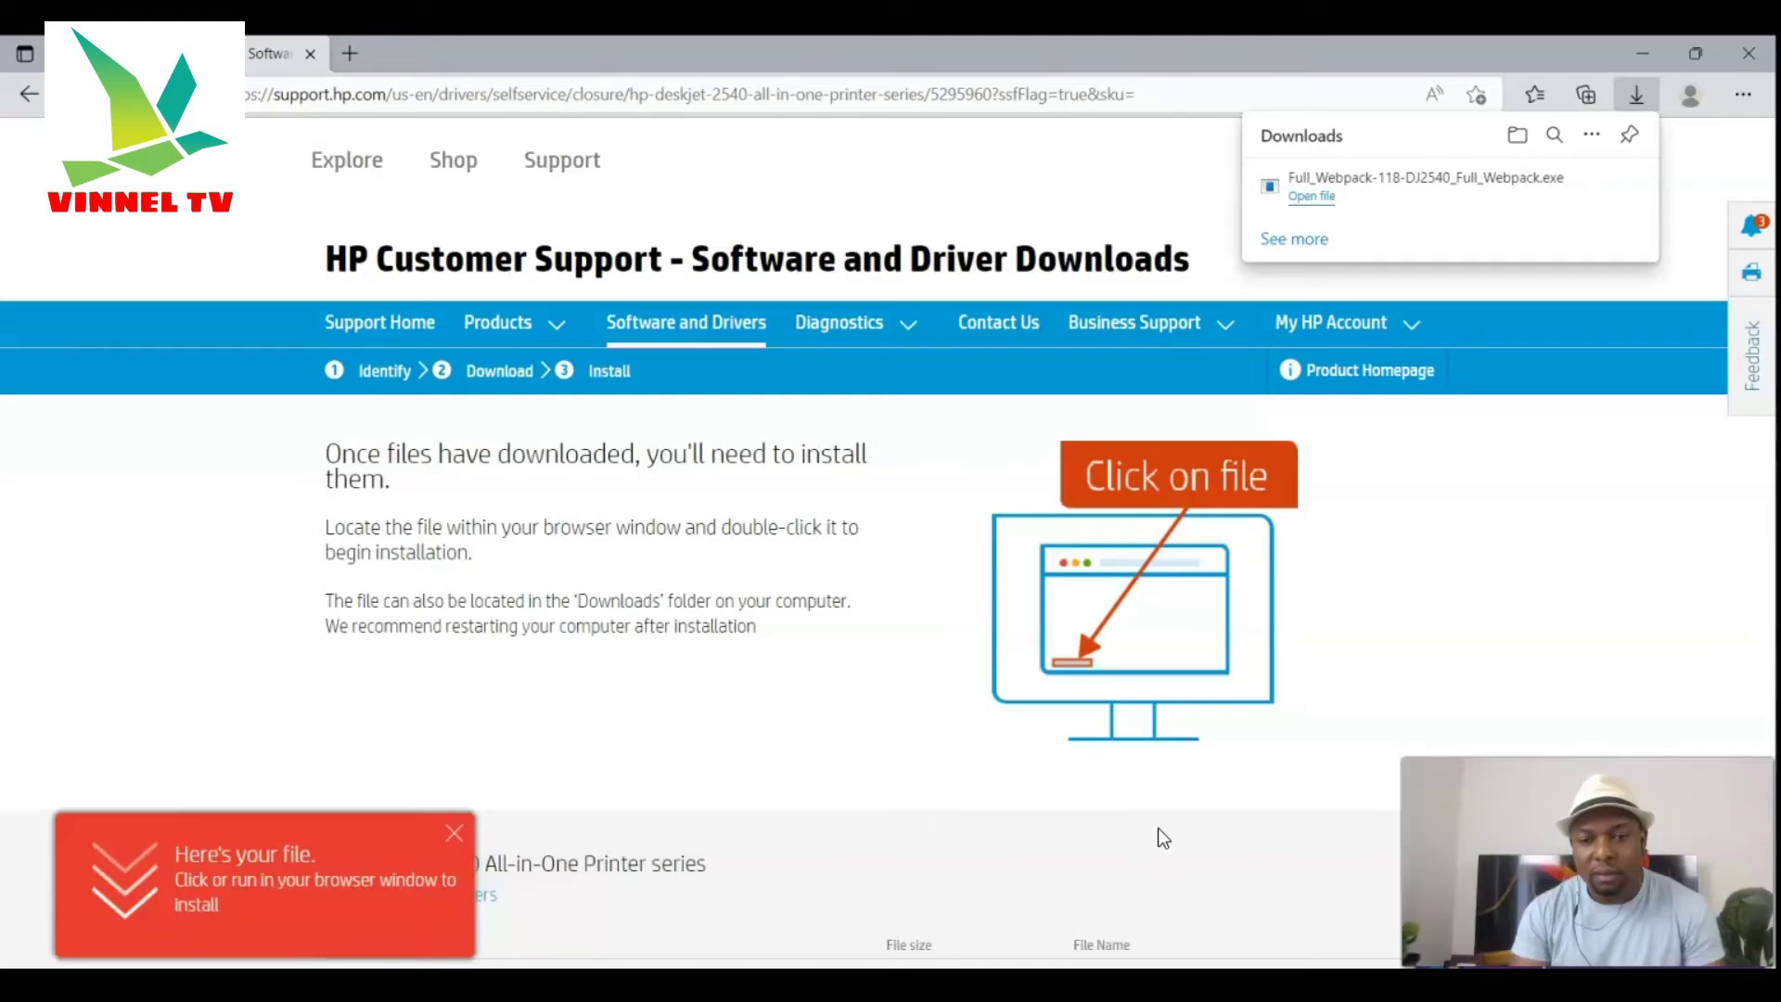
Bring the HP installer's Connection Options window back in front
{"action": "mouse_move", "coordinate": [1217, 983]}
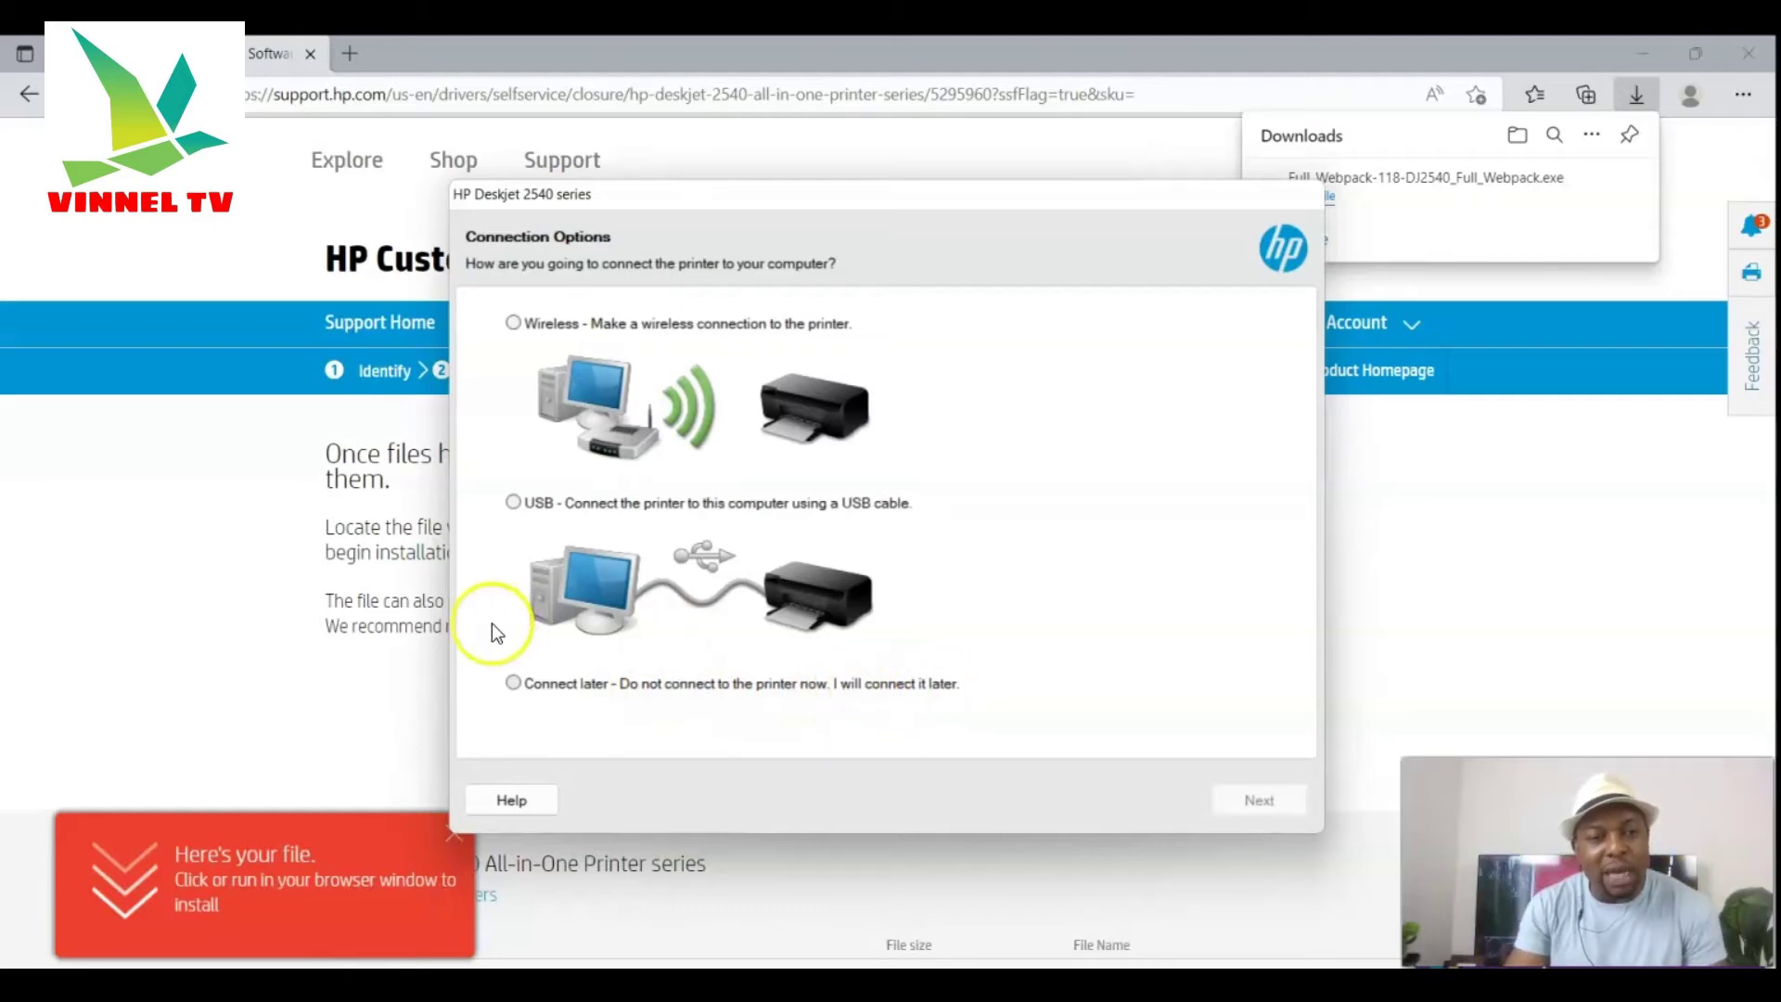
Pick Wireless as the printer connection on Connection Options and continue
{"action": "left_click", "coordinate": [513, 683]}
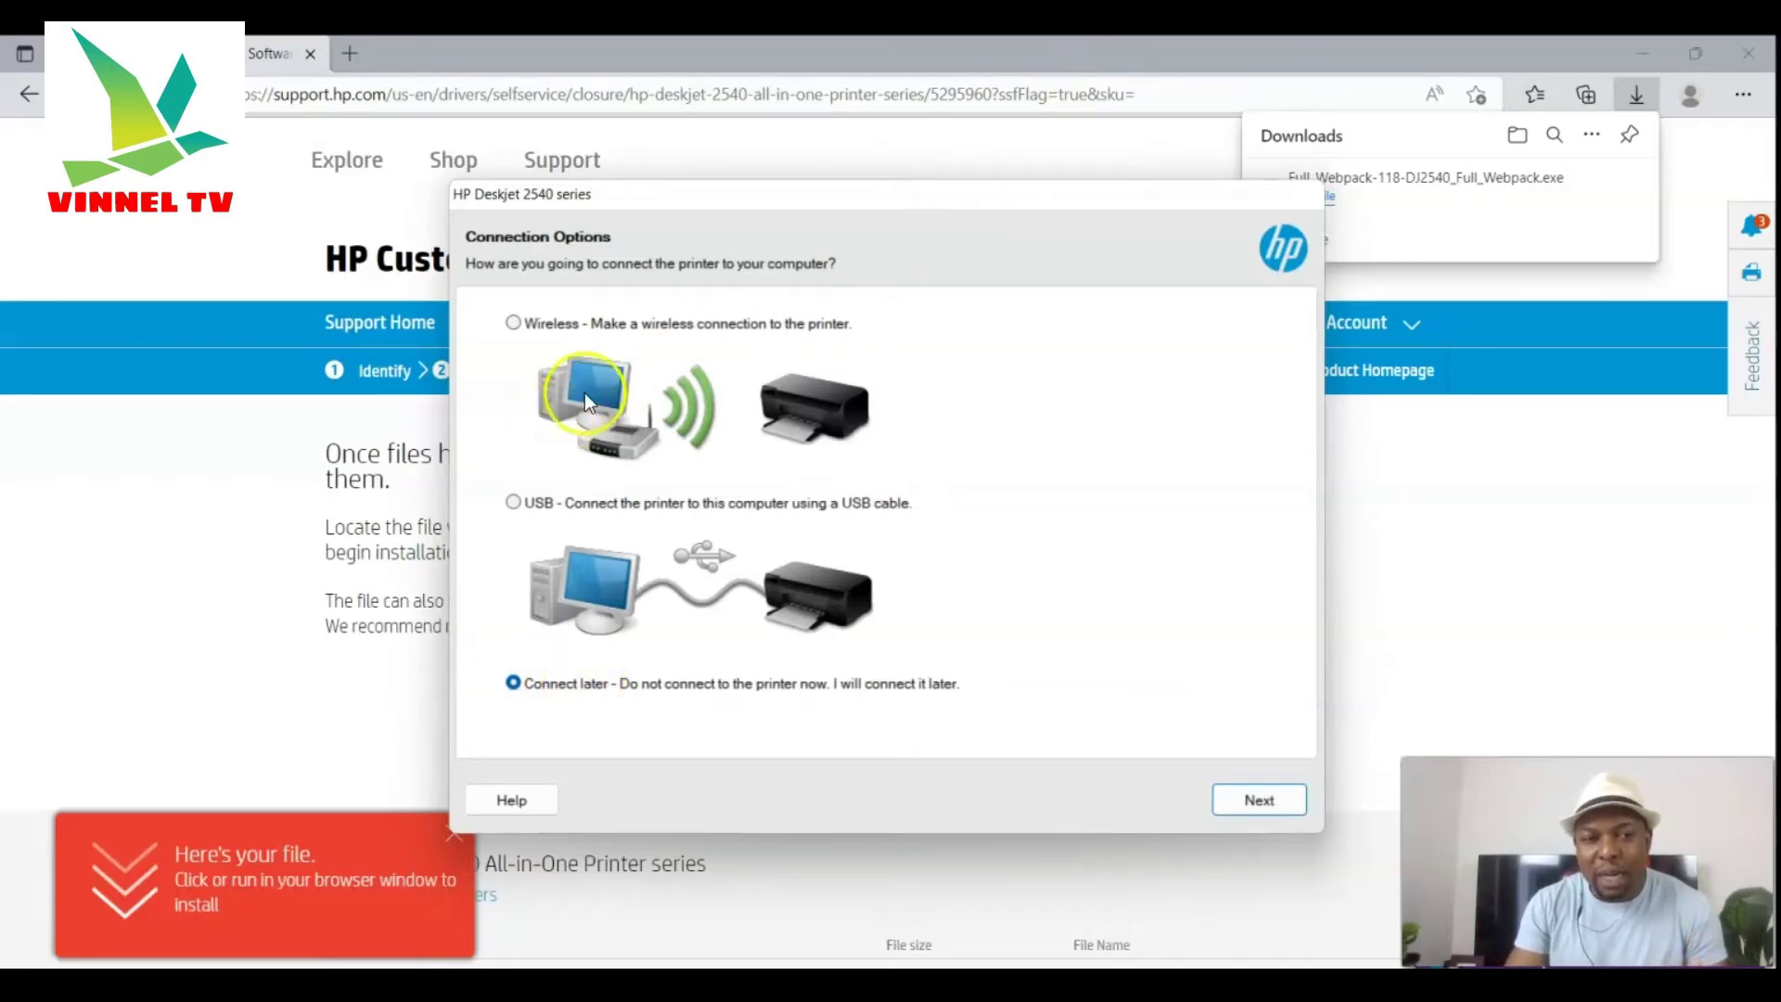
{"action": "left_click", "coordinate": [513, 324]}
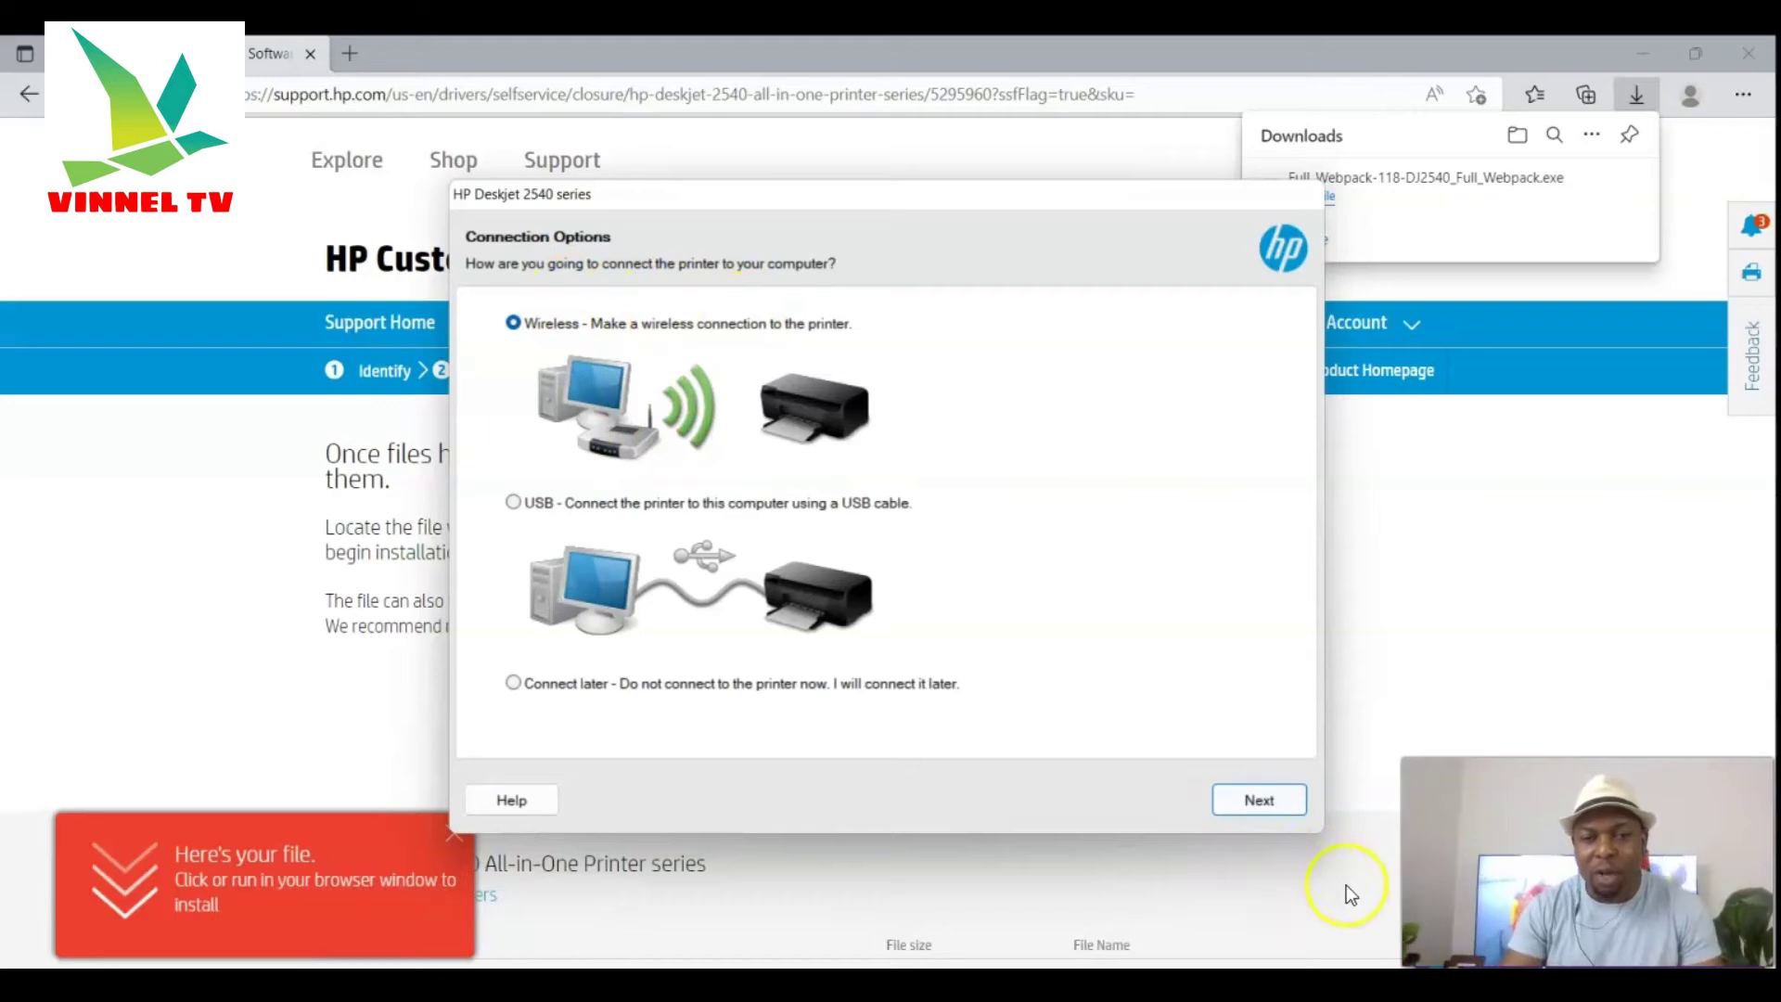
{"action": "left_click", "coordinate": [1258, 801]}
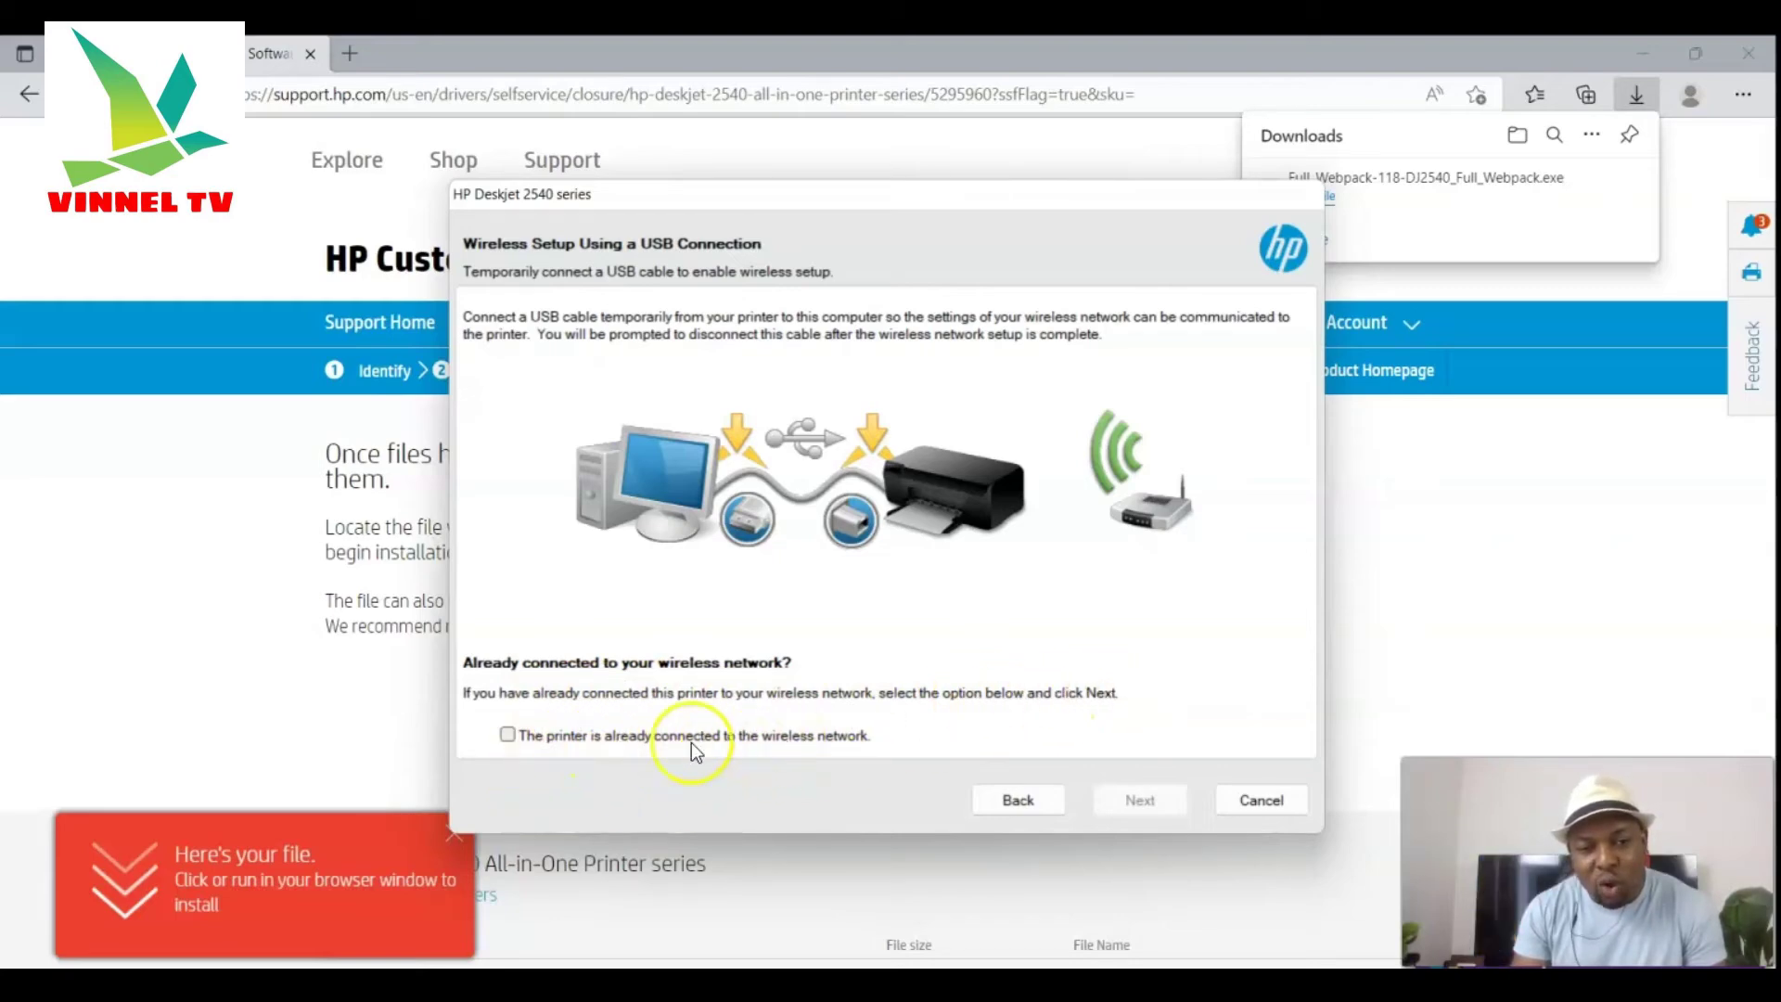
Confirm the printer is already connected to the wireless network and continue
{"action": "left_click", "coordinate": [509, 734]}
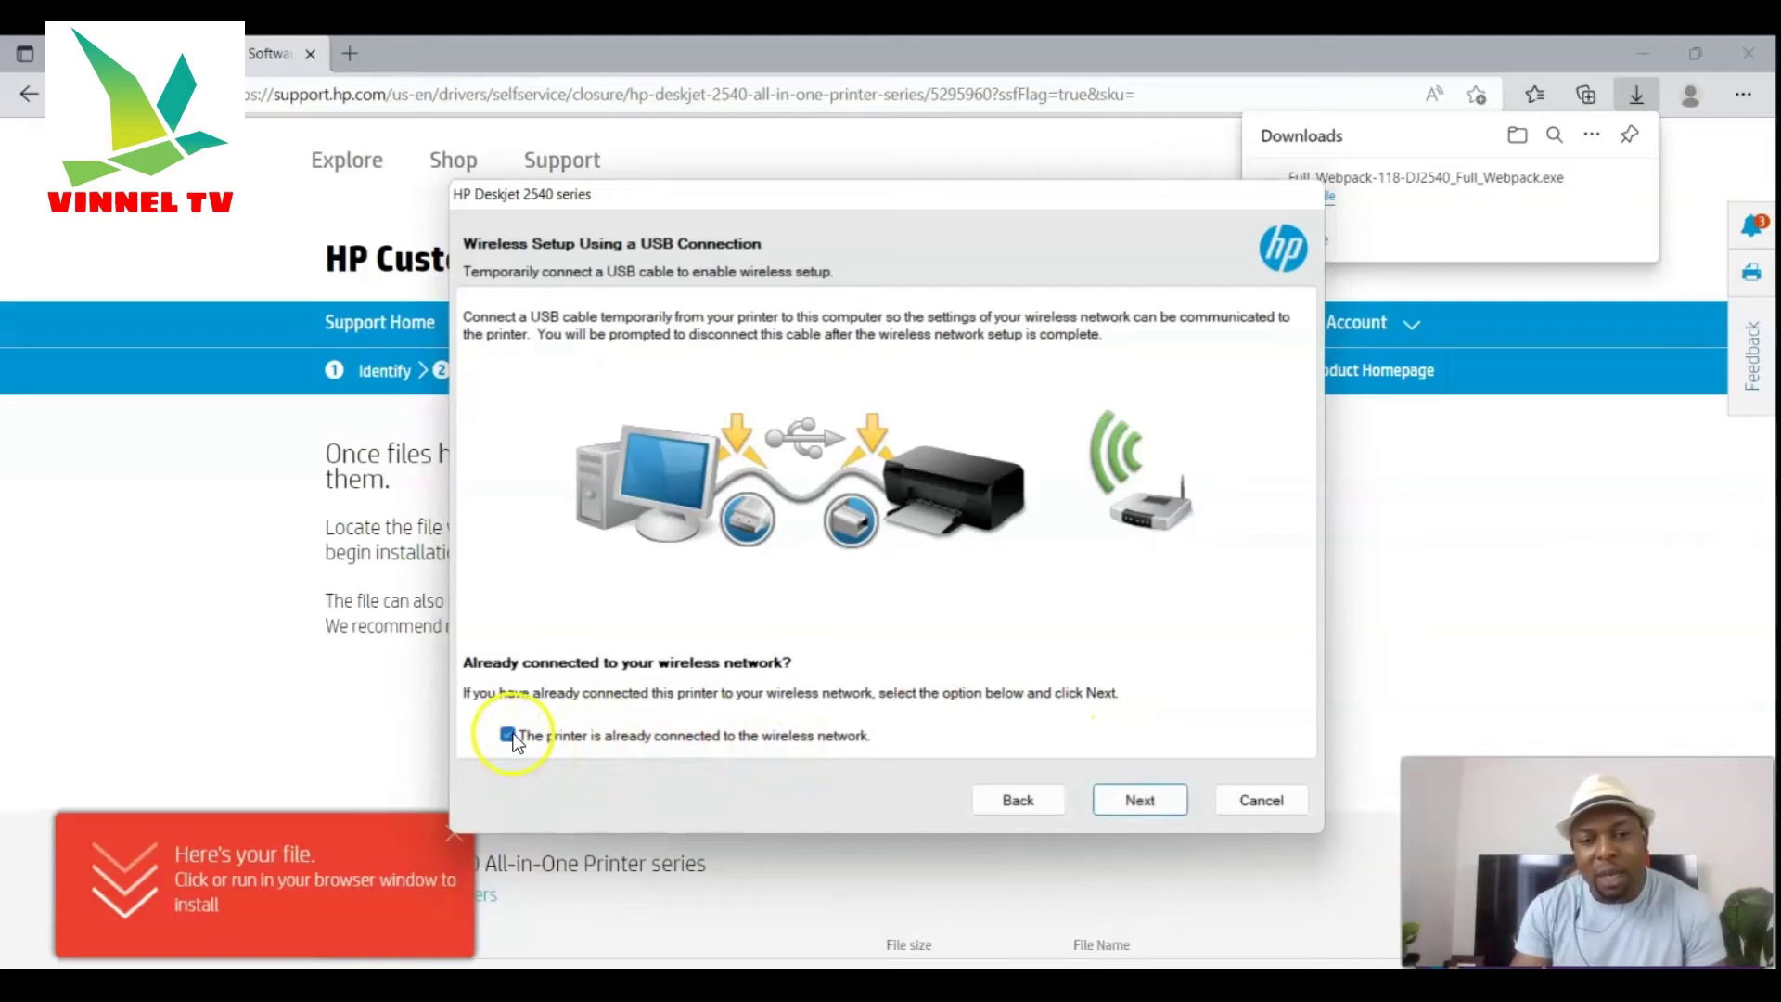
{"action": "left_click", "coordinate": [1149, 797]}
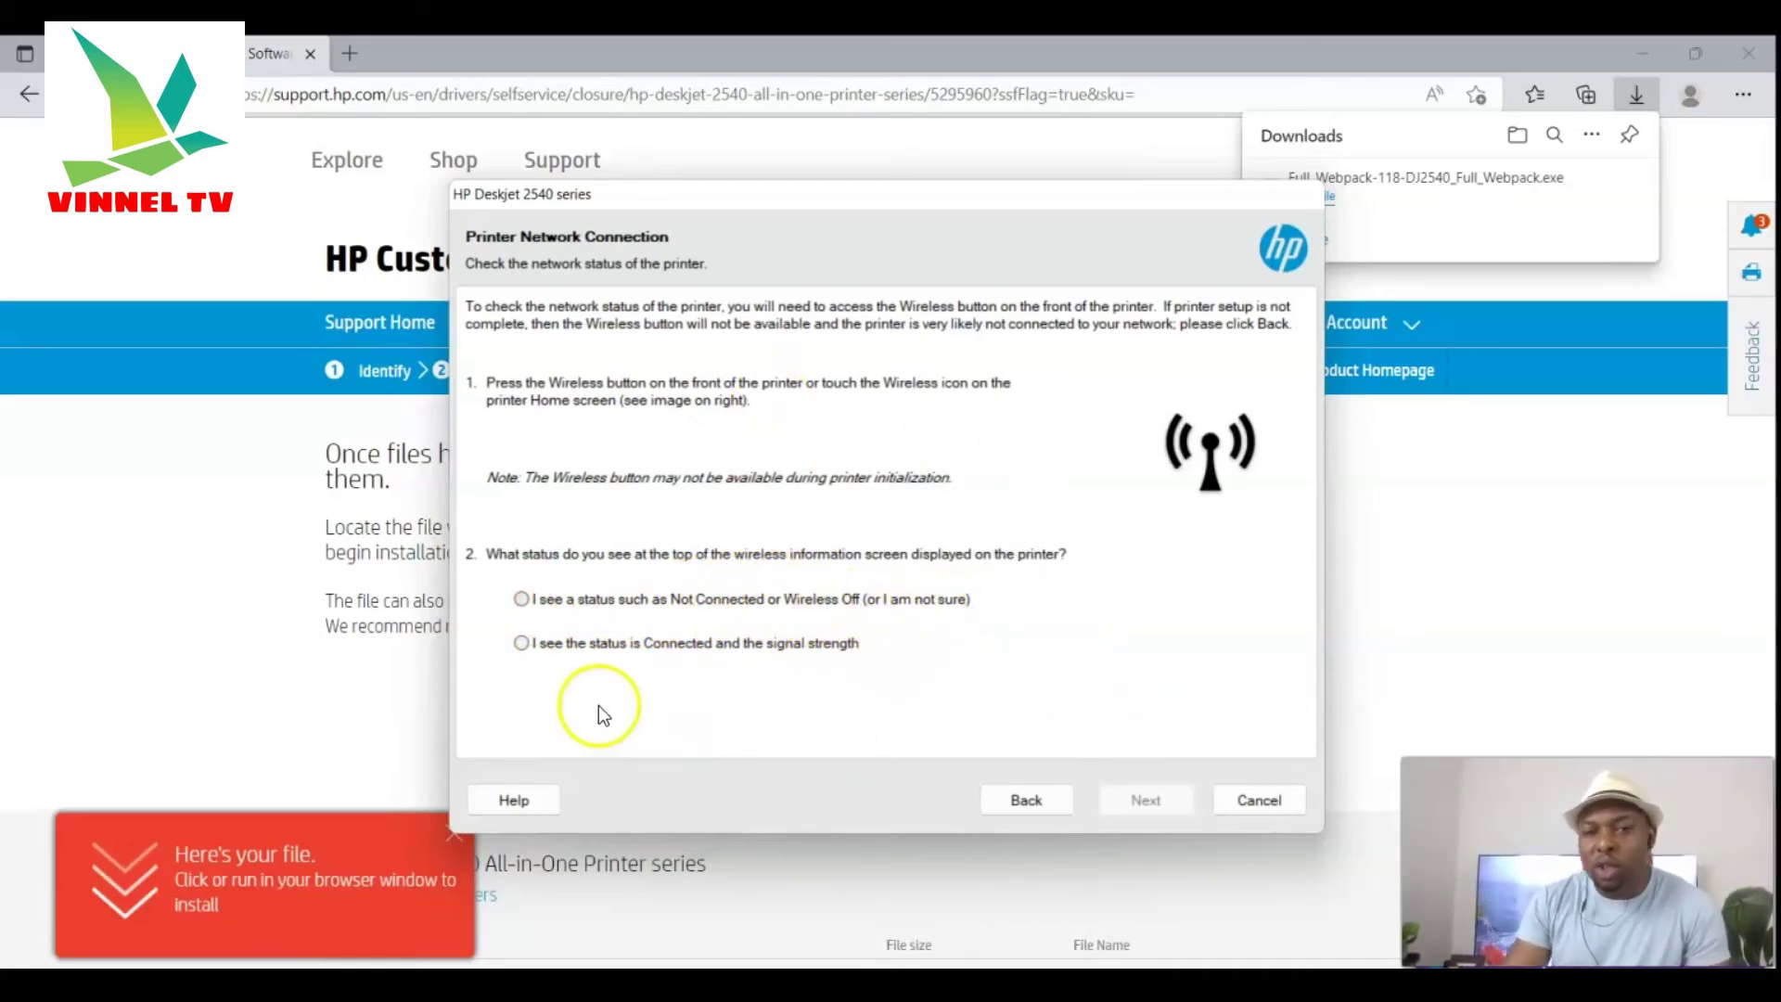
Step back from the Printer Network Connection page
{"action": "left_click", "coordinate": [1048, 803]}
Return to Connection Options, select USB, and bring the HP support page forward
{"action": "left_click", "coordinate": [1035, 797]}
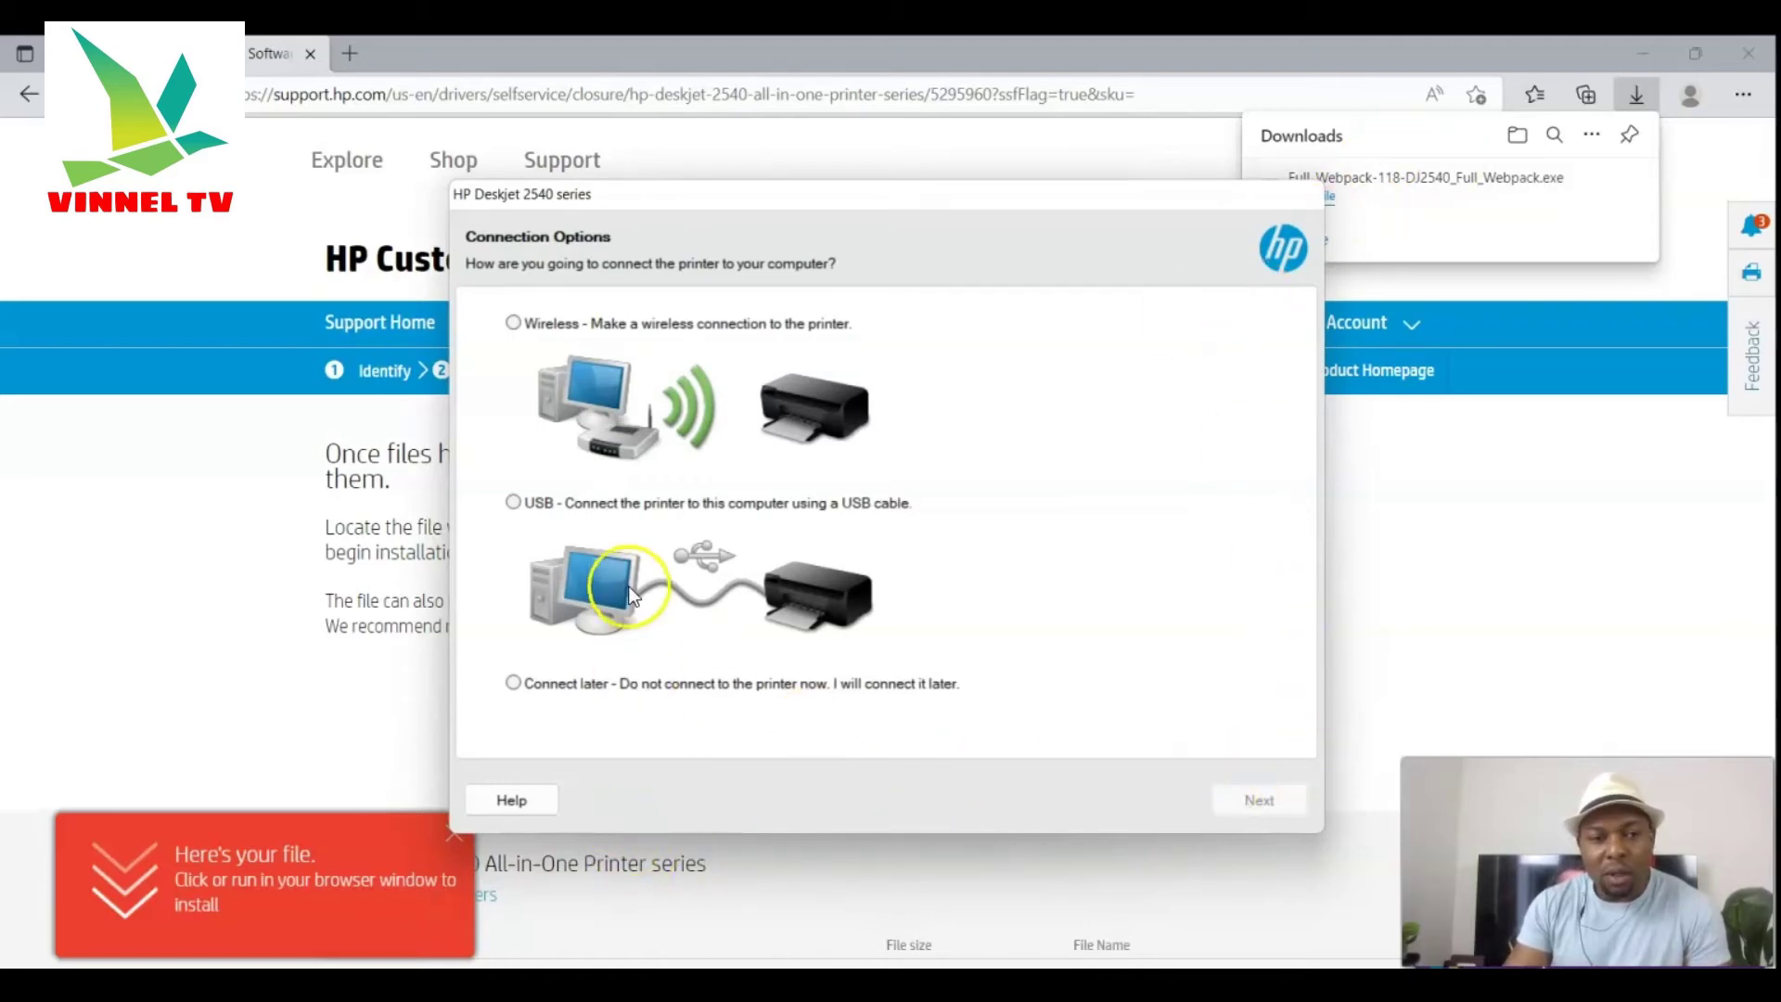
{"action": "left_click", "coordinate": [513, 502]}
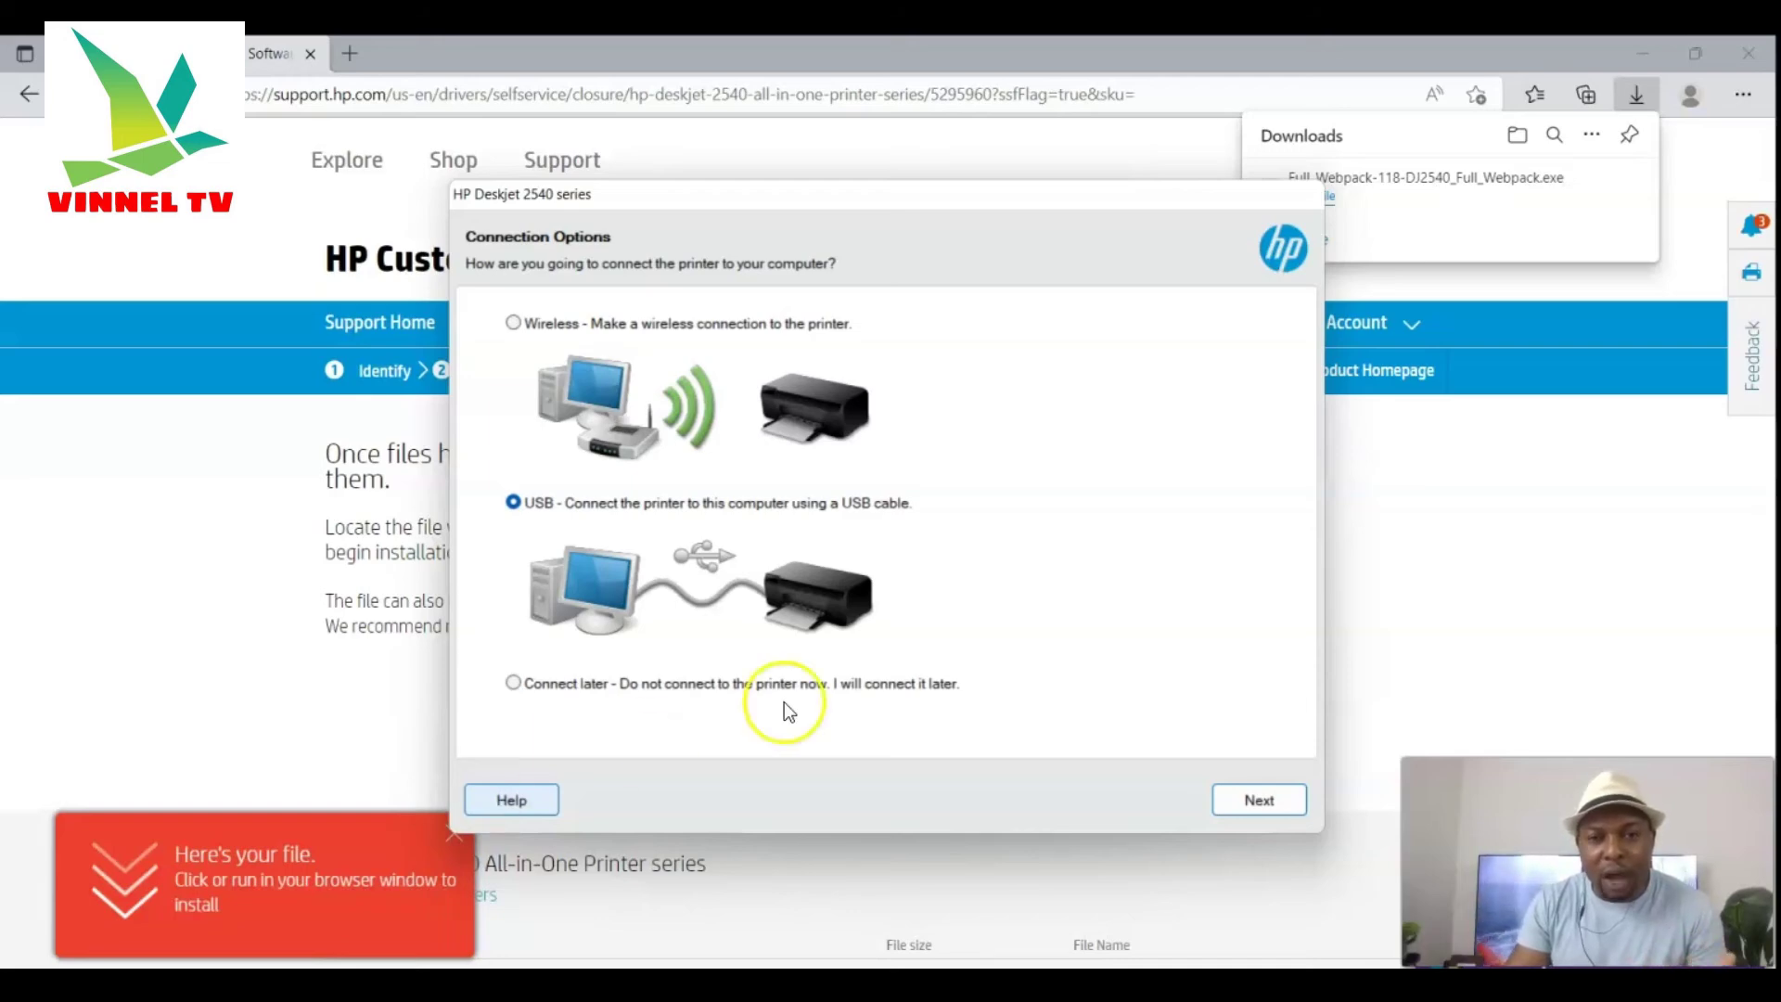
{"action": "left_click", "coordinate": [1540, 649]}
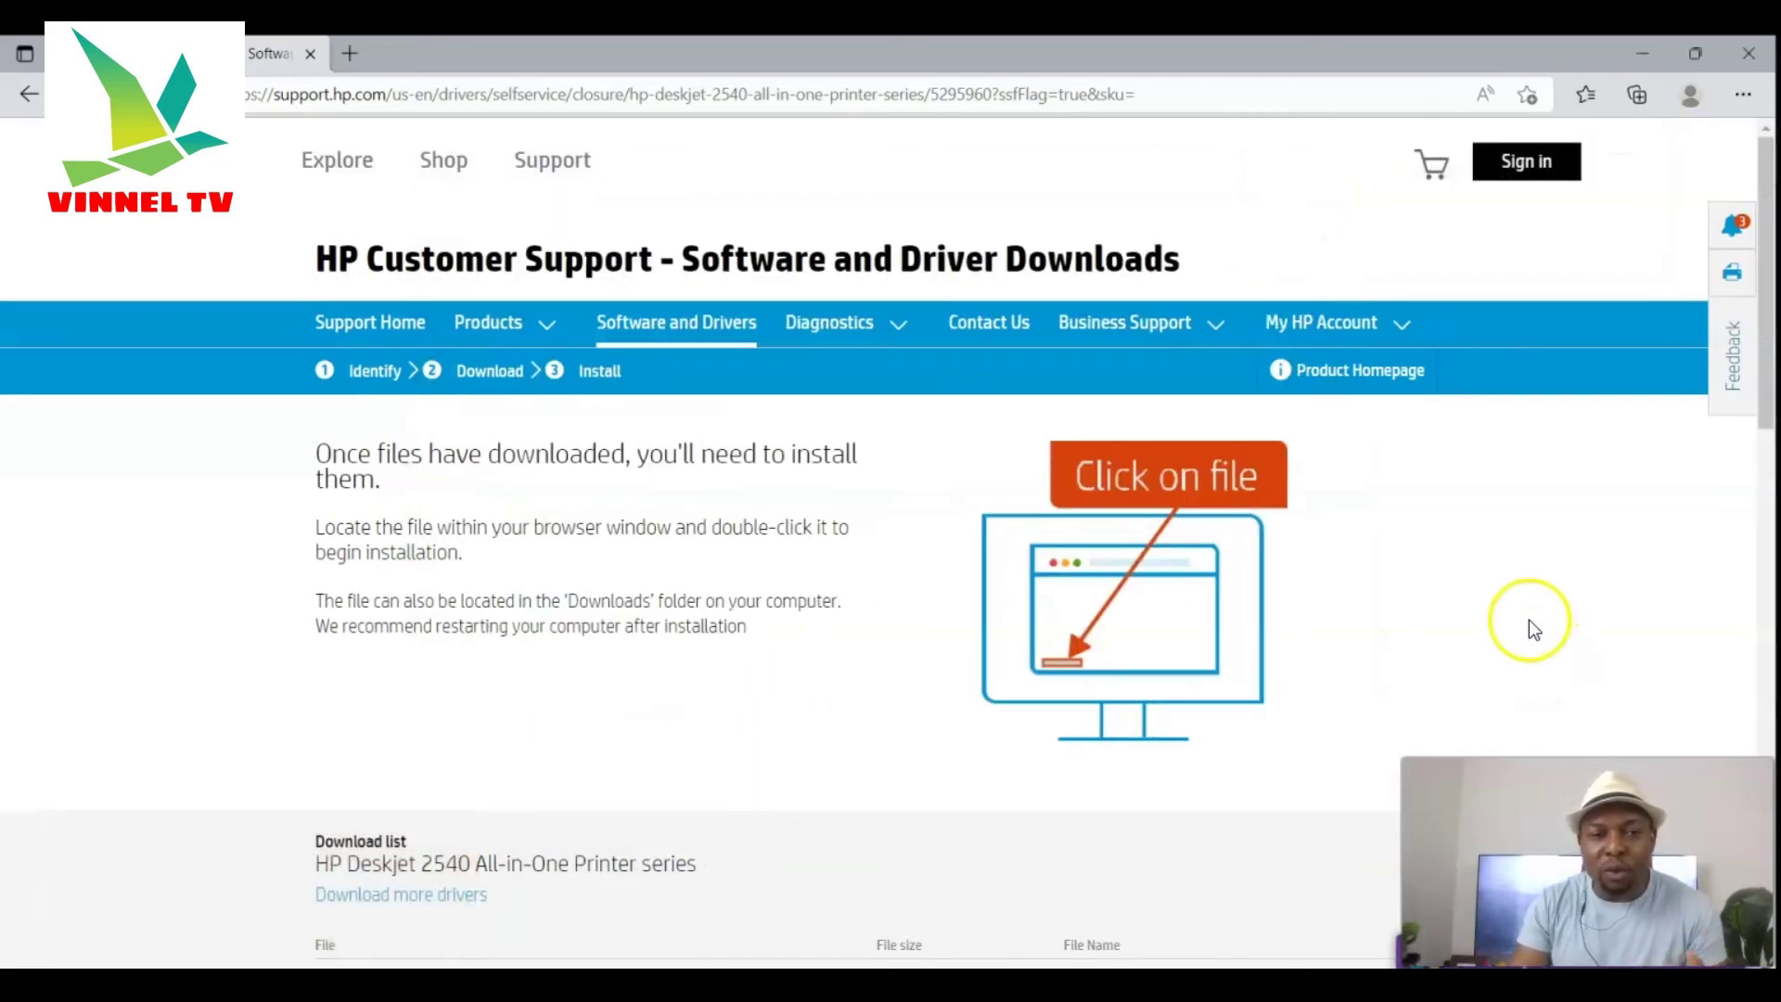
Check the Full_Webpack-118-DJ2540_Full_Webpack.exe (103.8 MB) entry in the download list
{"action": "scroll", "coordinate": [1528, 620], "scroll_direction": "down", "scroll_amount": 5}
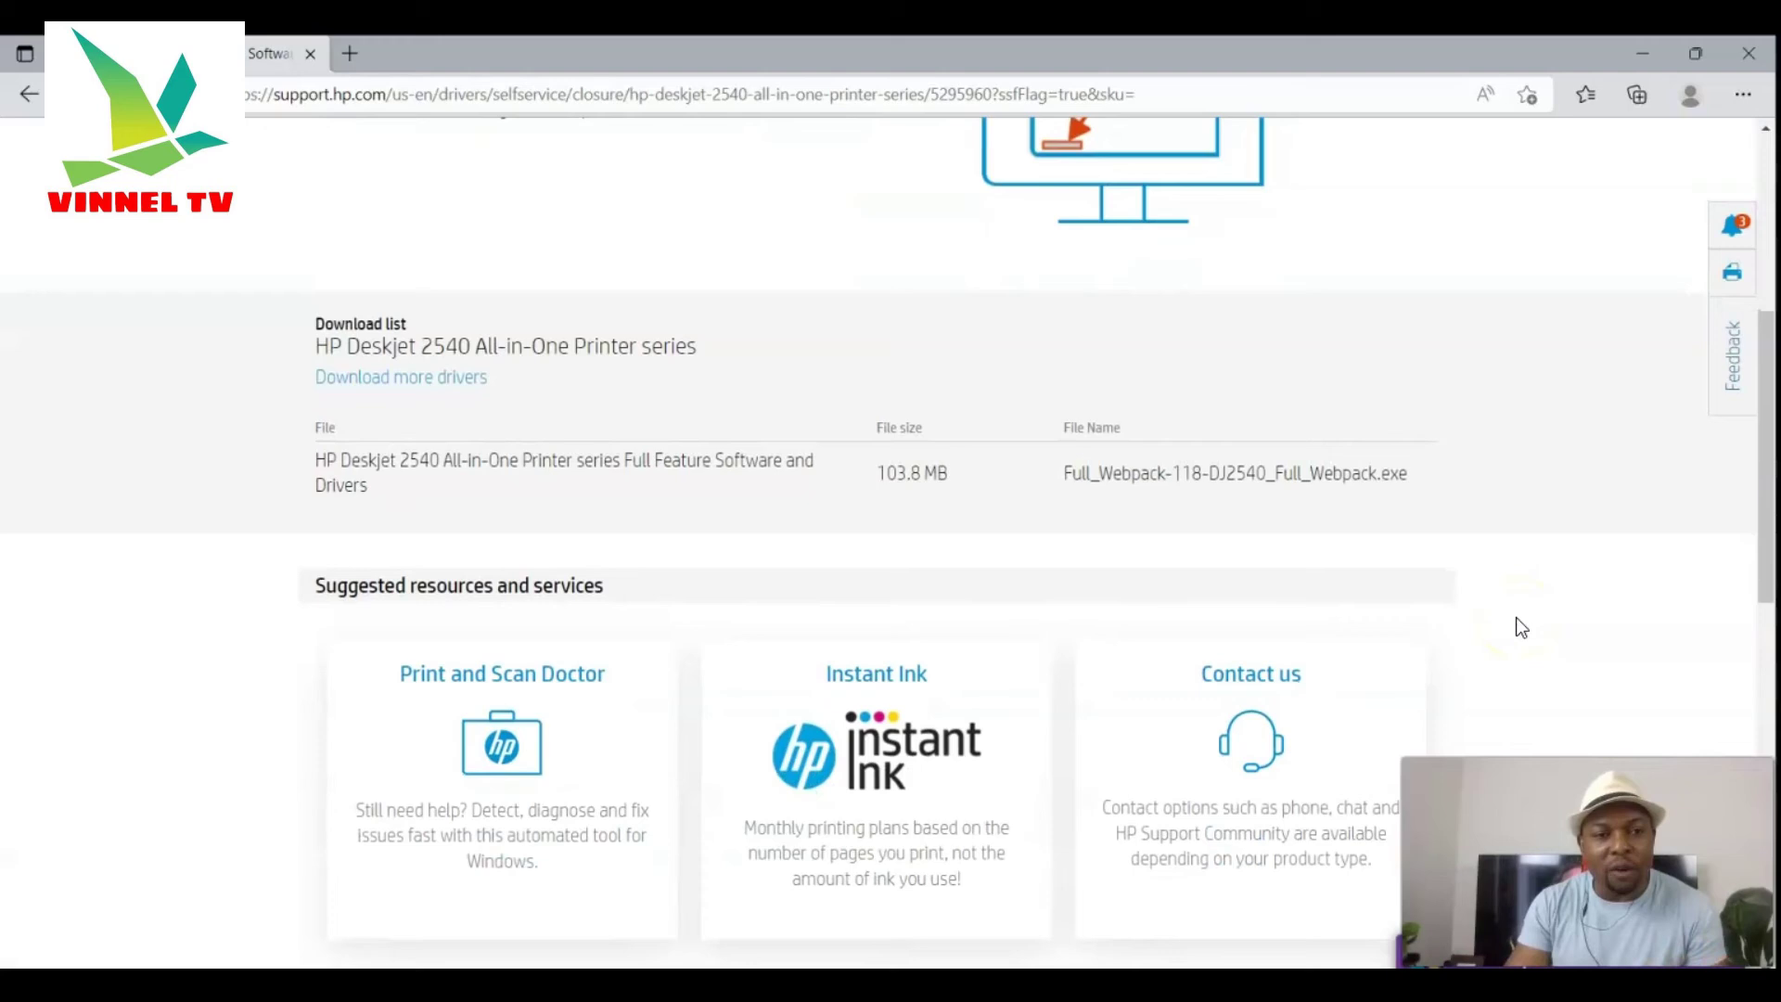
{"action": "scroll", "coordinate": [1251, 558], "scroll_direction": "up", "scroll_amount": 1}
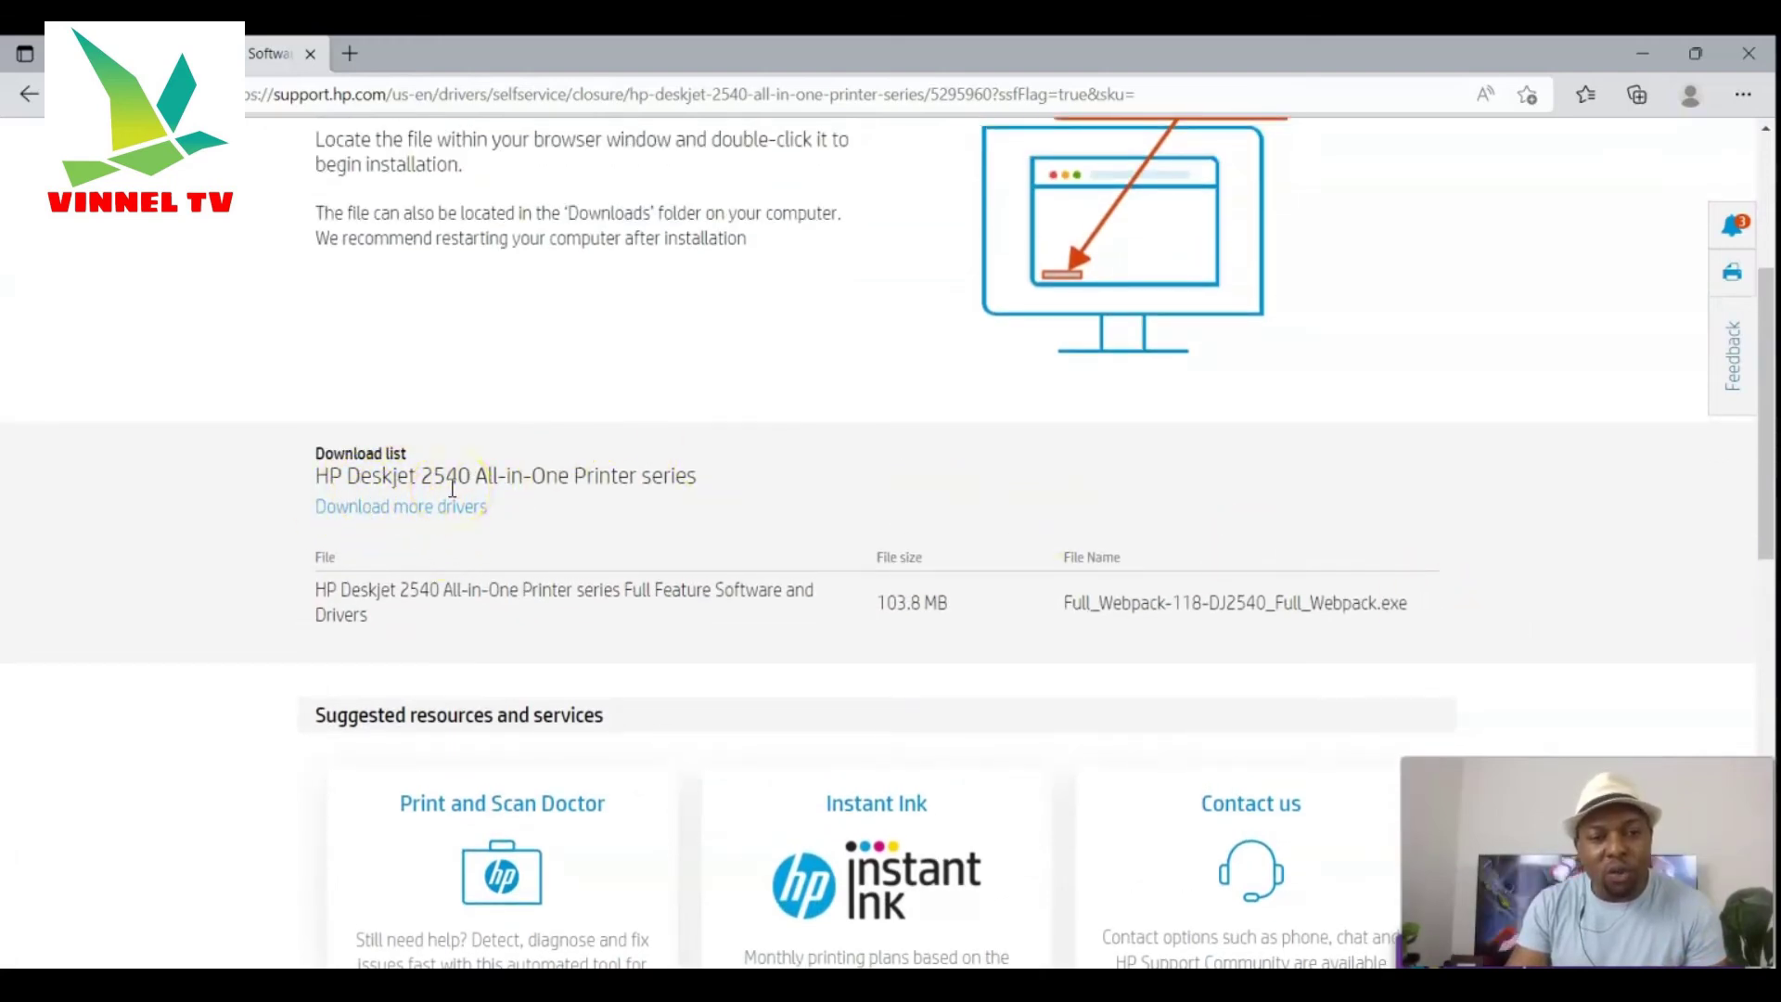
{"action": "scroll", "coordinate": [649, 487], "scroll_direction": "up", "scroll_amount": 3}
{"action": "scroll", "coordinate": [740, 496], "scroll_direction": "up", "scroll_amount": 1}
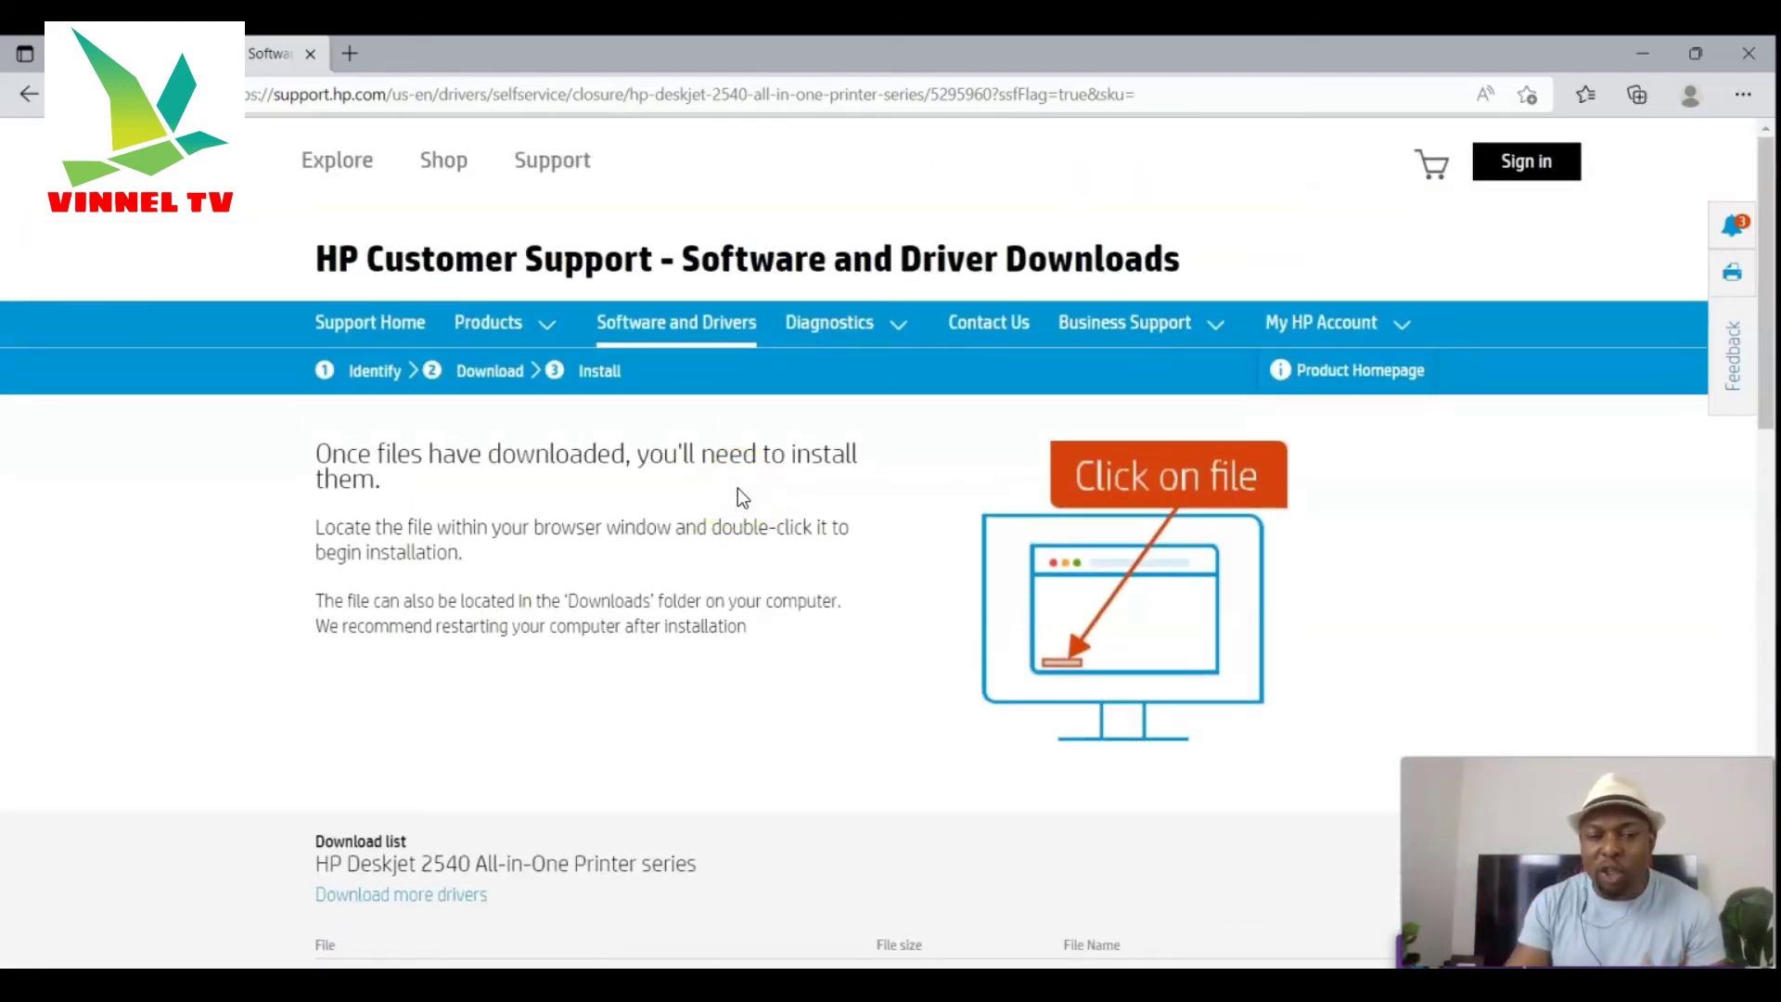
{"action": "scroll", "coordinate": [1309, 518], "scroll_direction": "down", "scroll_amount": 3}
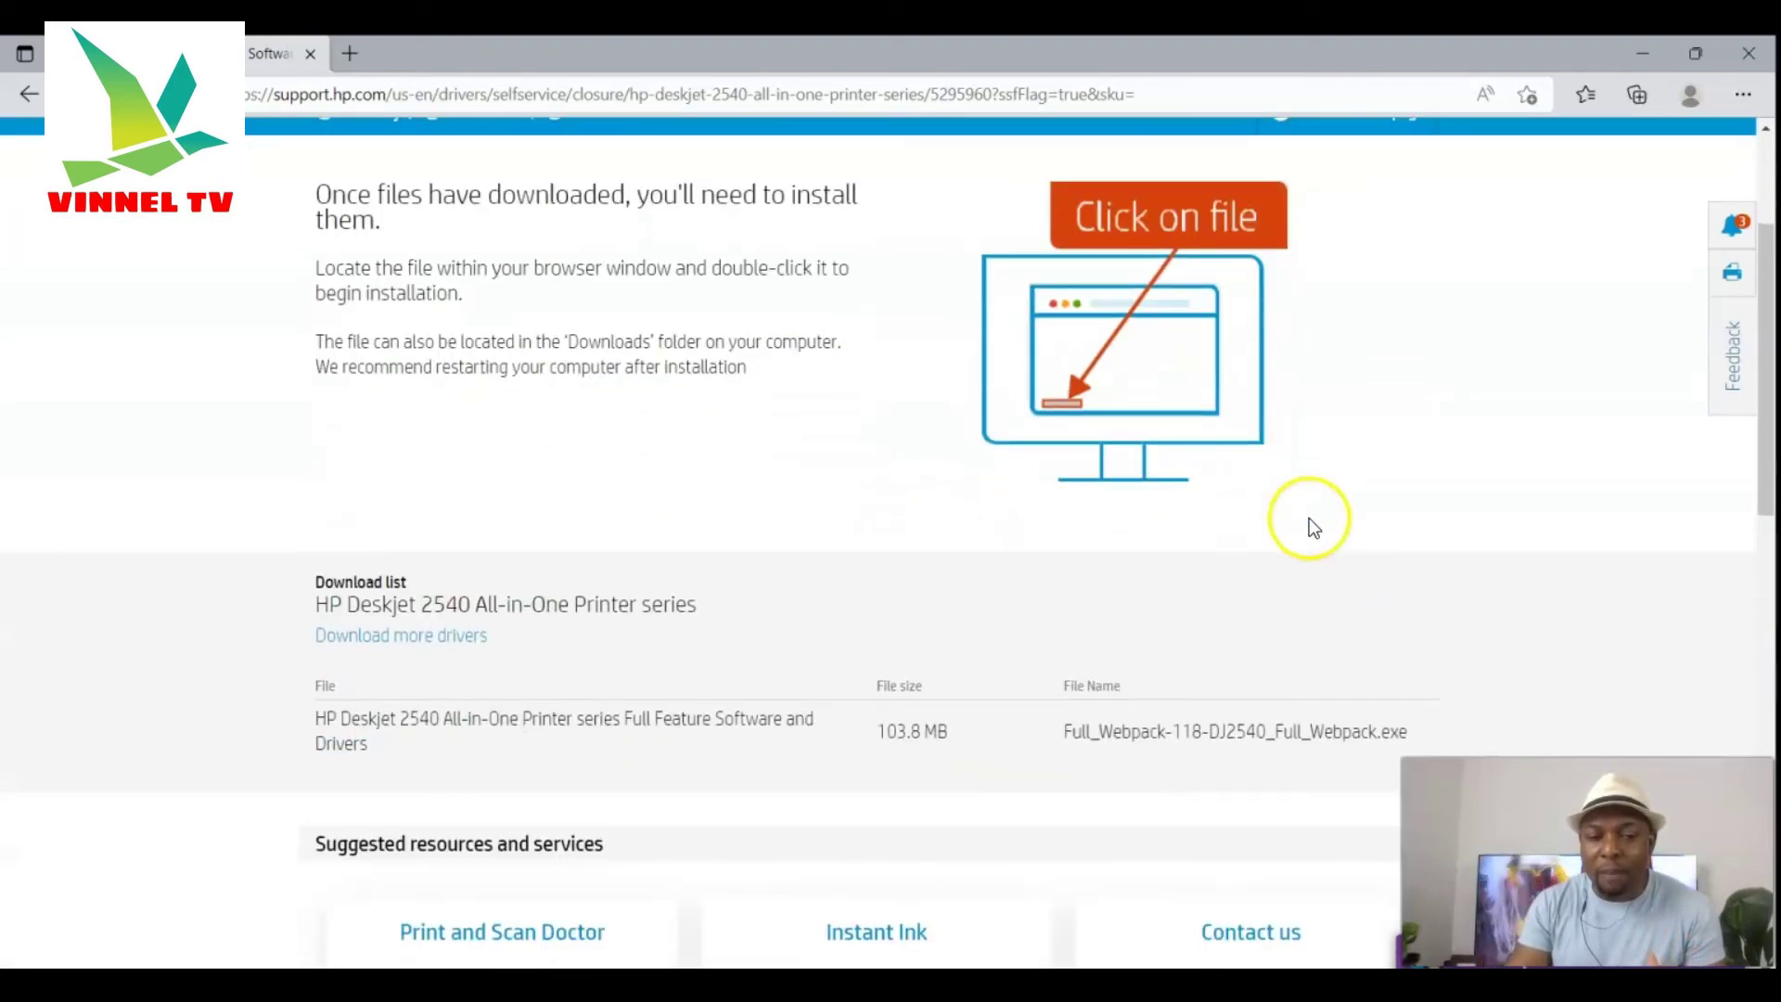
{"action": "mouse_move", "coordinate": [582, 984]}
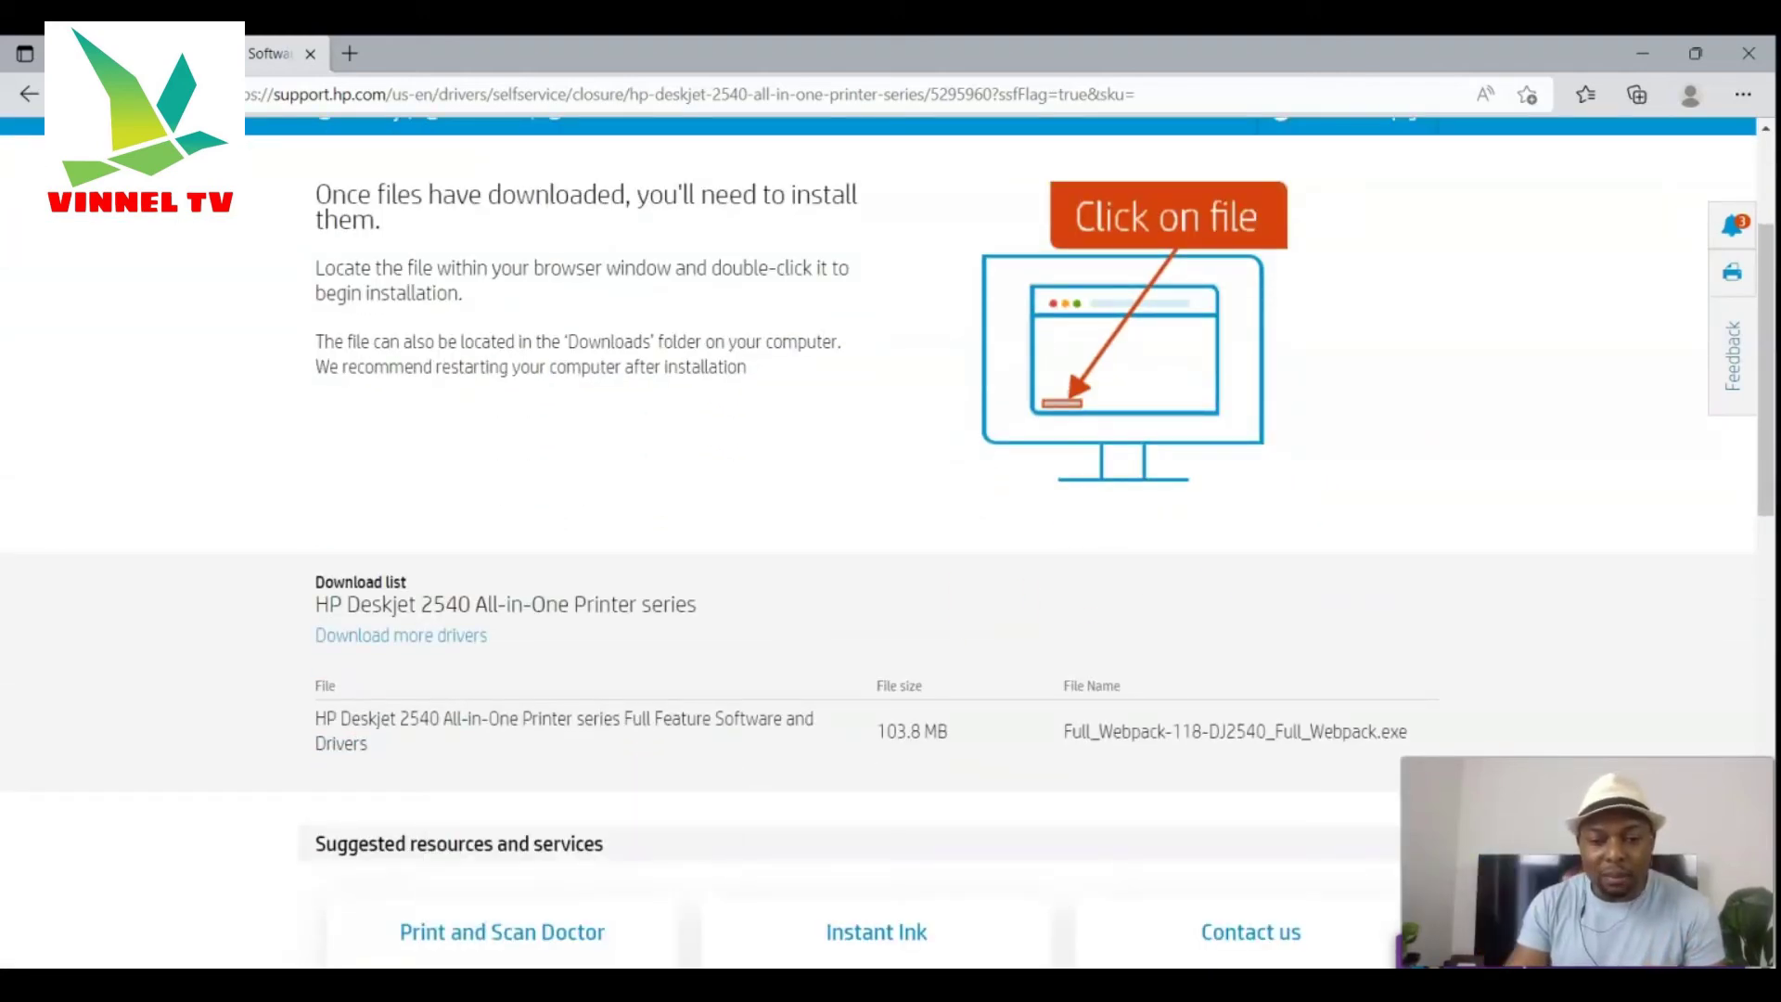
Go to Apps & features in Windows Settings from the Start menu
{"action": "left_click", "coordinate": [529, 983]}
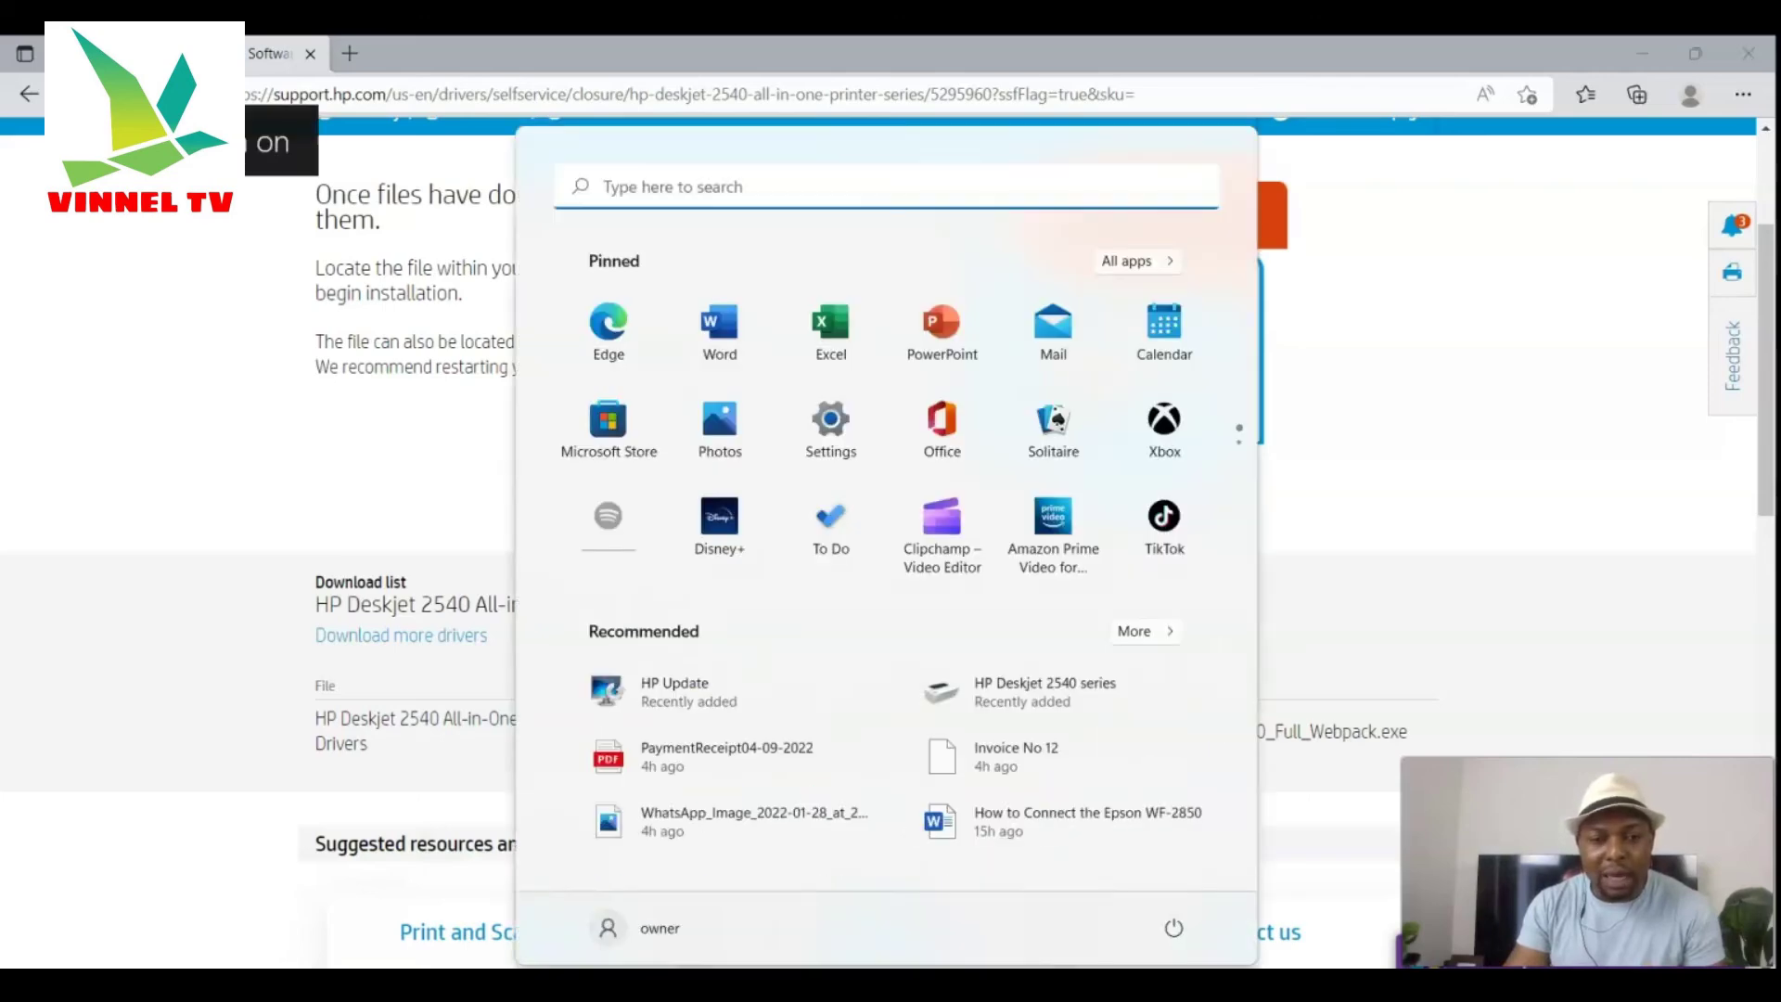
{"action": "left_click", "coordinate": [831, 436]}
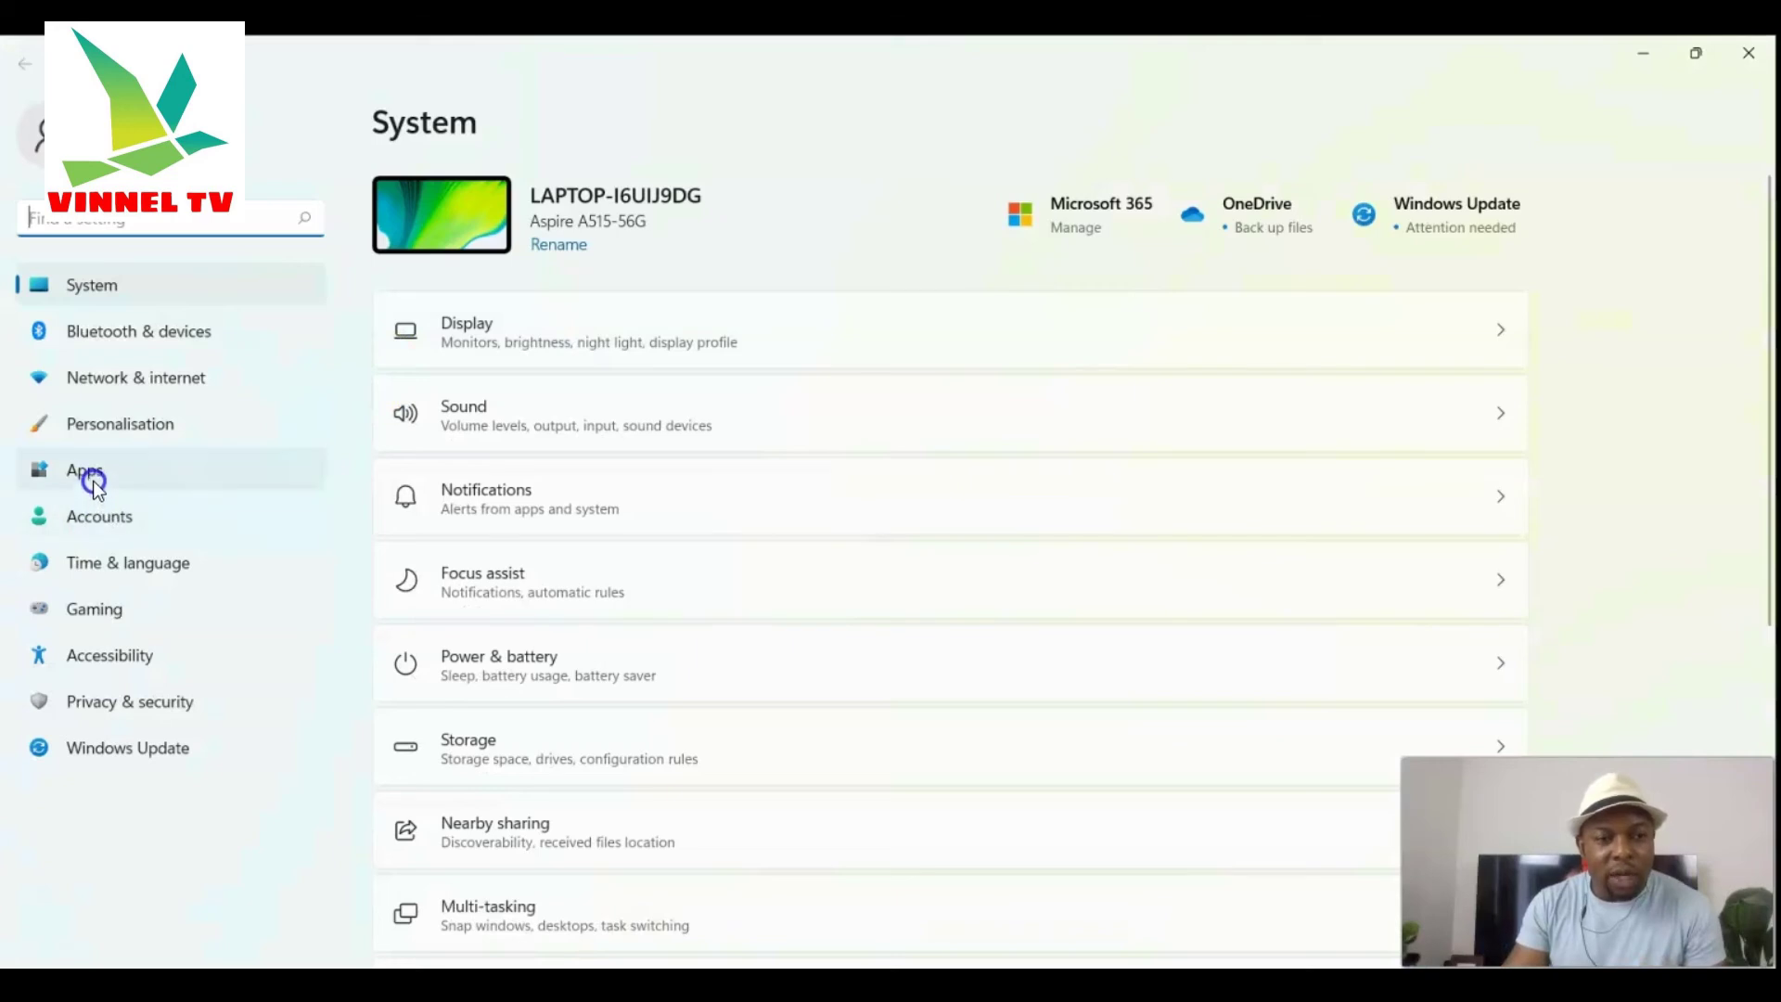
{"action": "left_click", "coordinate": [90, 475]}
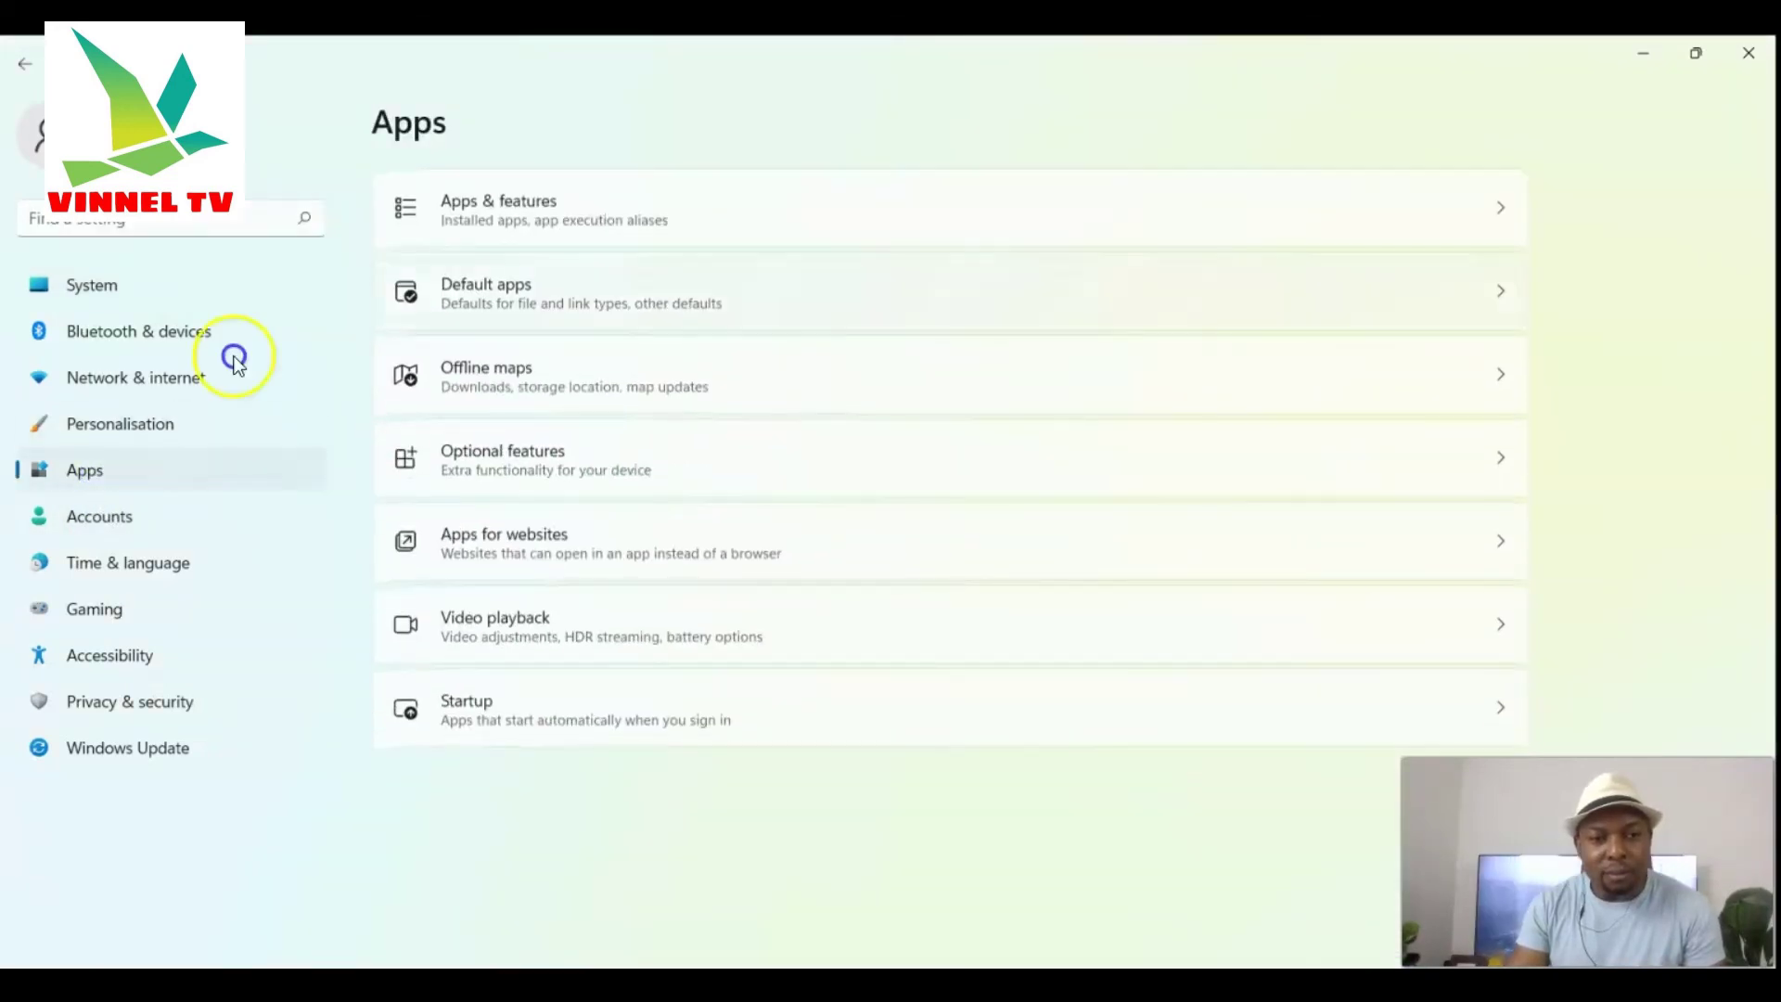
{"action": "left_click", "coordinate": [581, 210]}
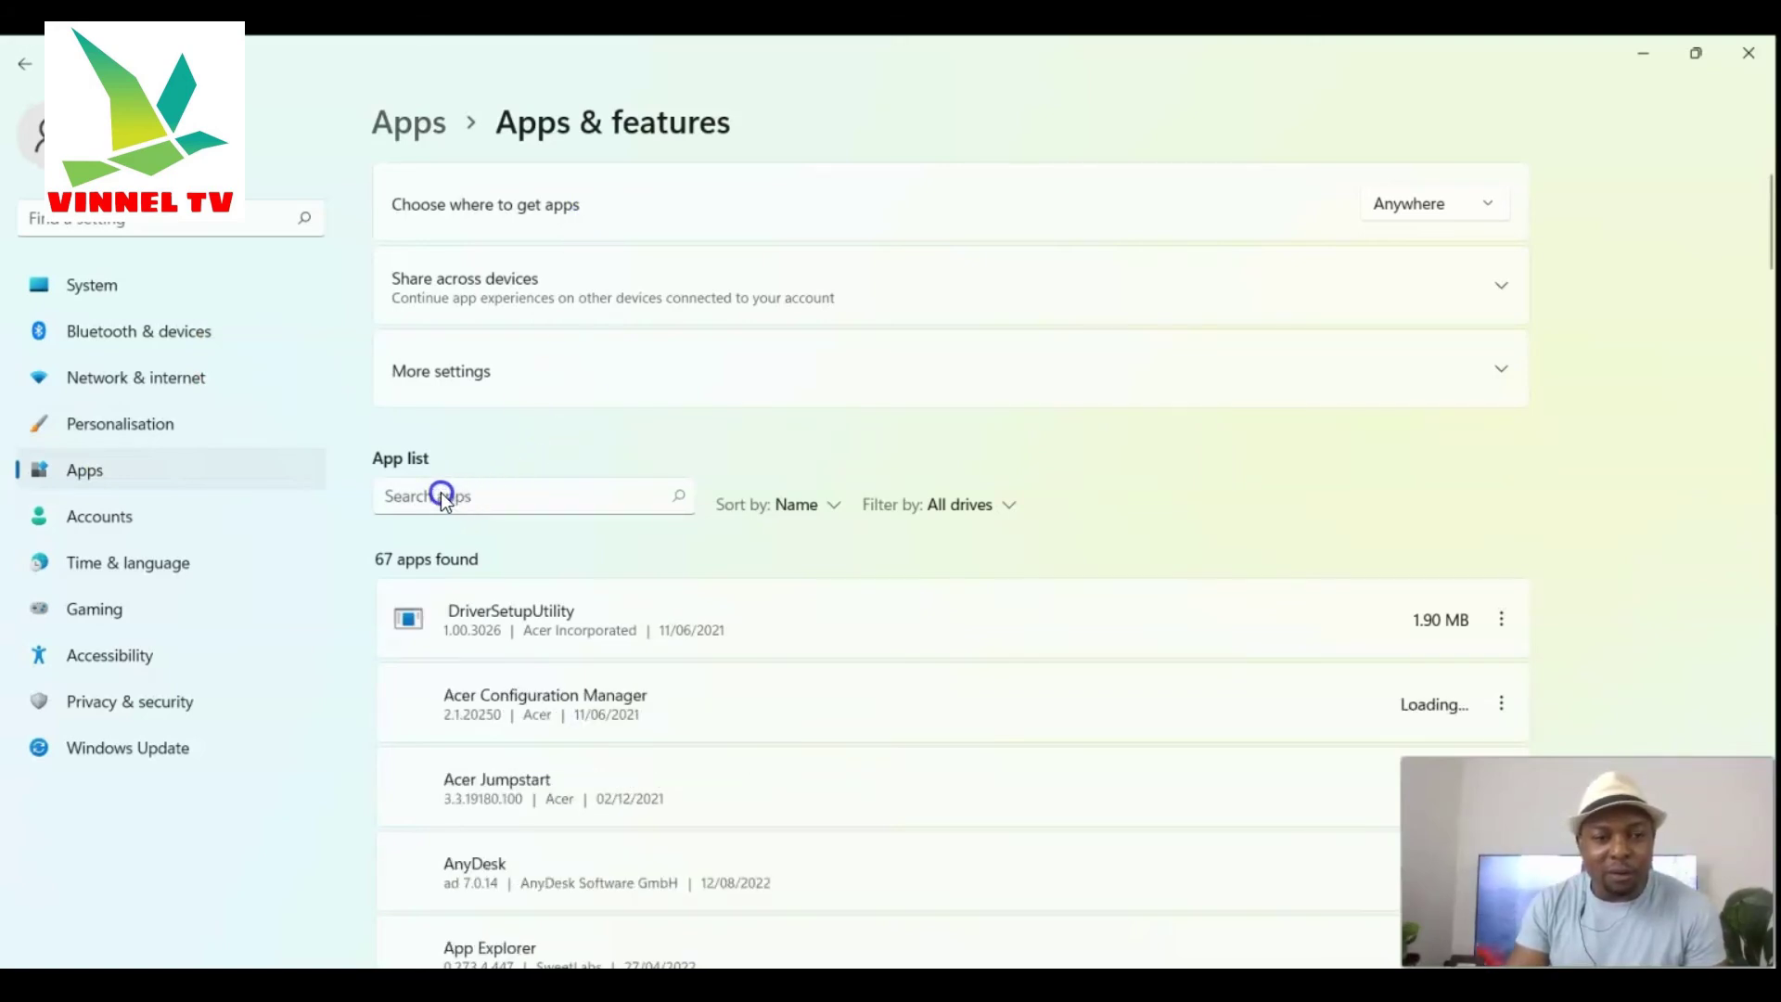
Search the installed apps for 'HP', revealing four HP Deskjet 2540 apps
{"action": "left_click", "coordinate": [437, 494]}
{"action": "type", "text": "H"}
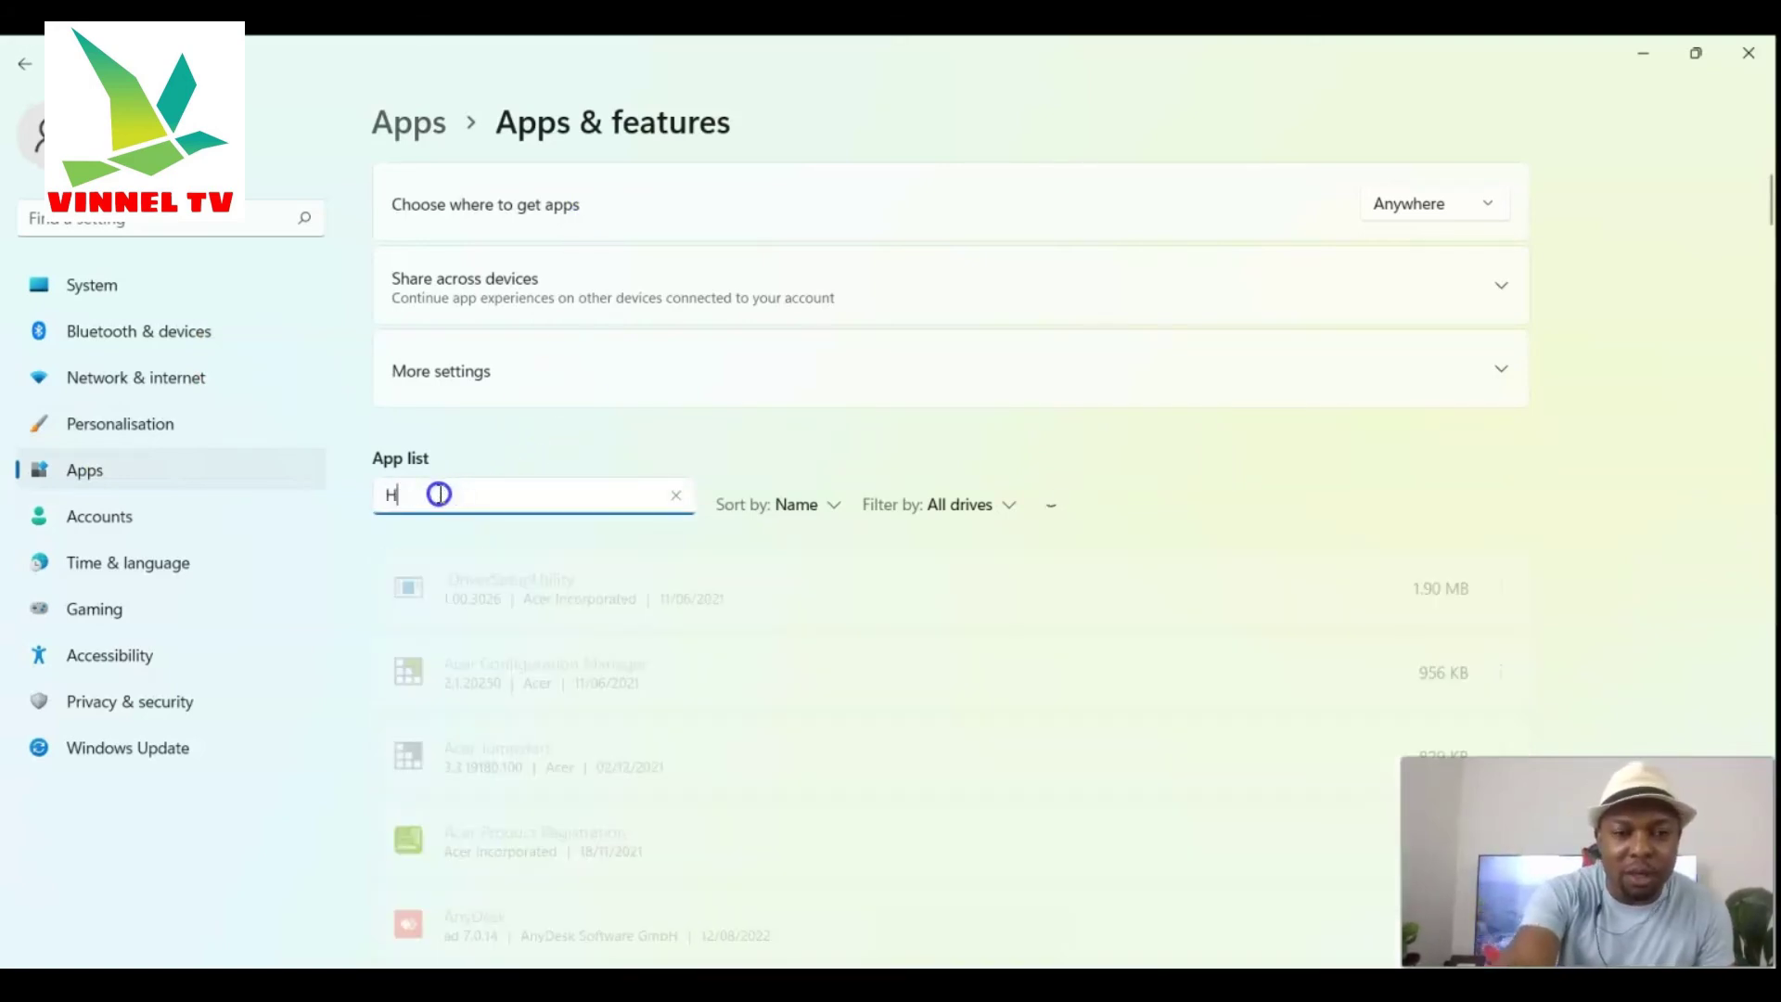
{"action": "type", "text": "P"}
{"action": "type", "text": "E"}
{"action": "key", "text": "BackSpace"}
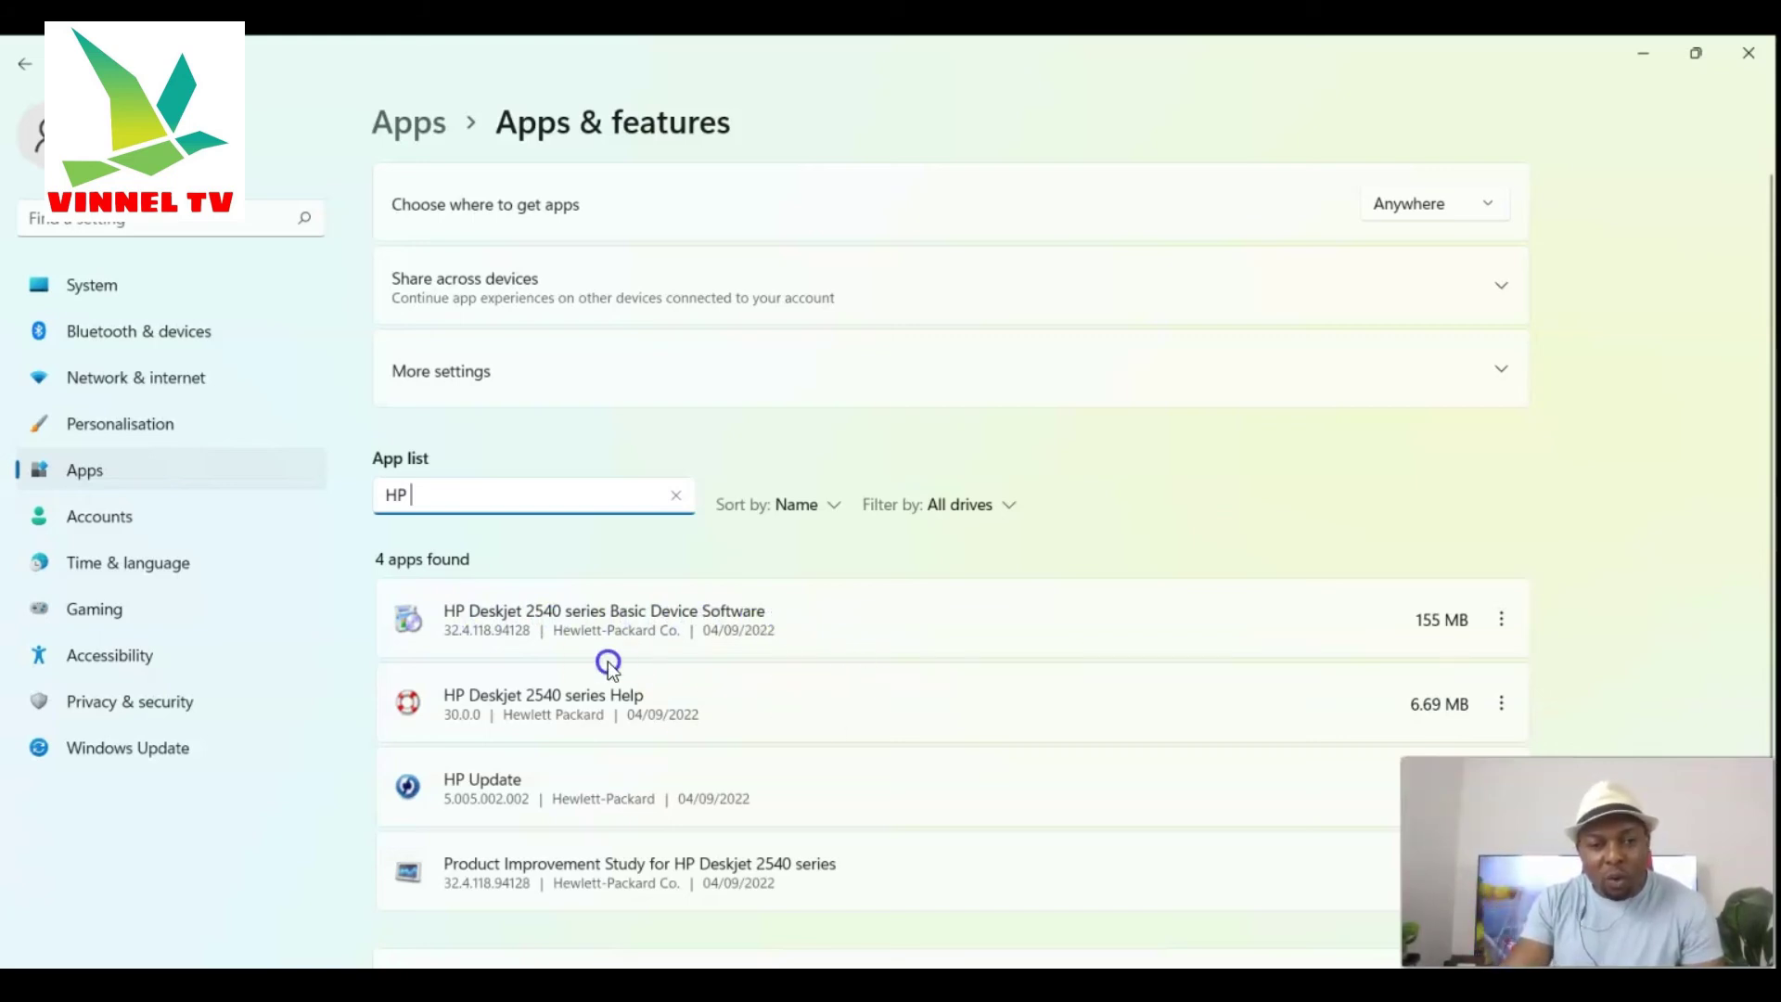
Uninstall Product Improvement Study for HP Deskjet 2540 series, leaving three HP apps
{"action": "scroll", "coordinate": [714, 646], "scroll_direction": "down", "scroll_amount": 2}
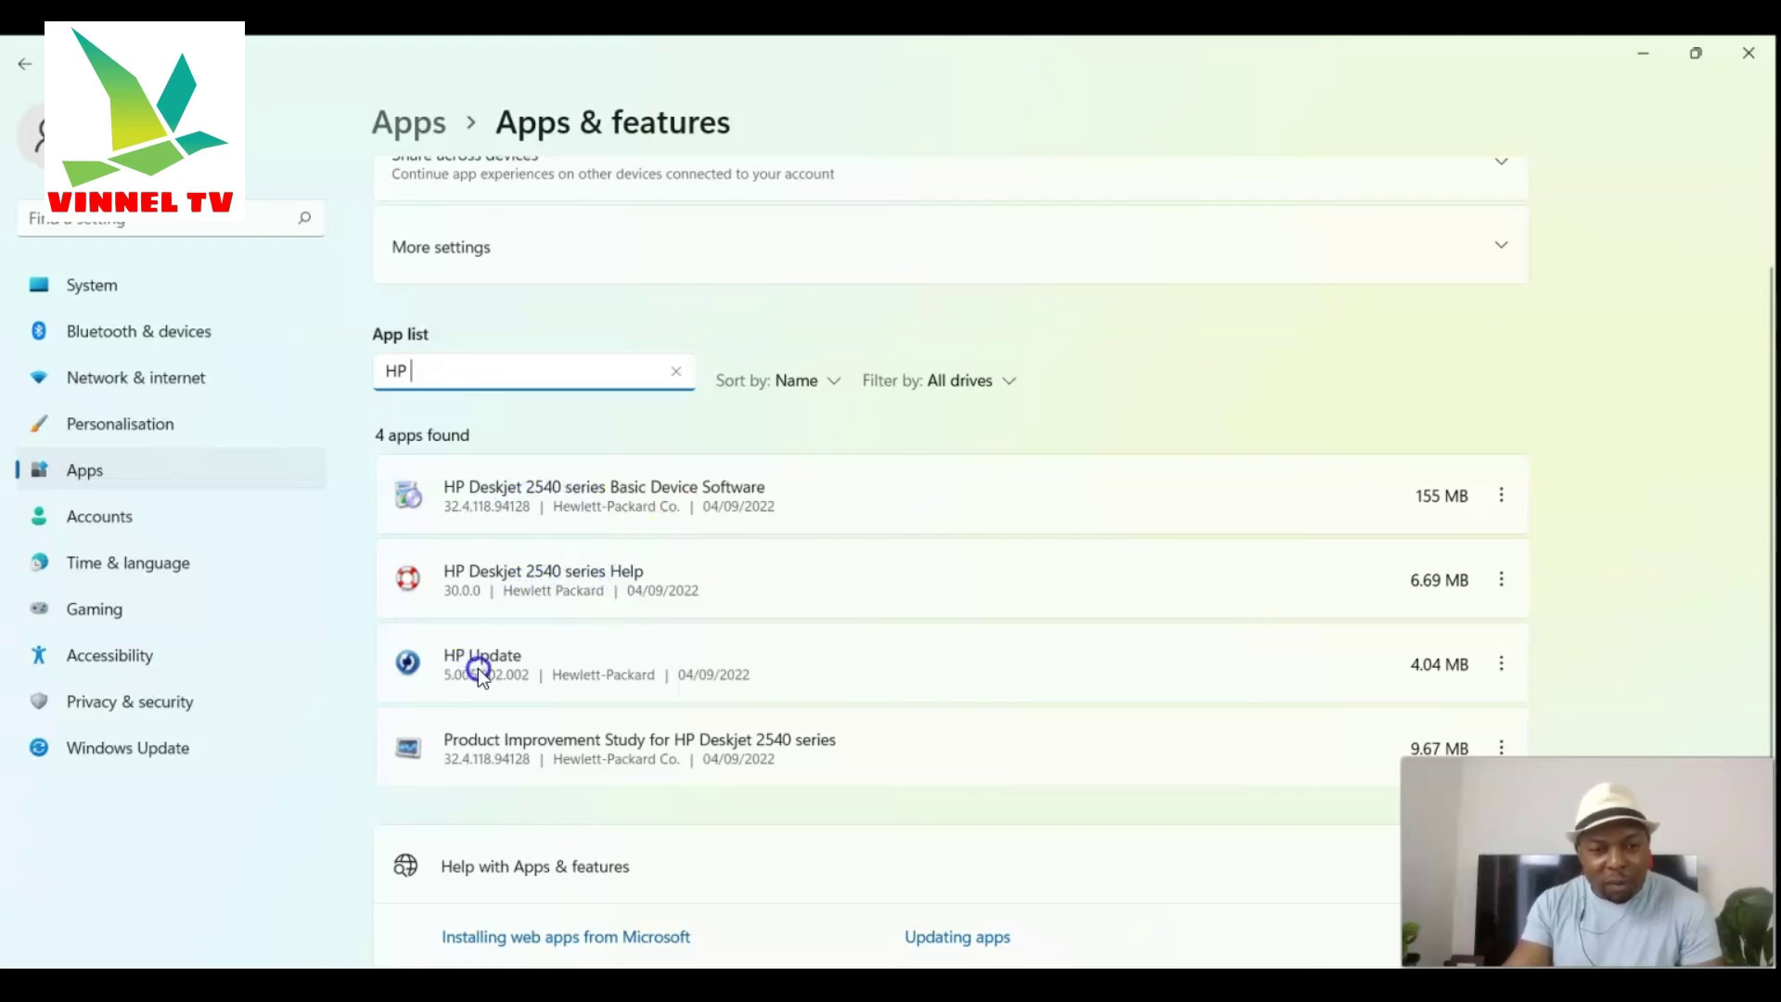
{"action": "scroll", "coordinate": [547, 654], "scroll_direction": "down", "scroll_amount": 1}
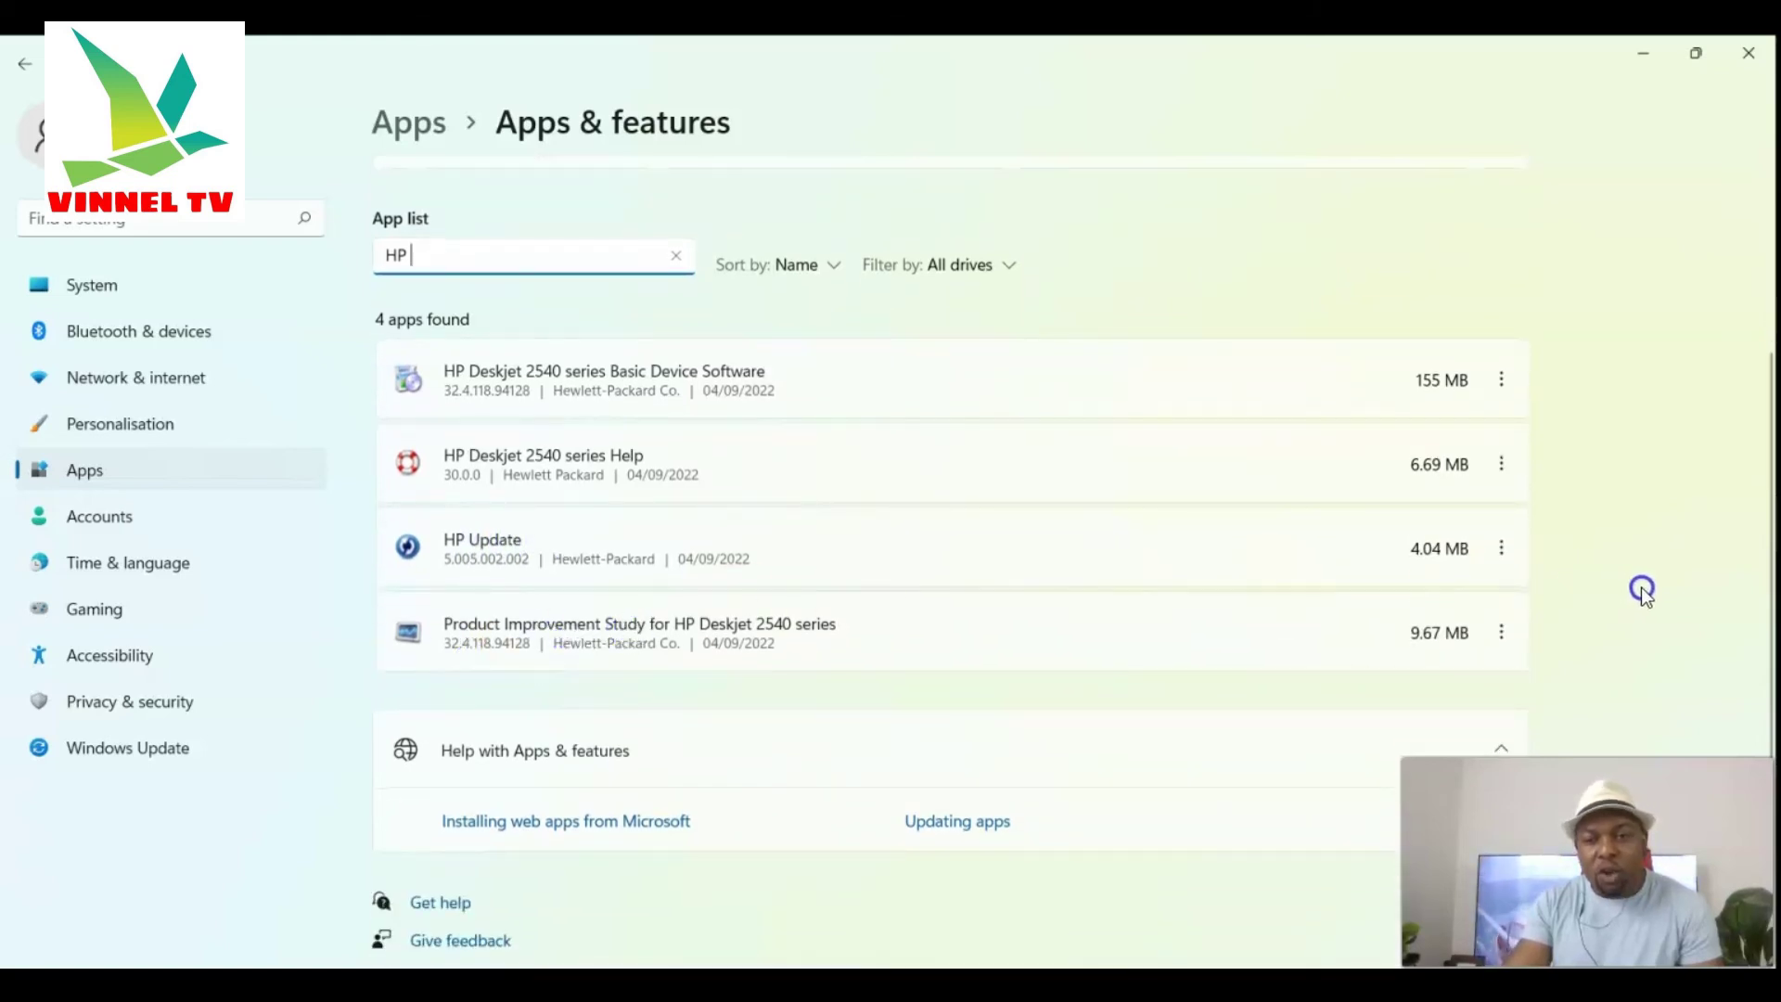
{"action": "left_click", "coordinate": [1500, 636]}
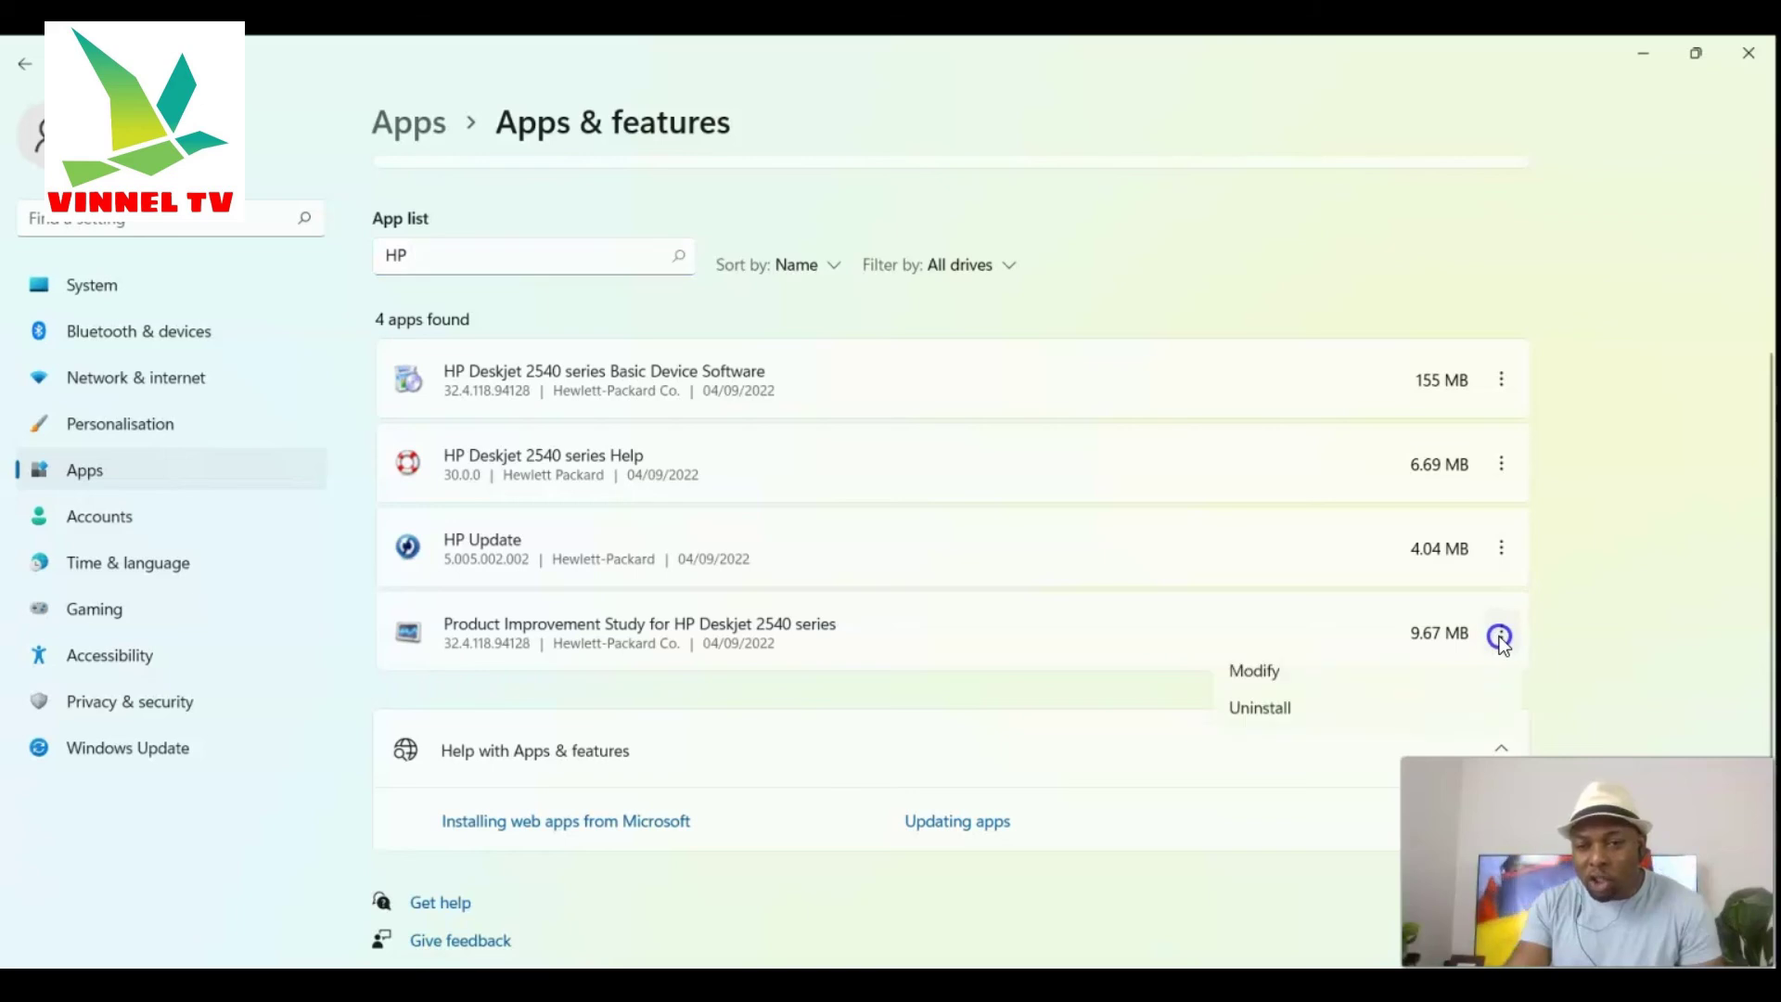
{"action": "left_click", "coordinate": [1288, 721]}
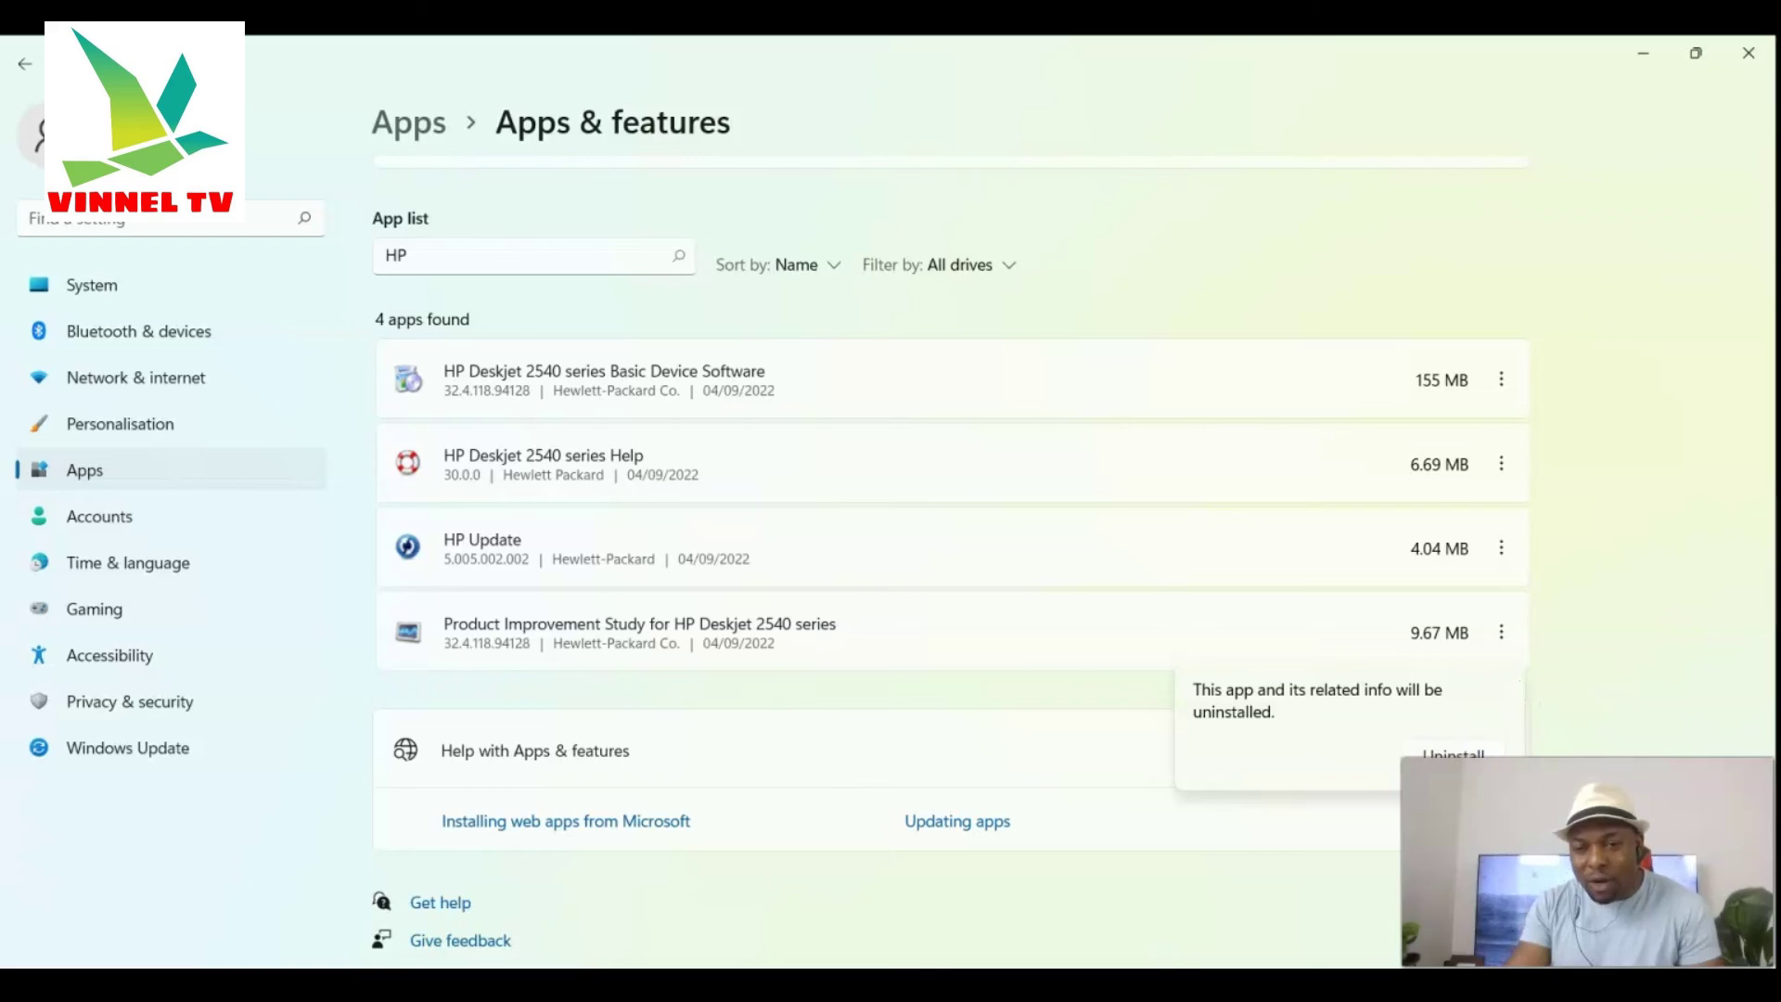
{"action": "left_click", "coordinate": [1456, 758]}
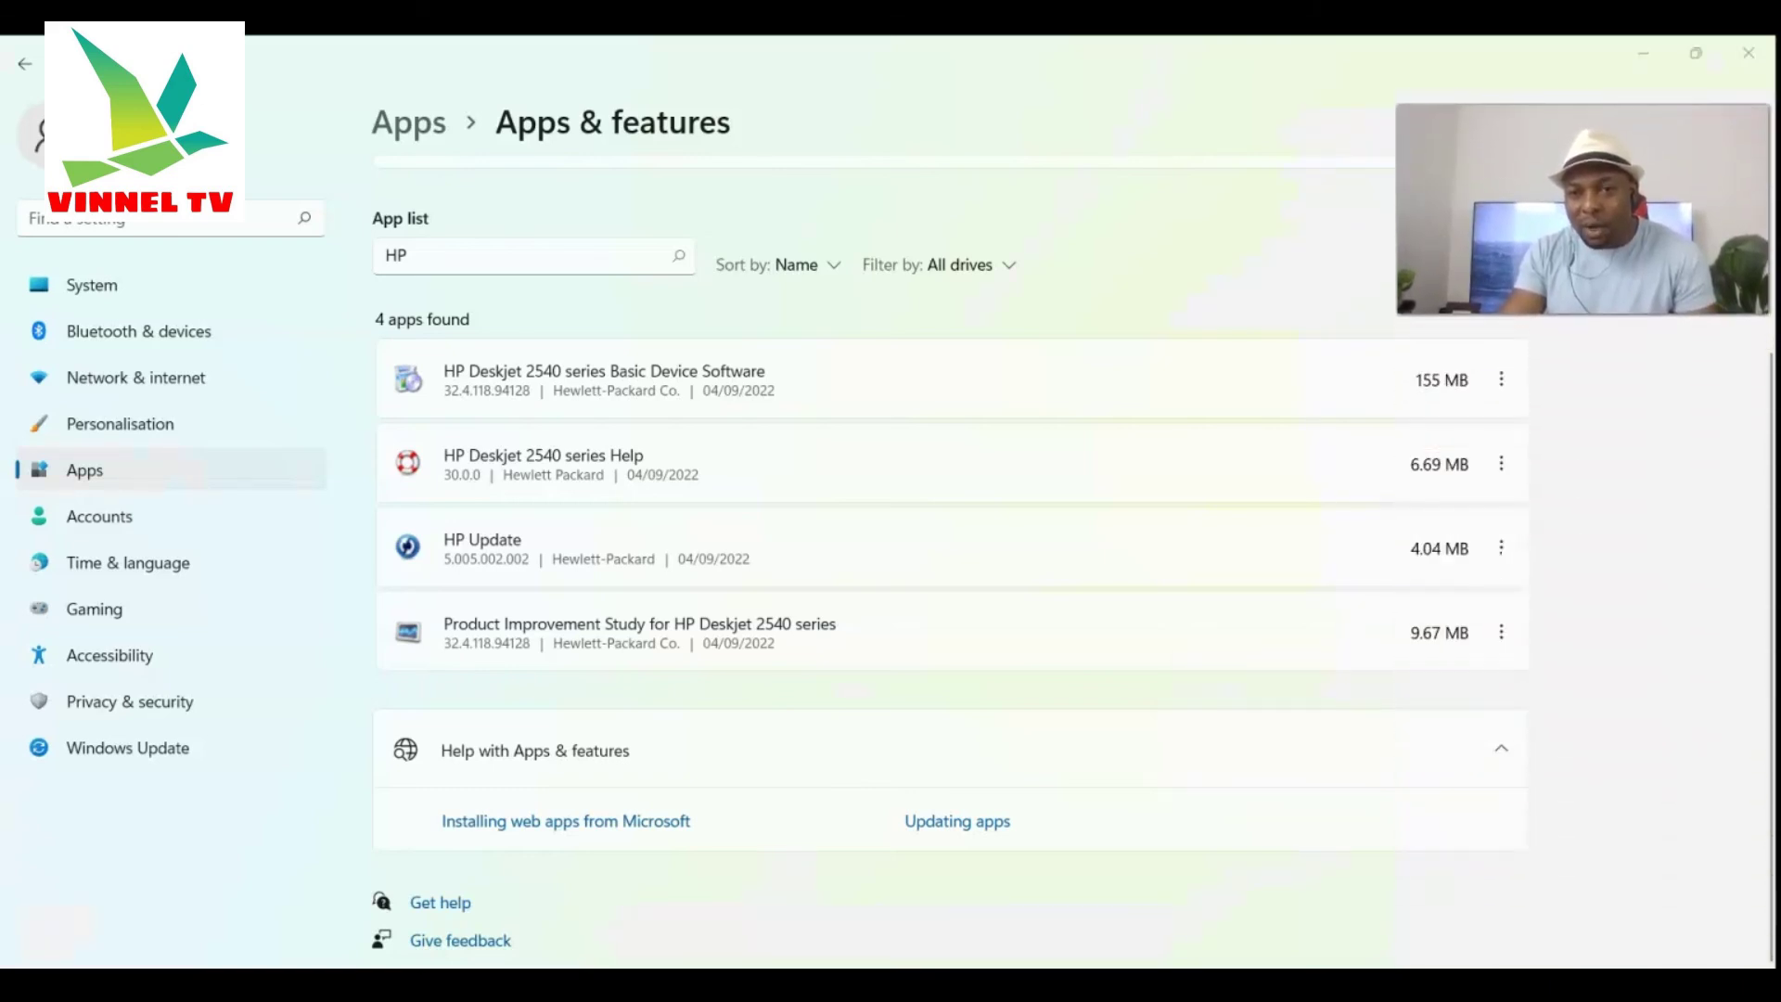
{"action": "left_click", "coordinate": [1508, 634]}
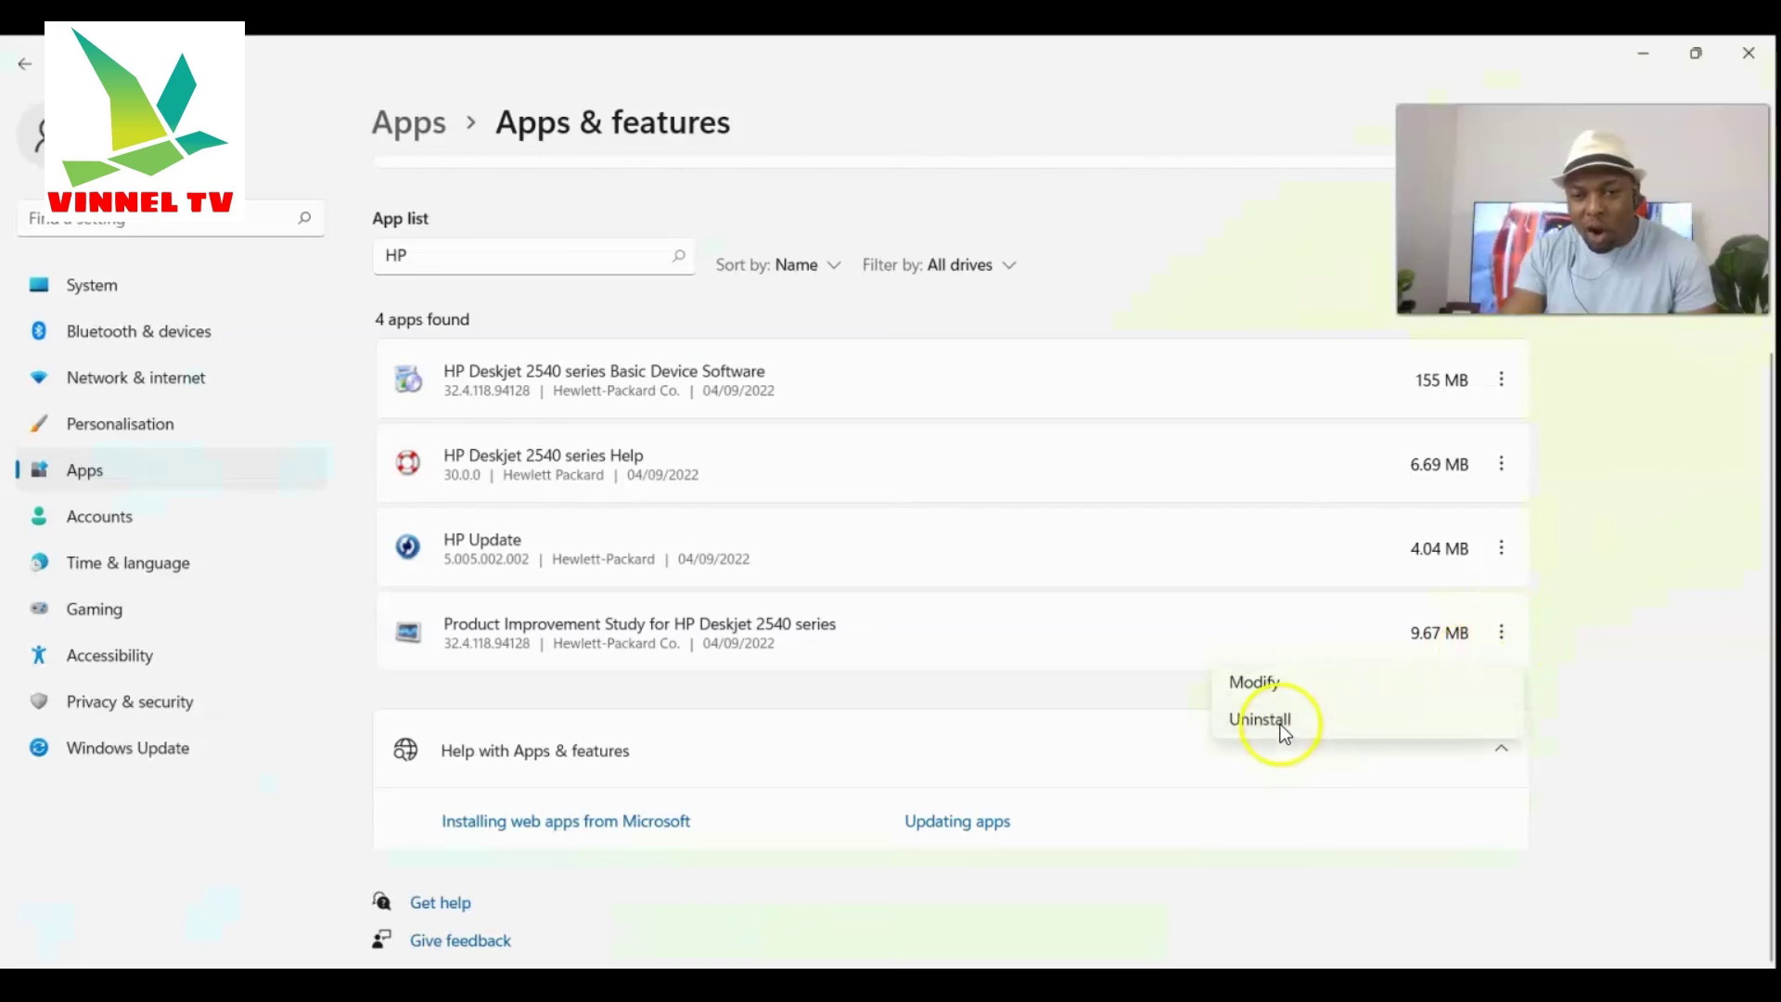
{"action": "left_click", "coordinate": [1282, 733]}
{"action": "left_click", "coordinate": [1458, 754]}
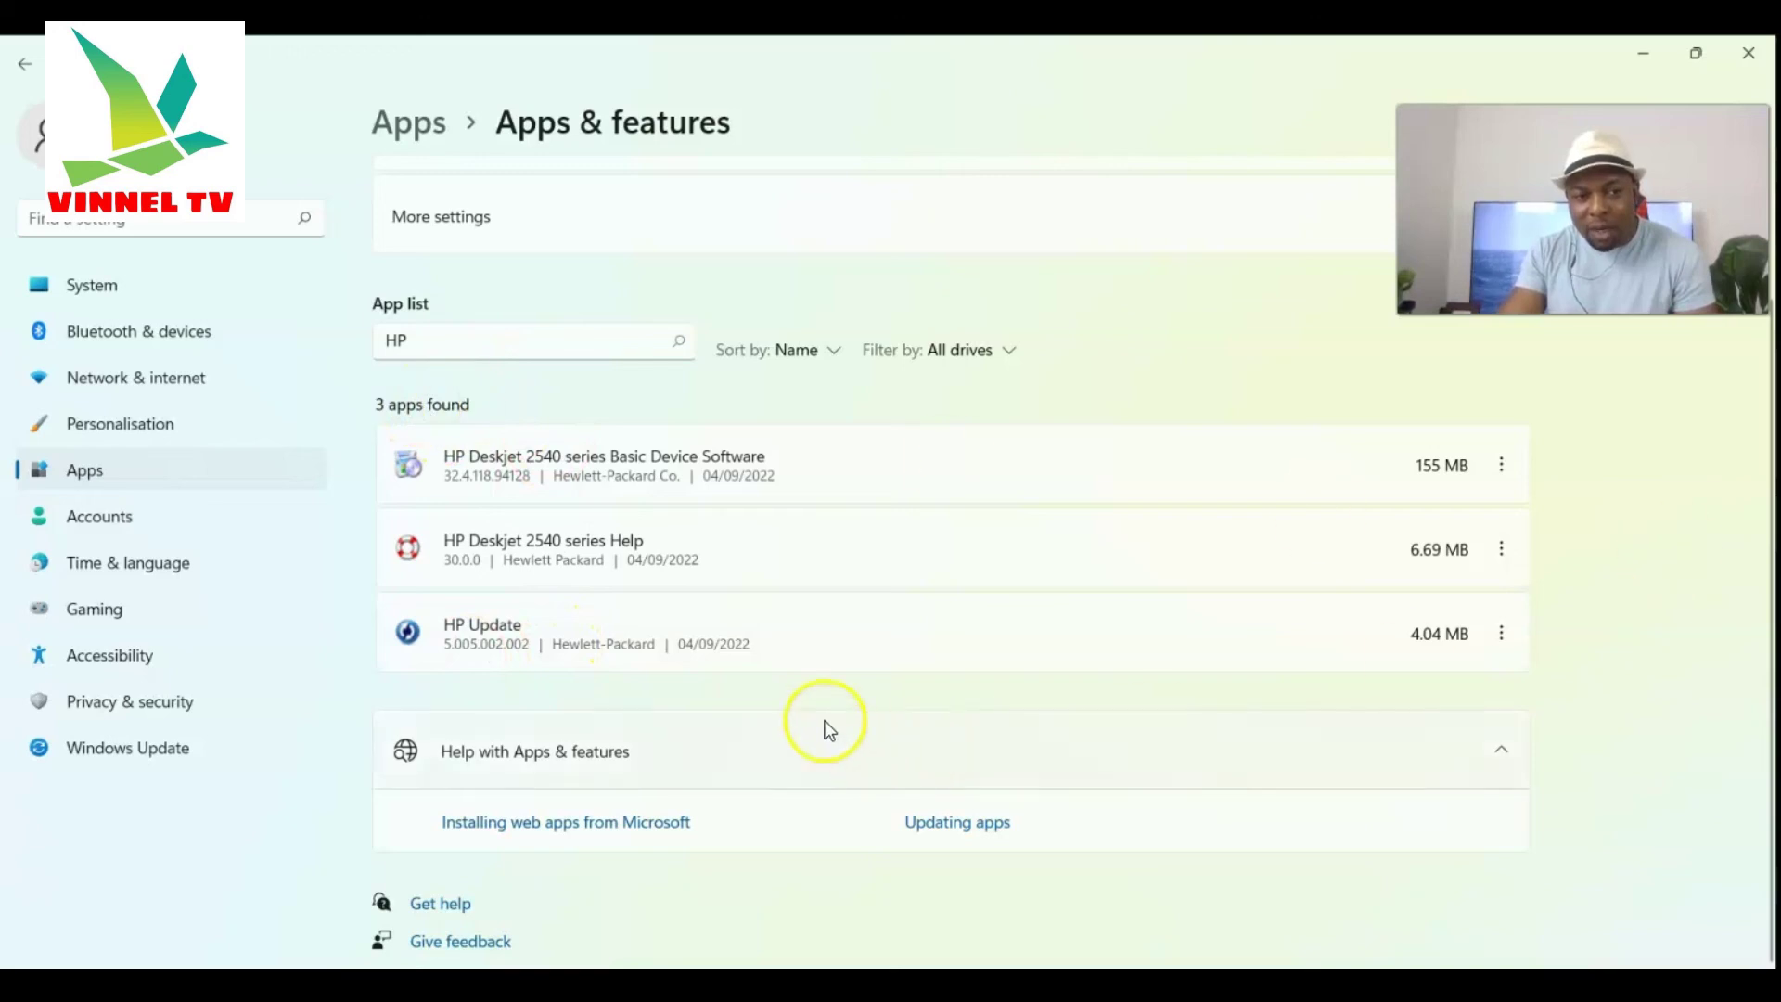
Uninstall HP Update
{"action": "left_click", "coordinate": [1503, 633]}
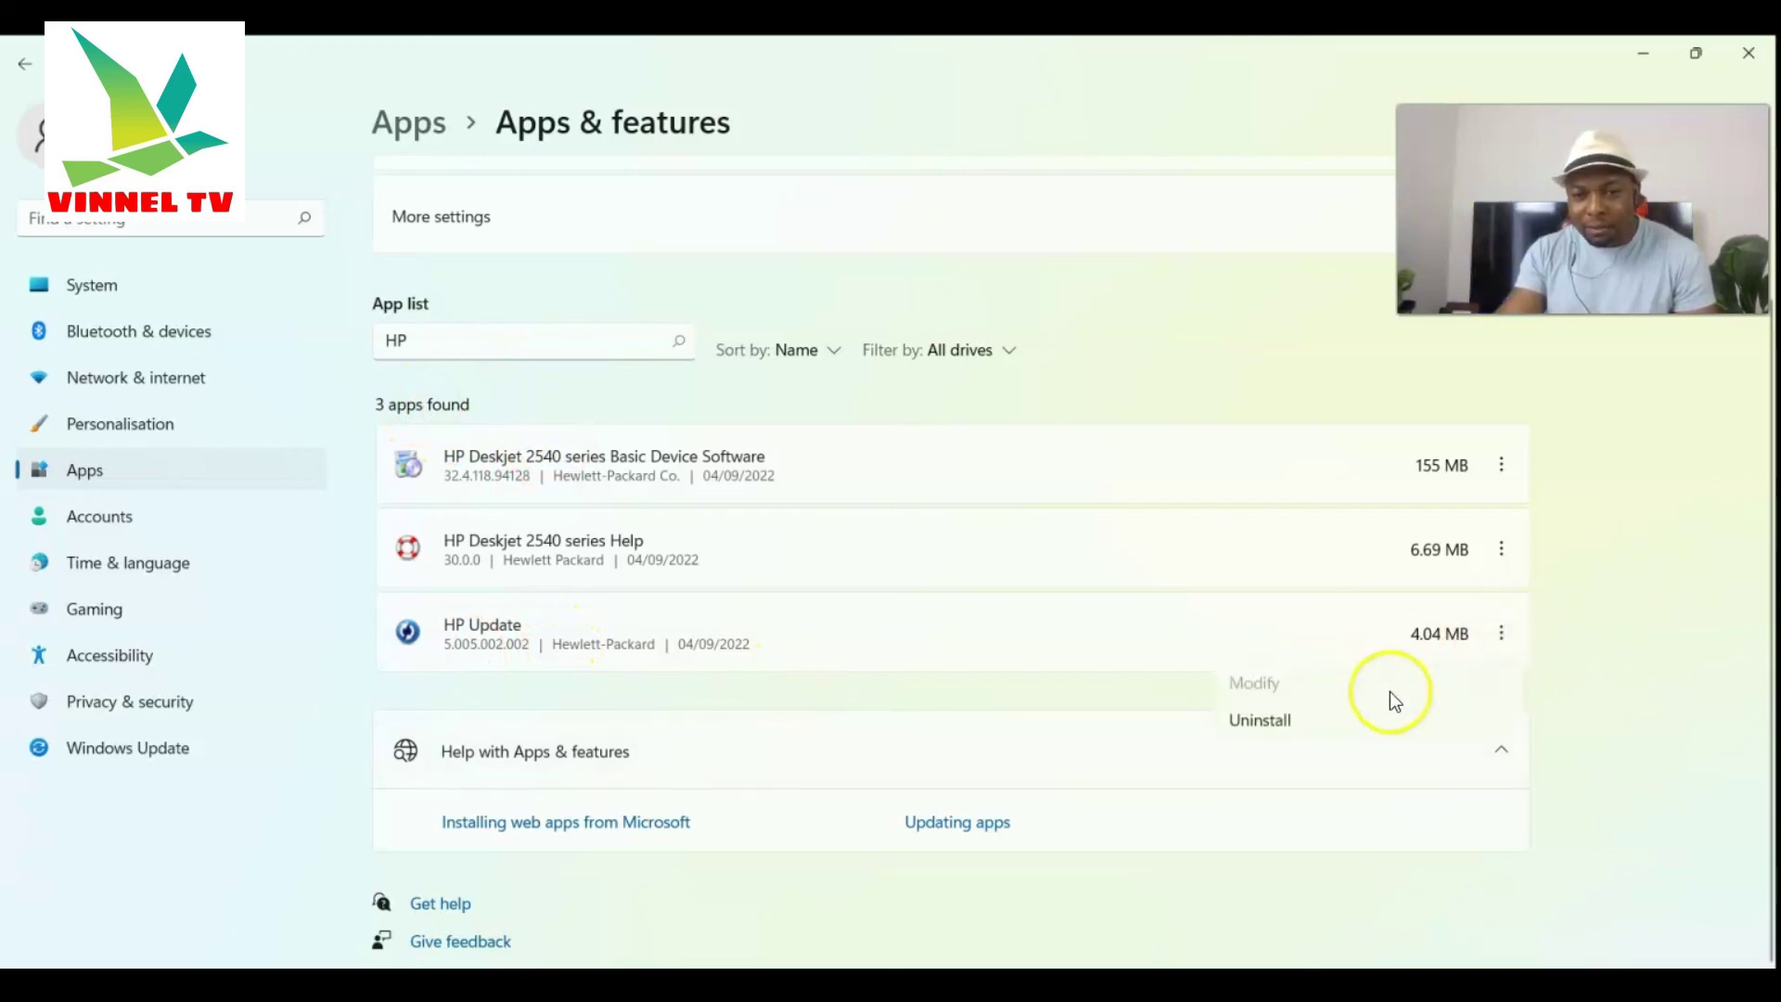
{"action": "left_click", "coordinate": [1299, 726]}
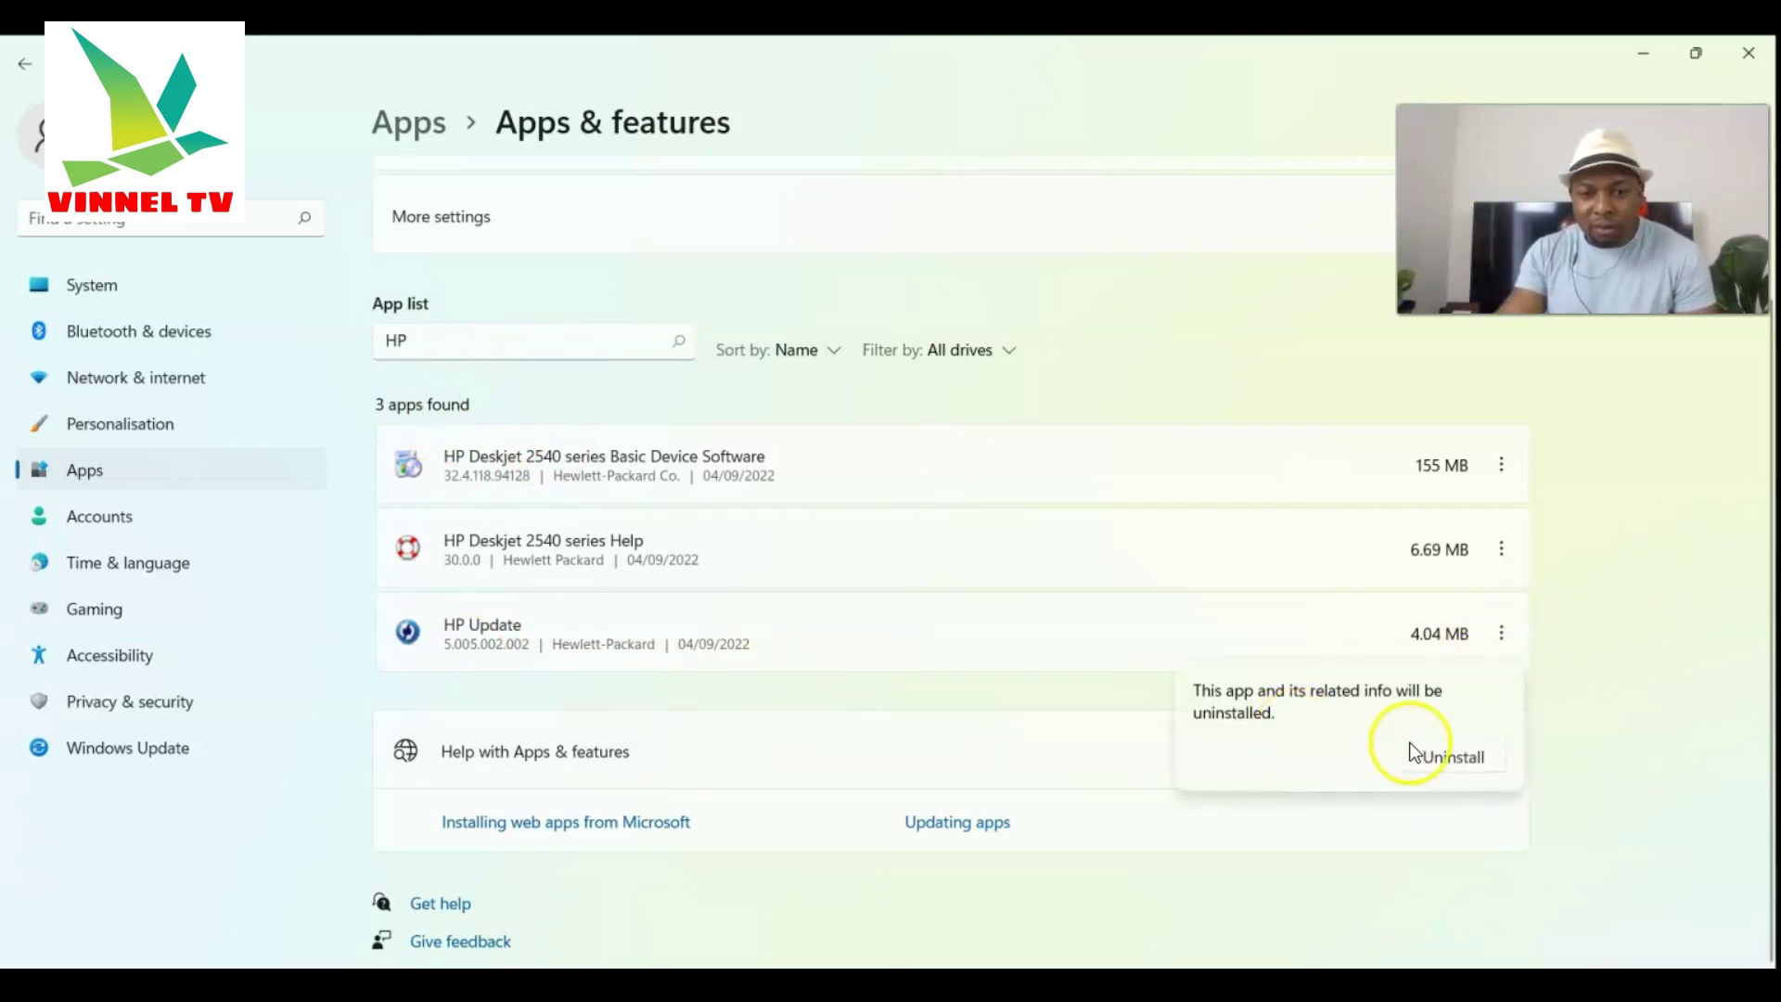
{"action": "left_click", "coordinate": [1452, 756]}
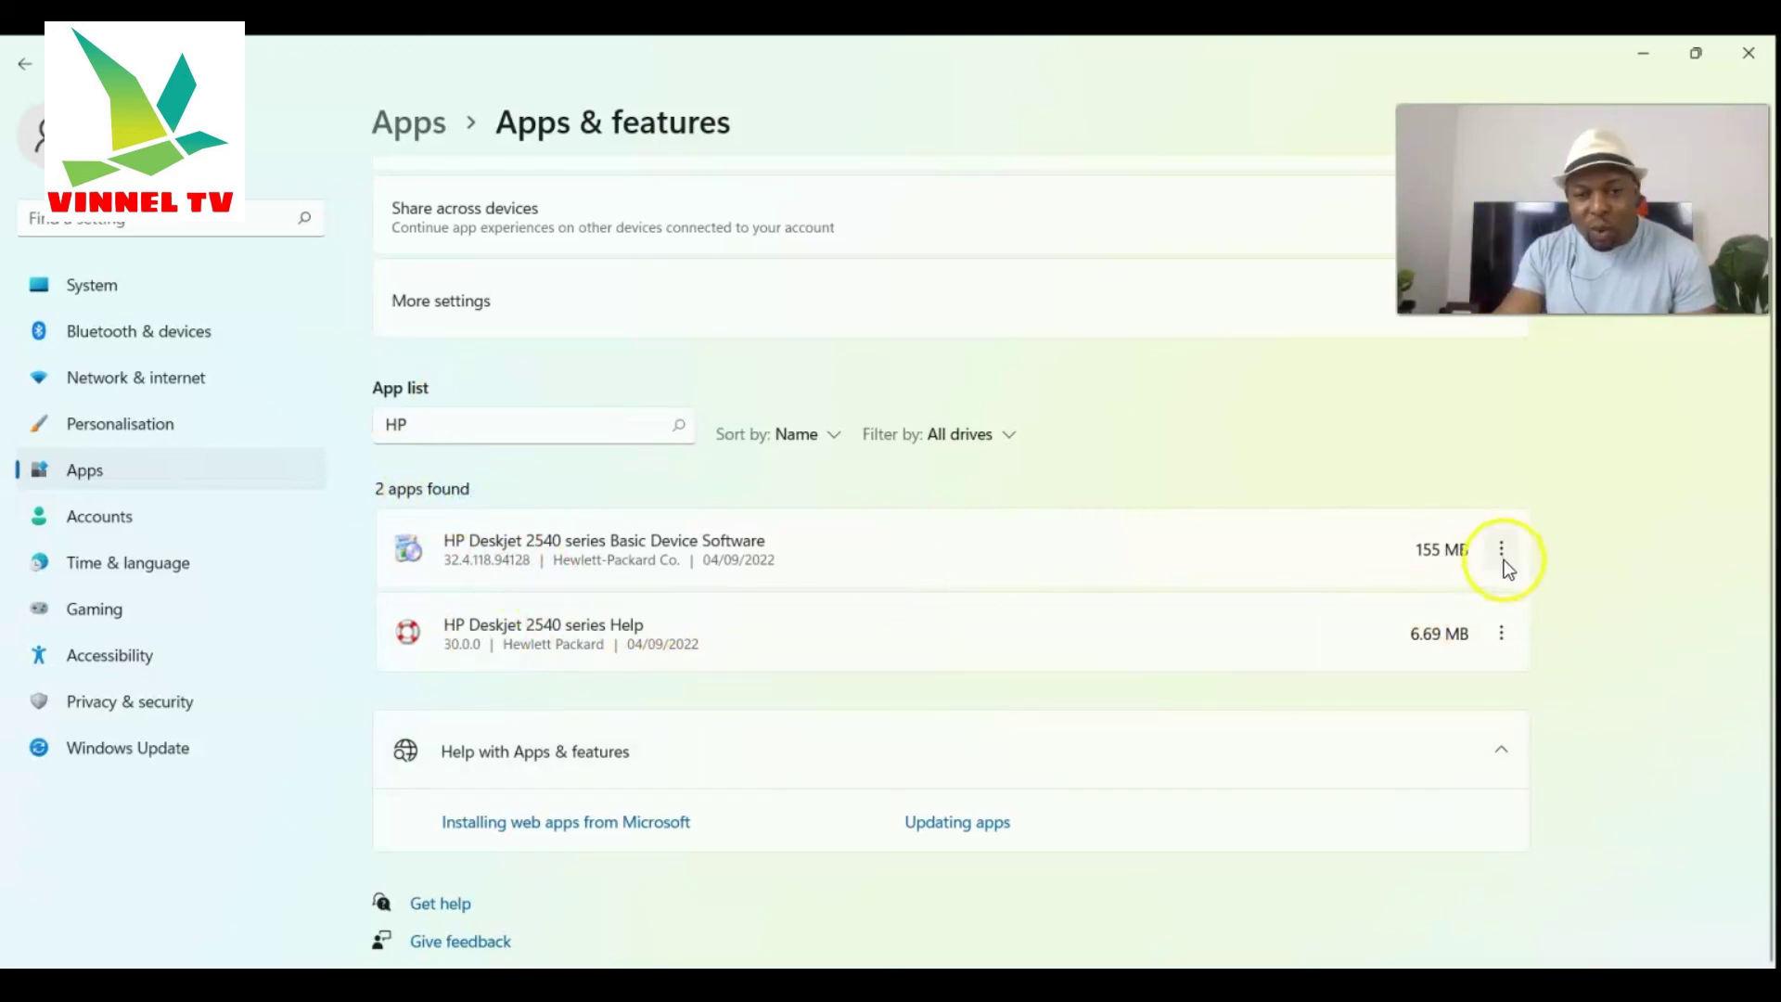
Uninstall HP Deskjet 2540 series Help, leaving only the Basic Device Software
{"action": "left_click", "coordinate": [1502, 633]}
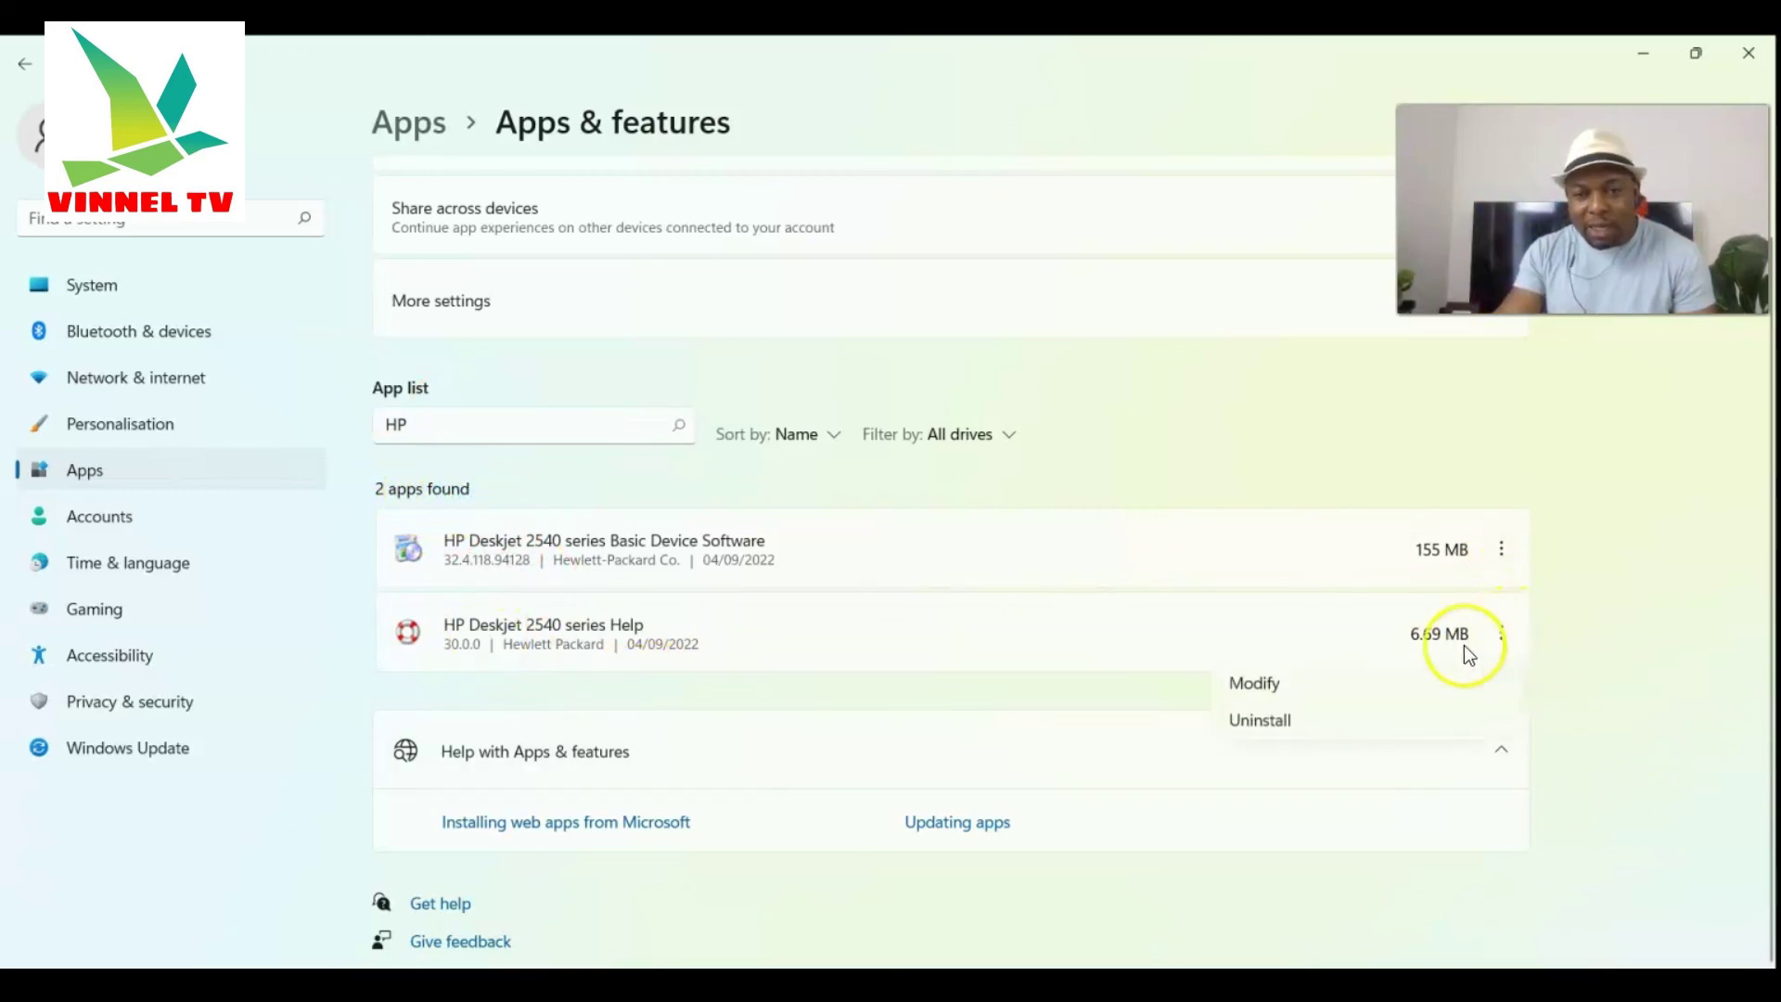
{"action": "left_click", "coordinate": [1297, 726]}
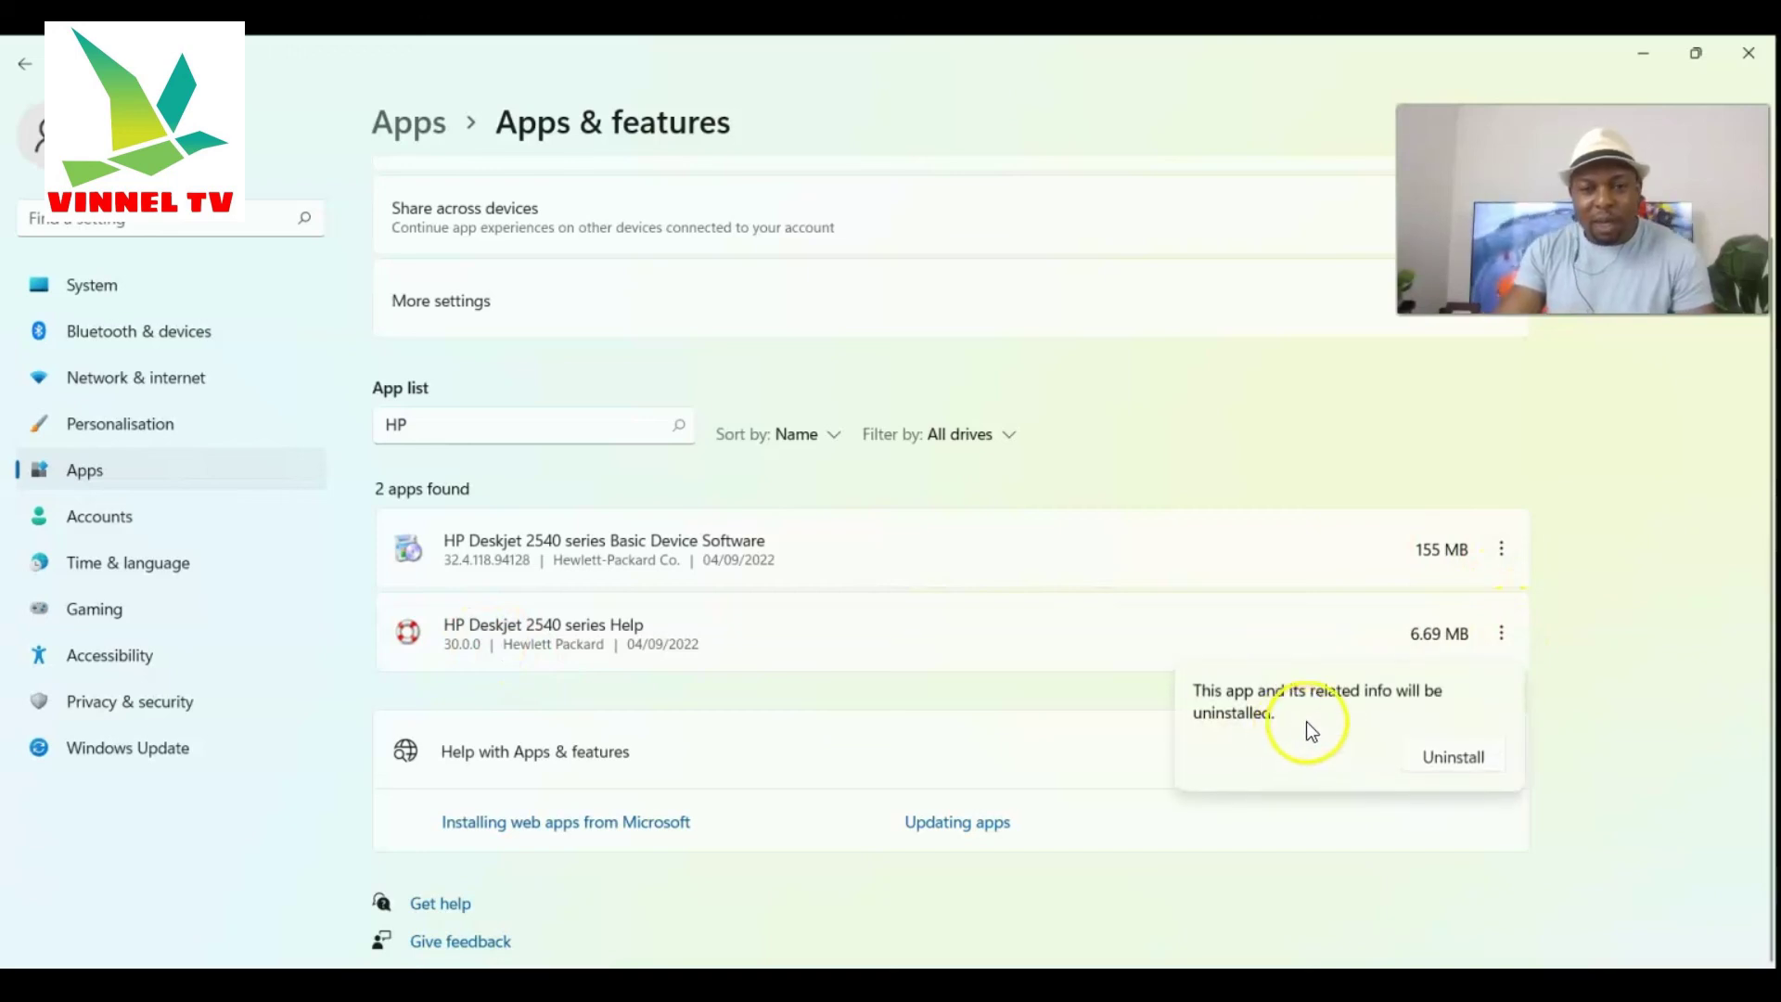
{"action": "left_click", "coordinate": [1453, 757]}
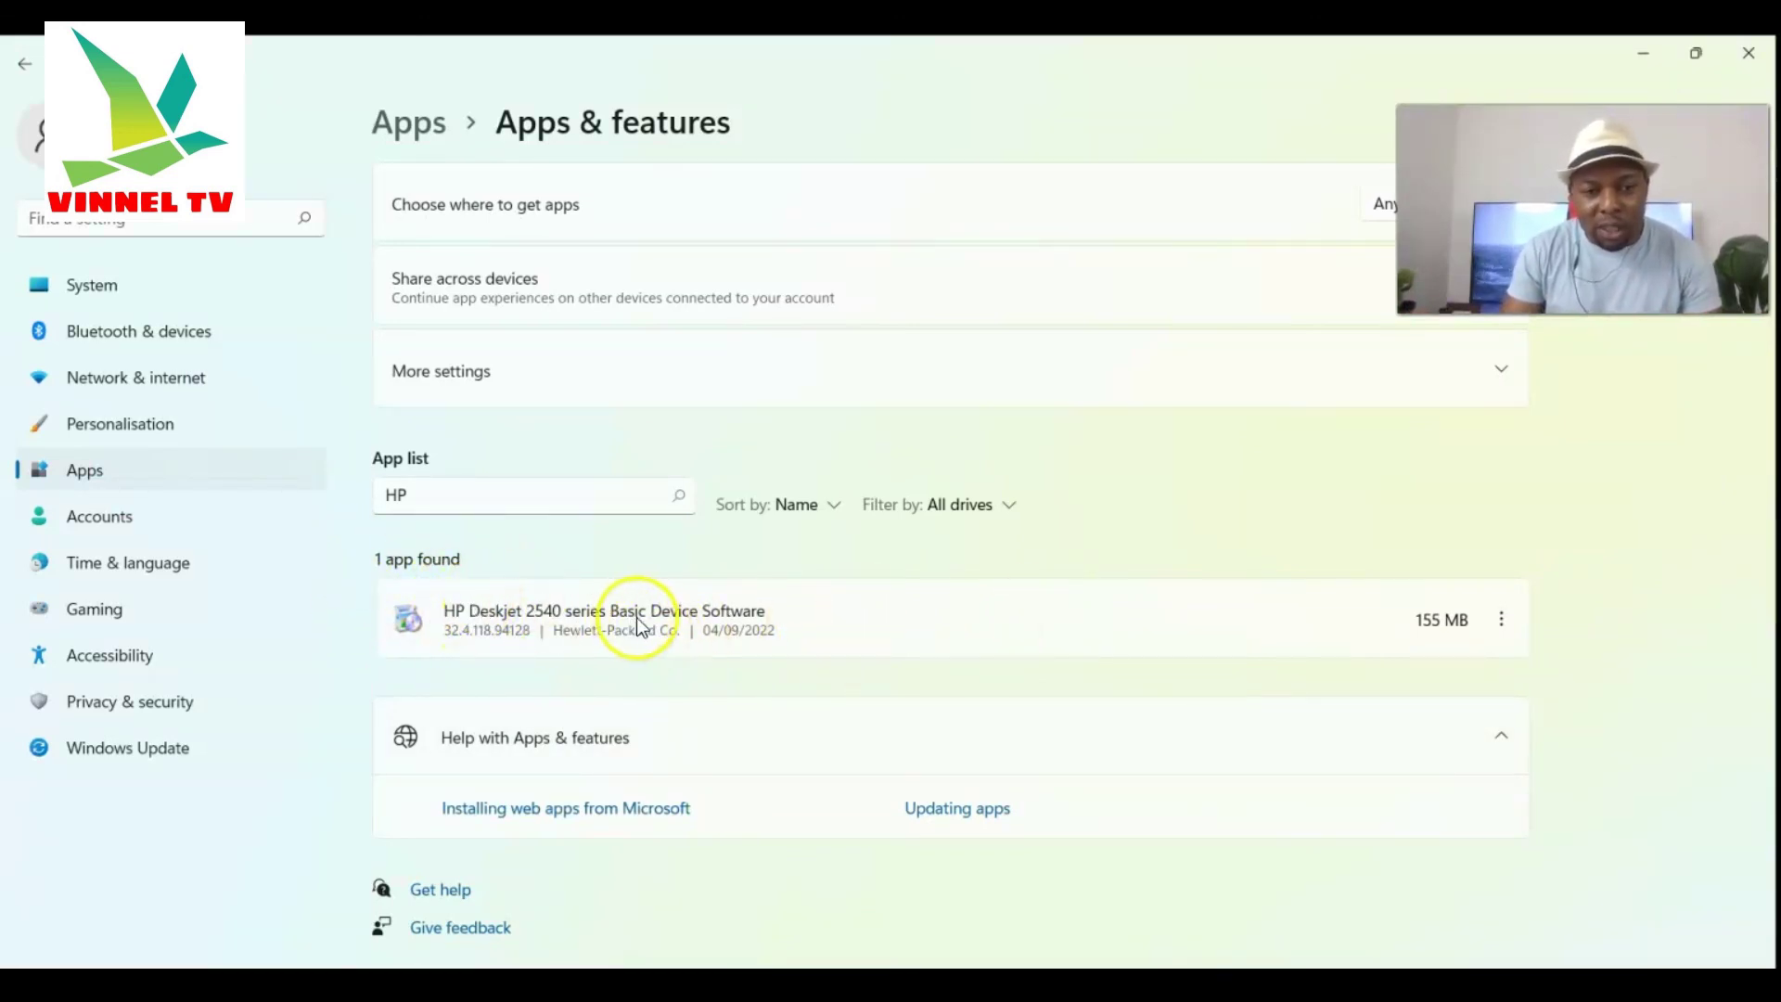
Uninstall HP Deskjet 2540 series Basic Device Software, approving the UAC prompt
{"action": "left_click", "coordinate": [1500, 607]}
{"action": "left_click", "coordinate": [1302, 699]}
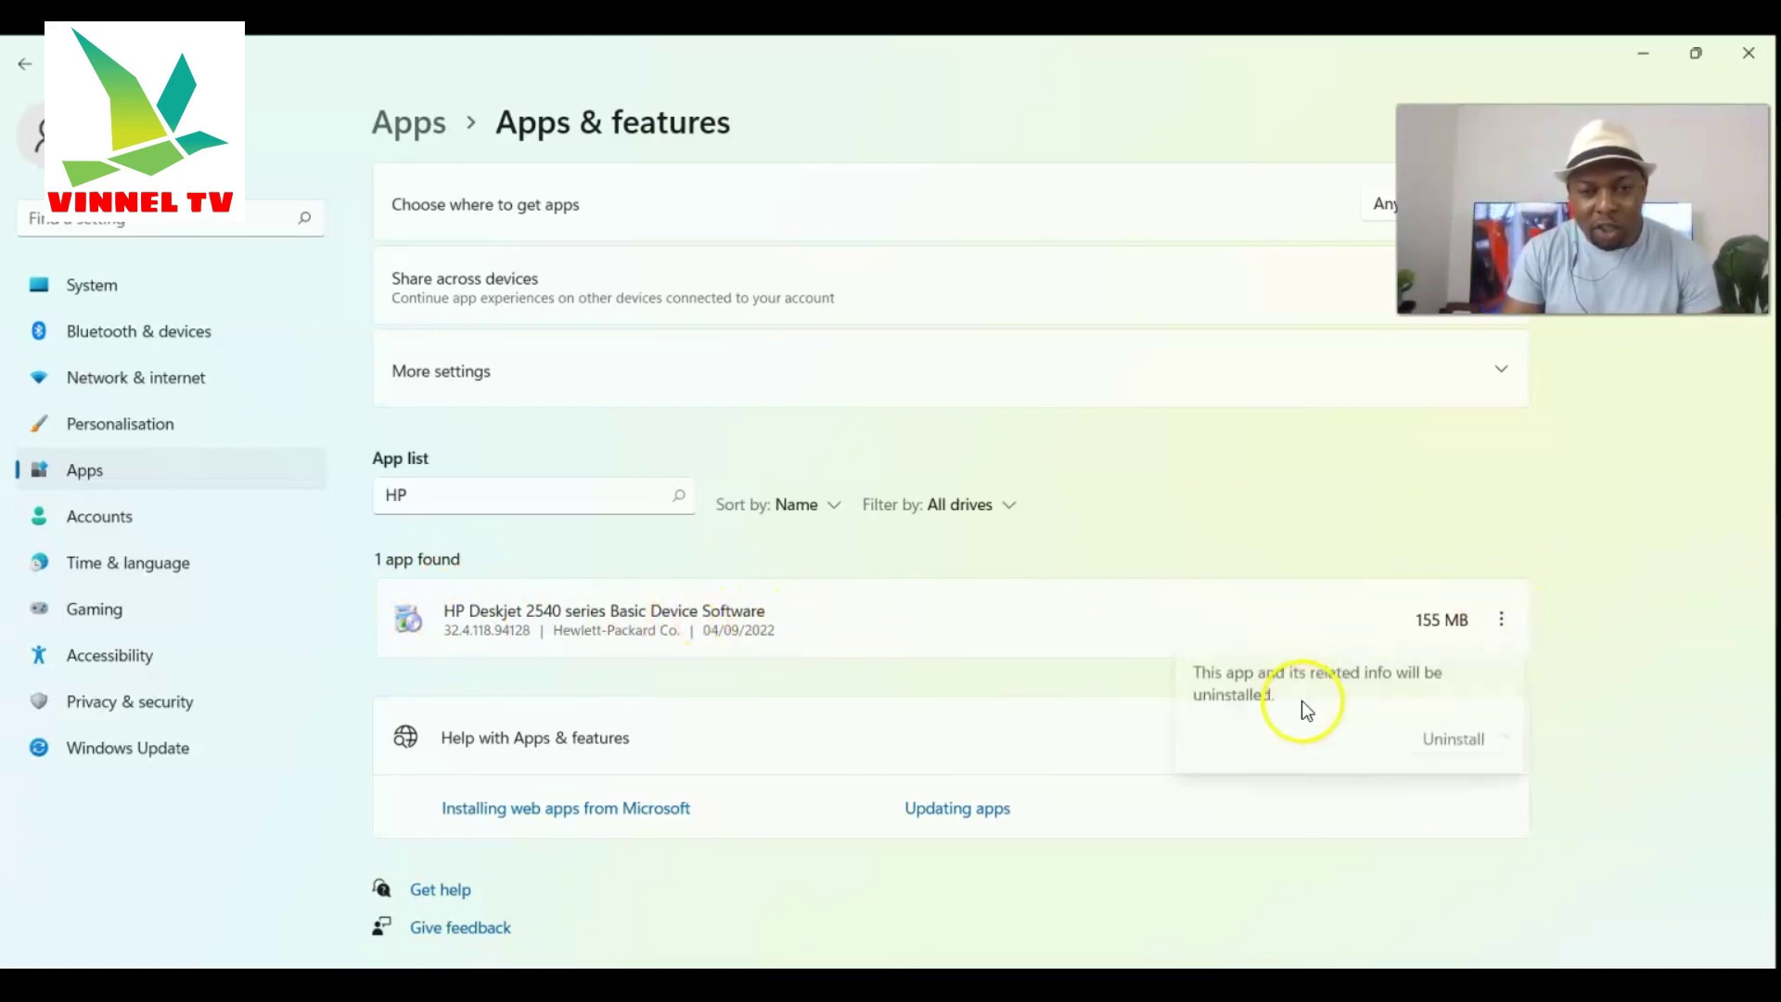
{"action": "left_click", "coordinate": [1453, 738]}
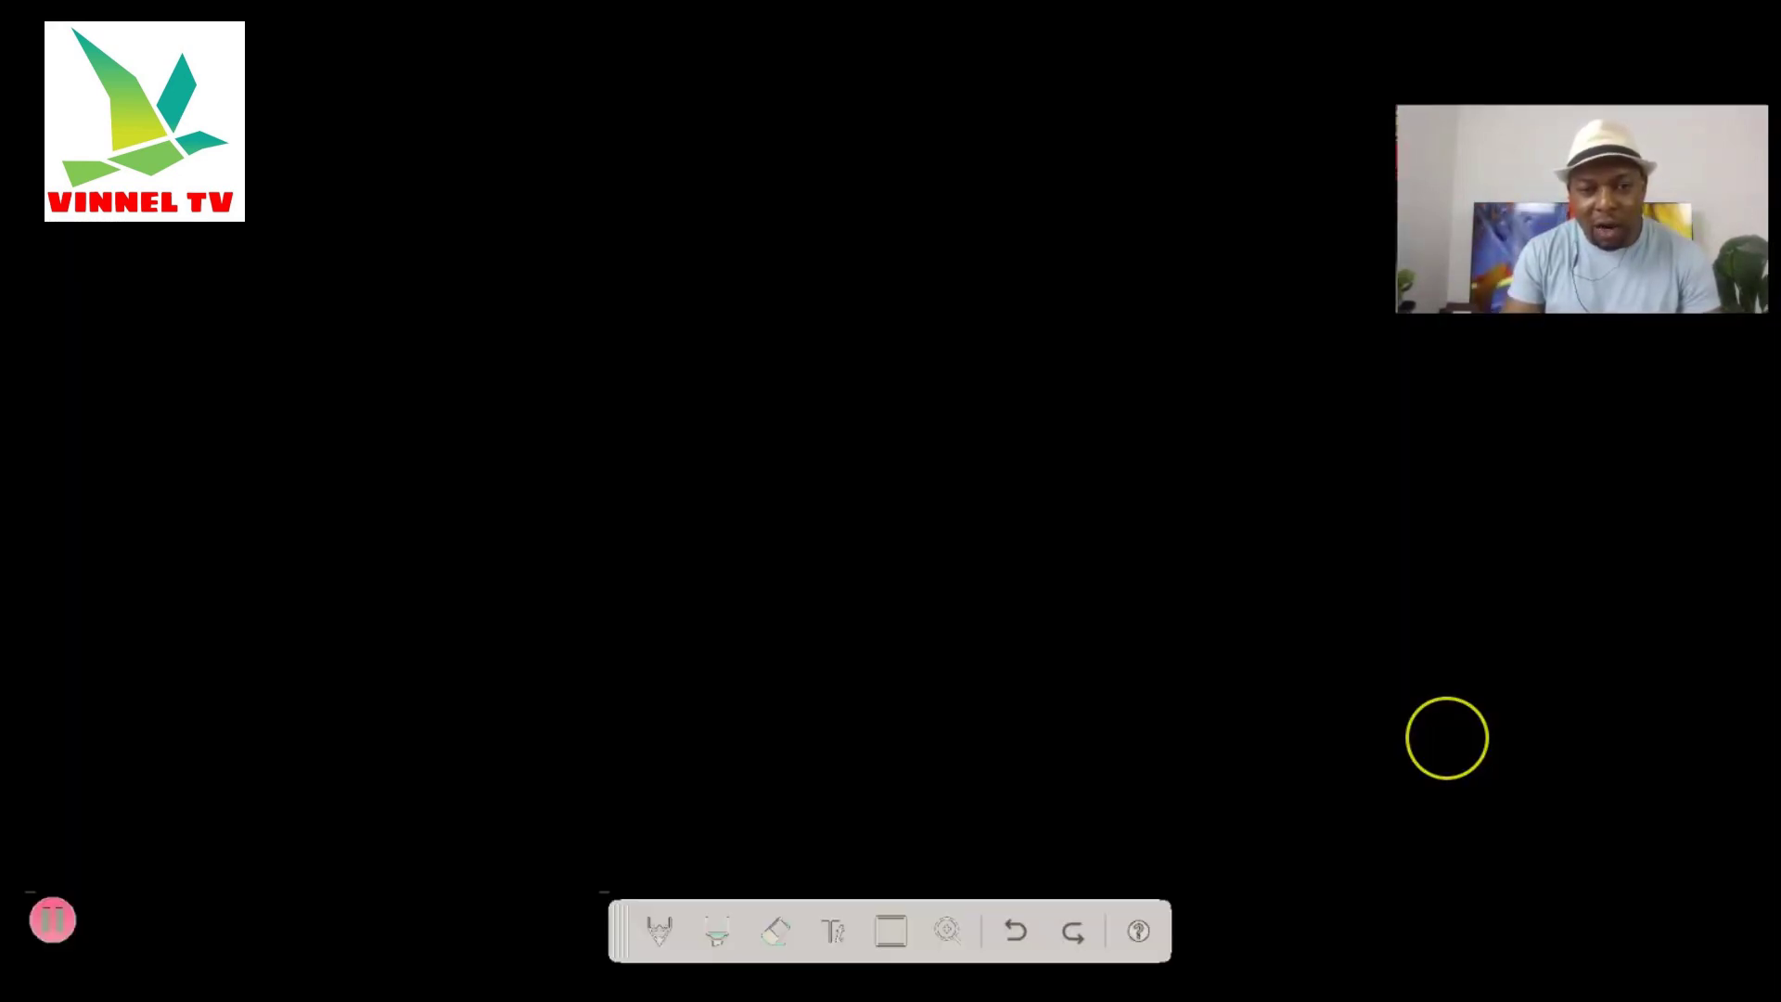
{"action": "left_click", "coordinate": [788, 704]}
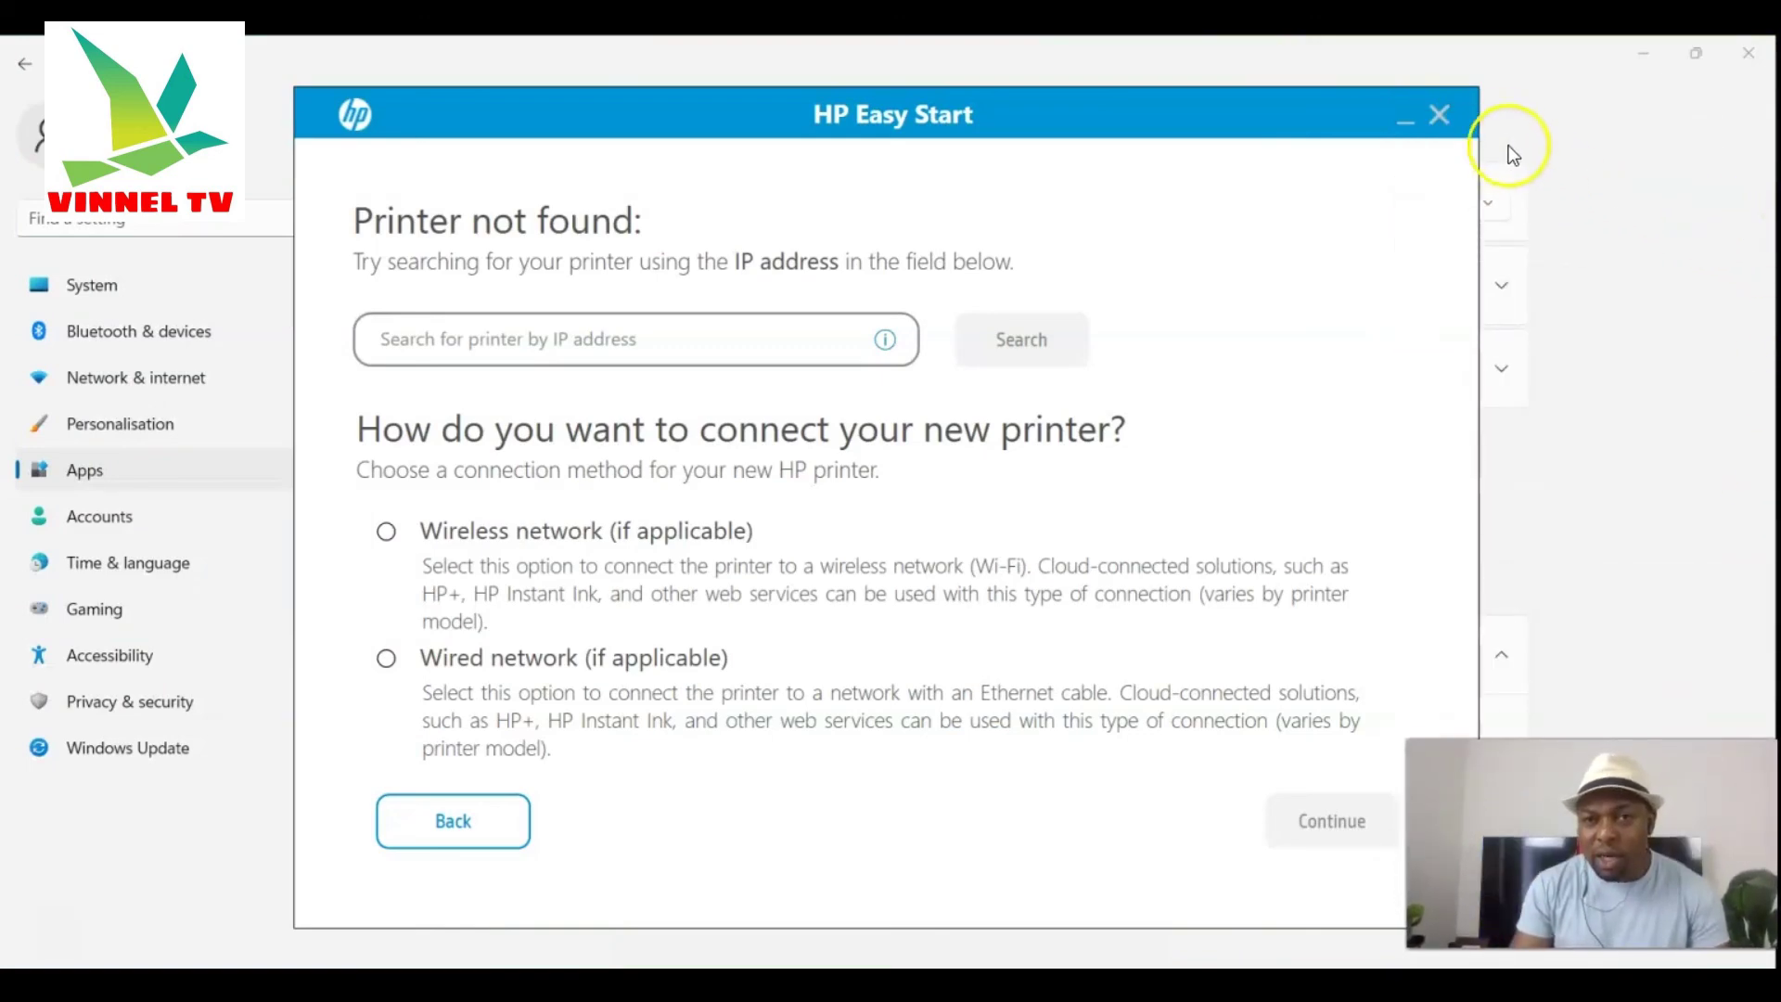
Exit HP Easy Start and close Windows Settings, returning to the Deskjet 2540 download page
{"action": "left_click", "coordinate": [1440, 115]}
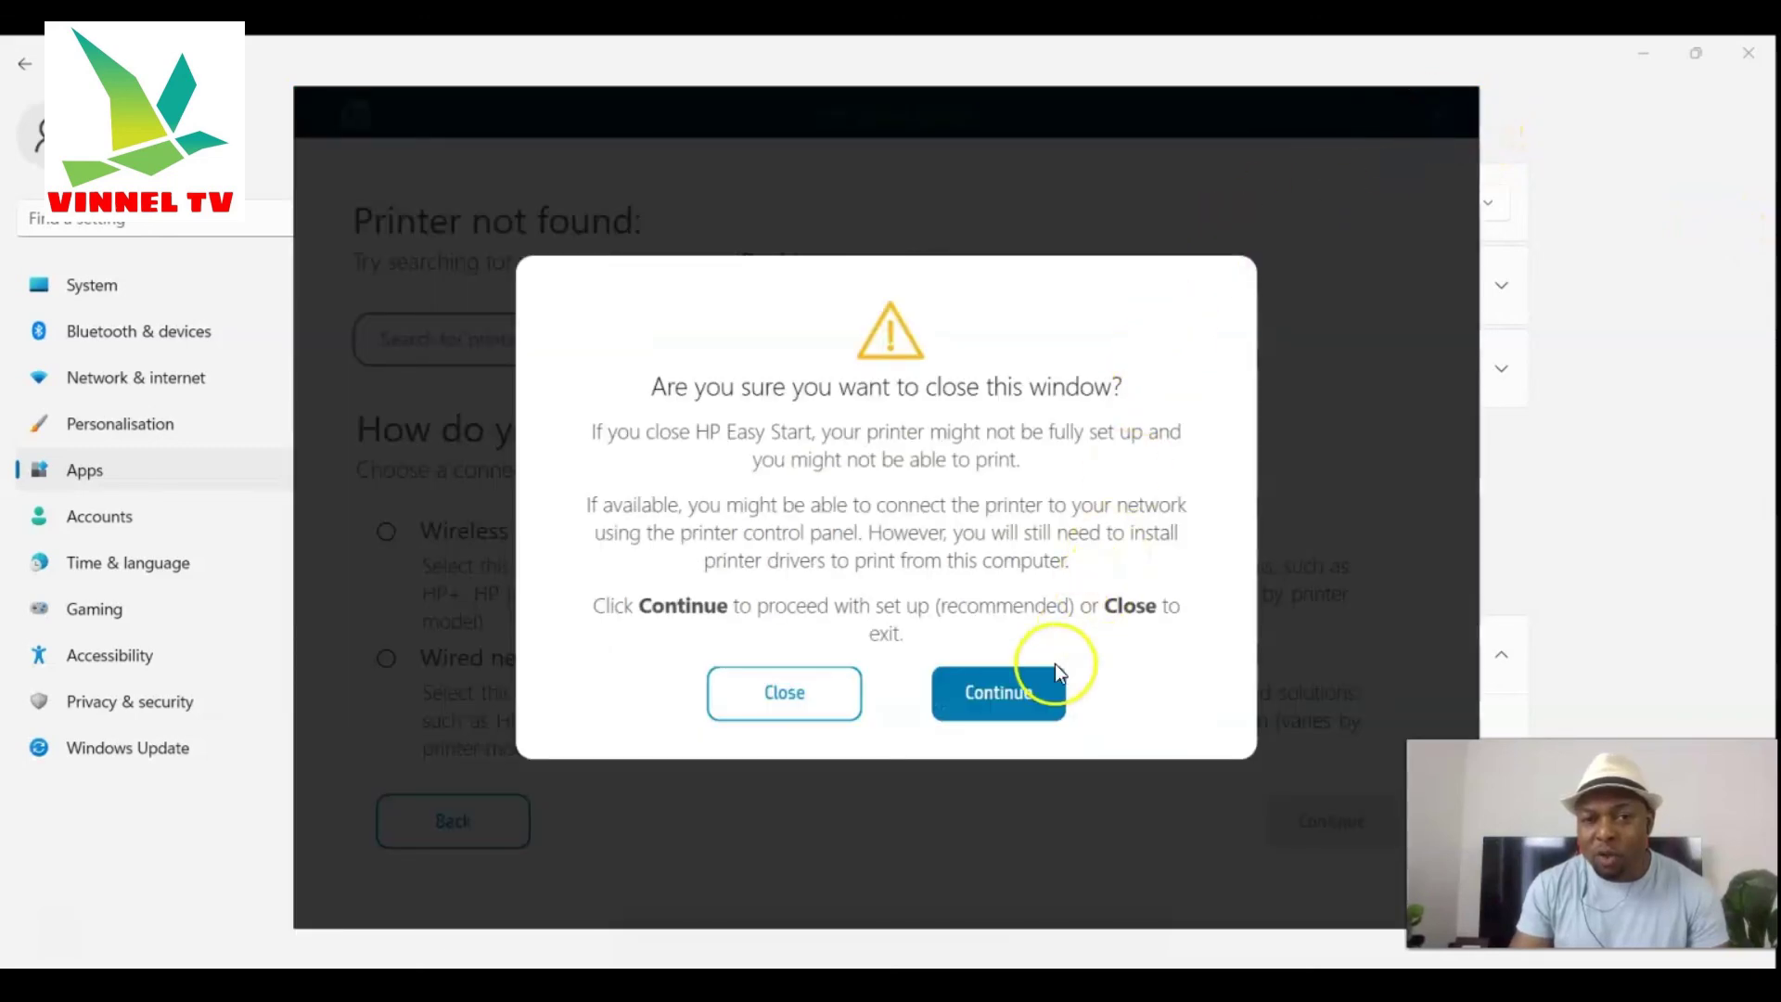
{"action": "left_click", "coordinate": [809, 705]}
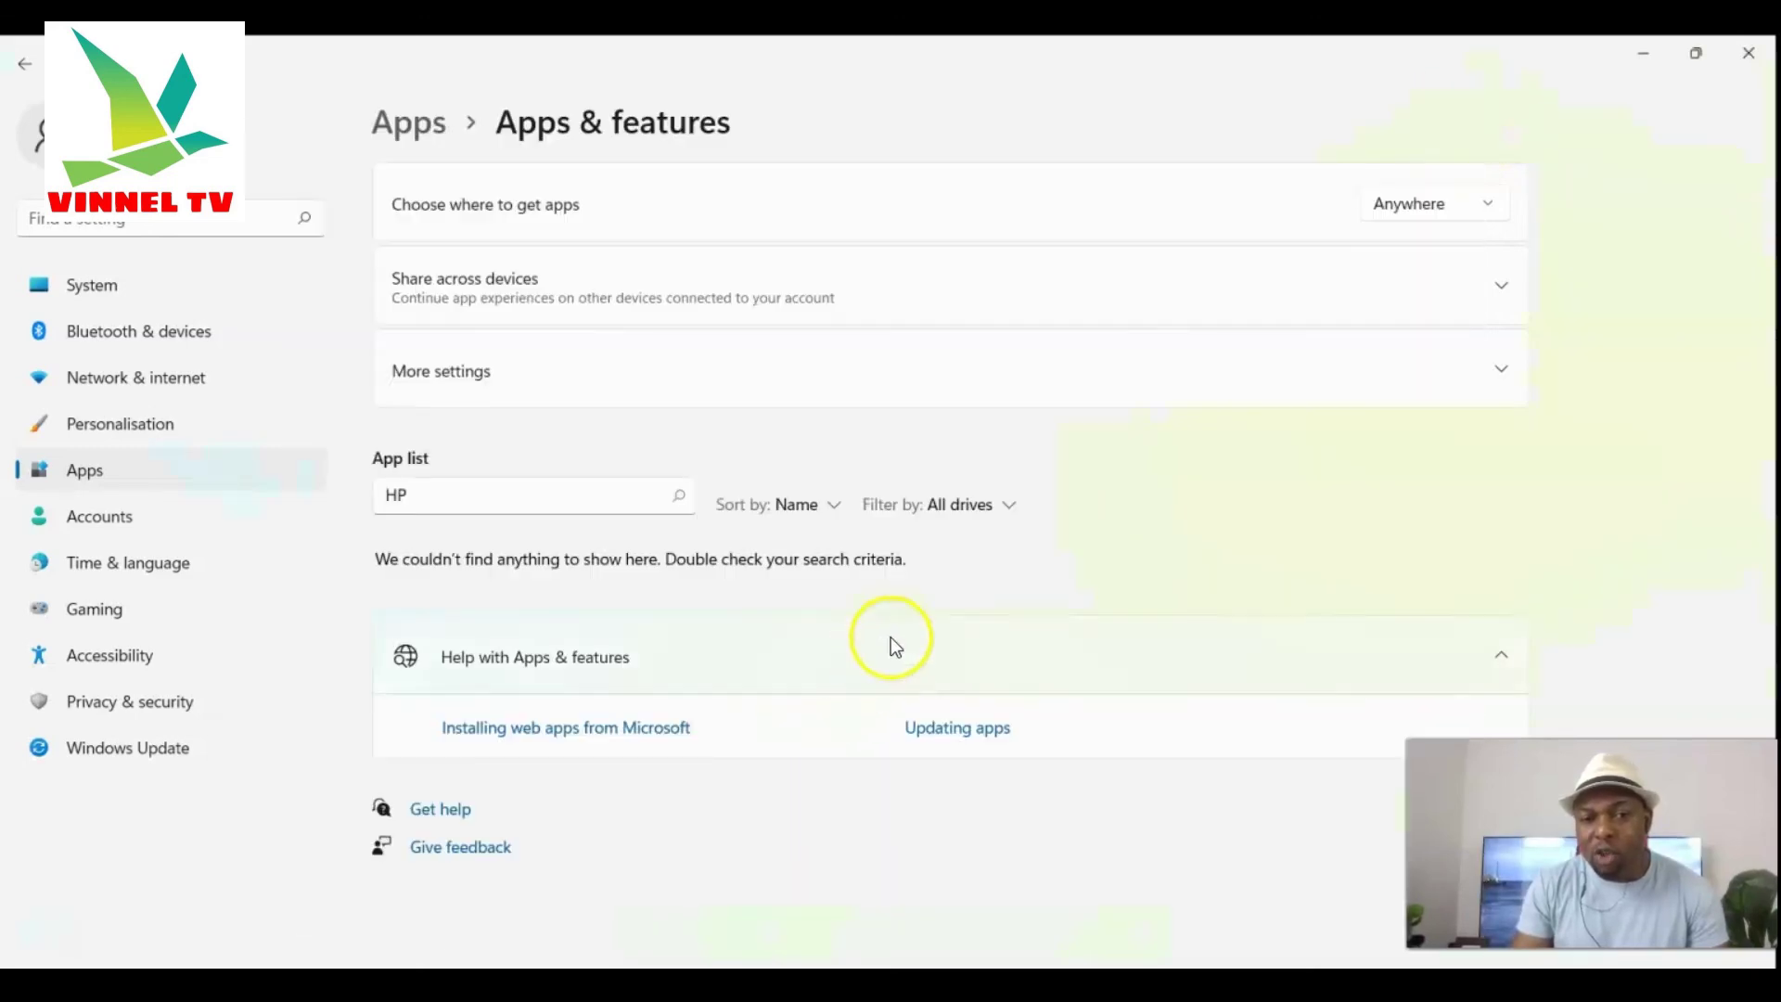
{"action": "left_click", "coordinate": [1748, 53]}
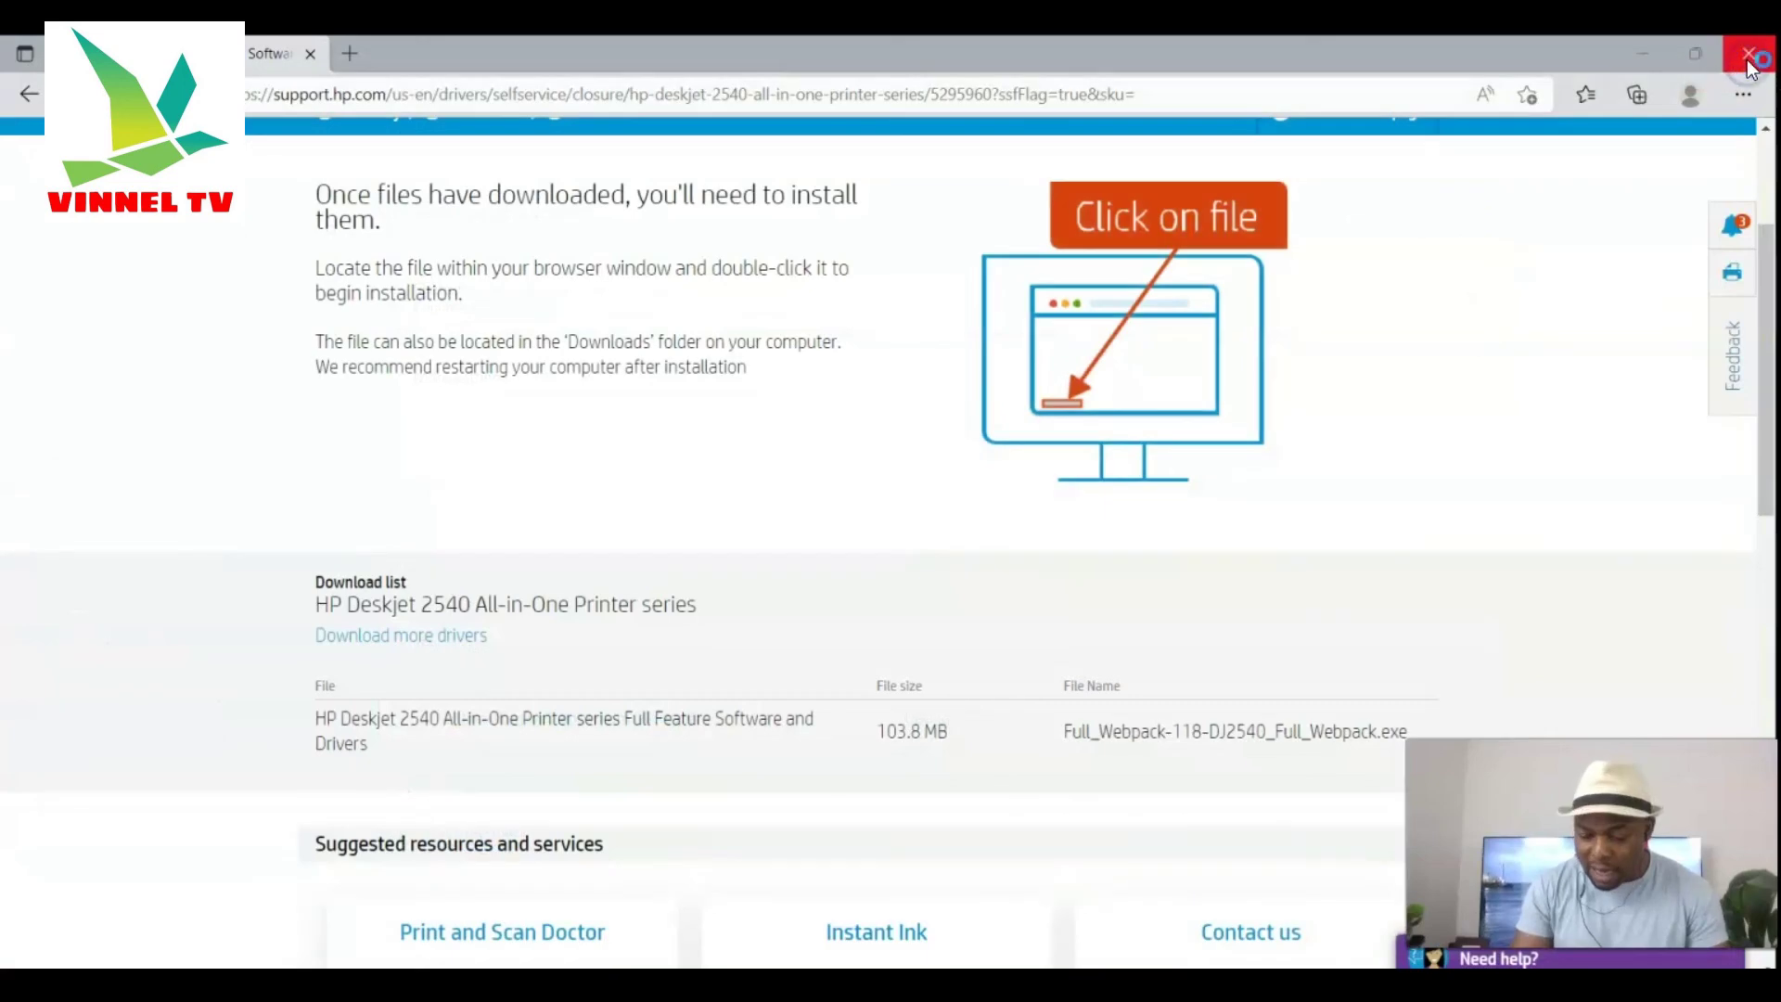